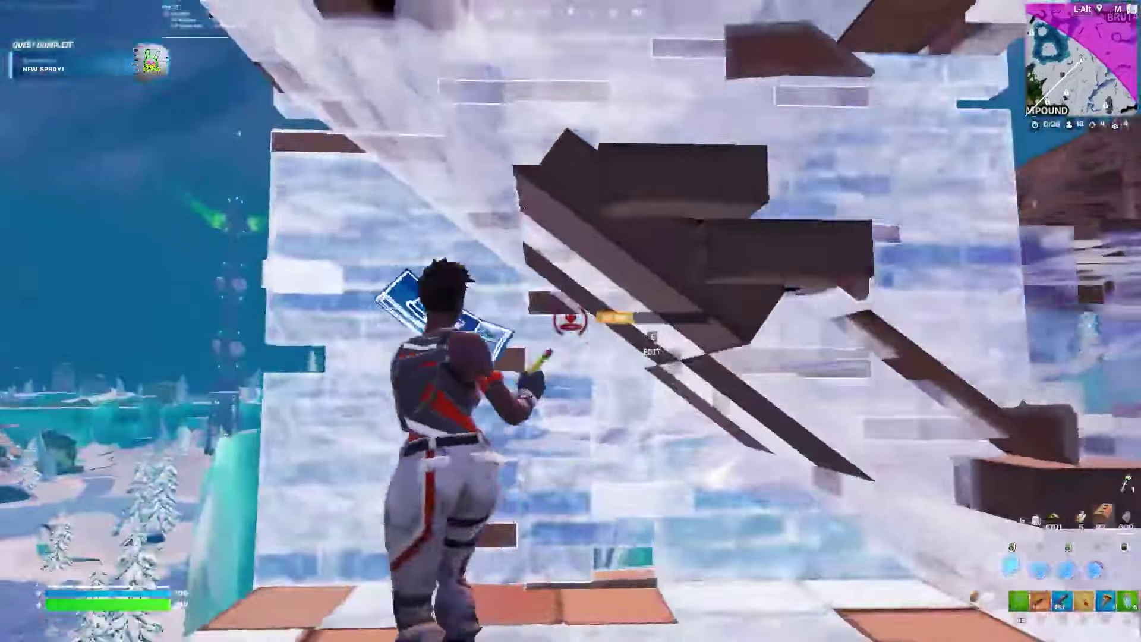
click(570, 321)
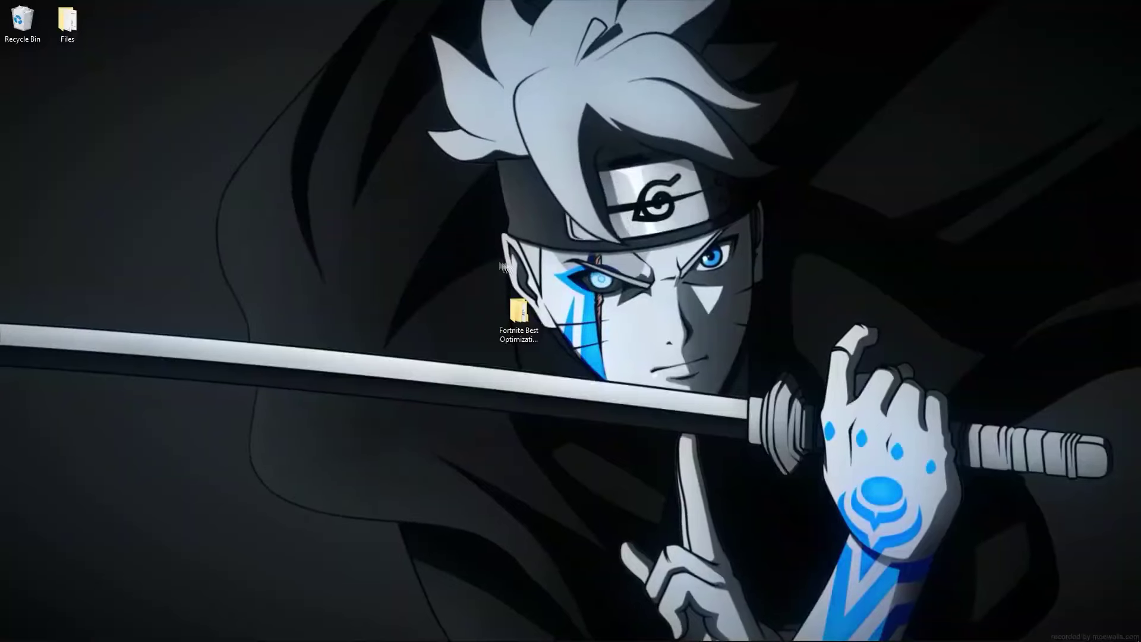
Merge !BEFORE ANYTHING Disable UAC.reg from the 0 Start folder of the Fortnite Best Optimization Pack into the registry
drag(437, 254, 545, 339)
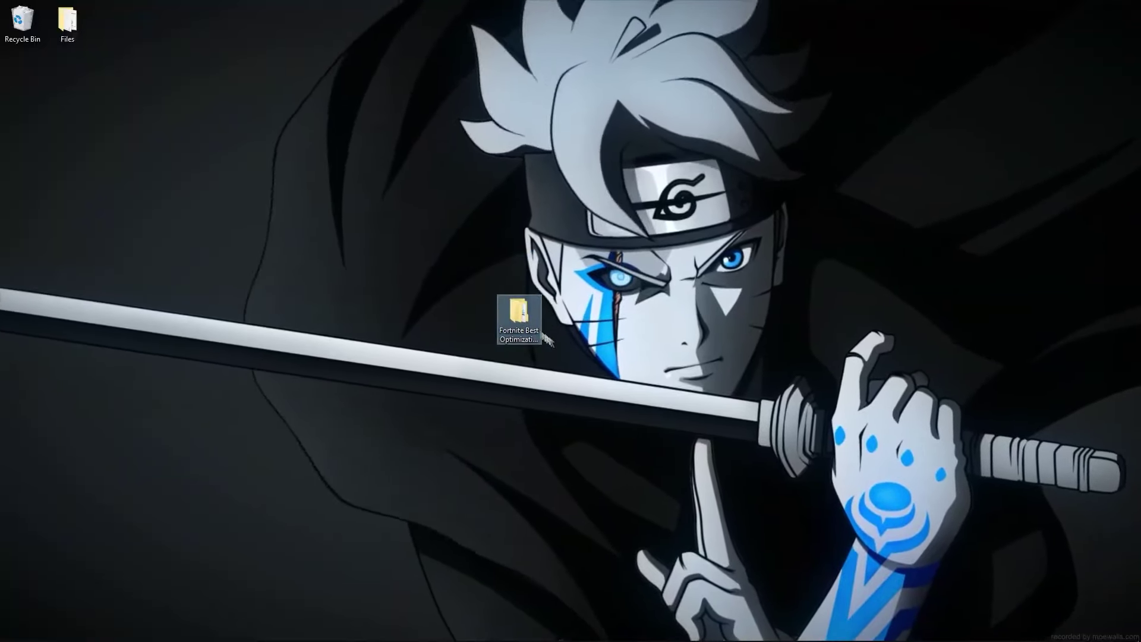
double_click(519, 312)
drag(816, 154, 650, 191)
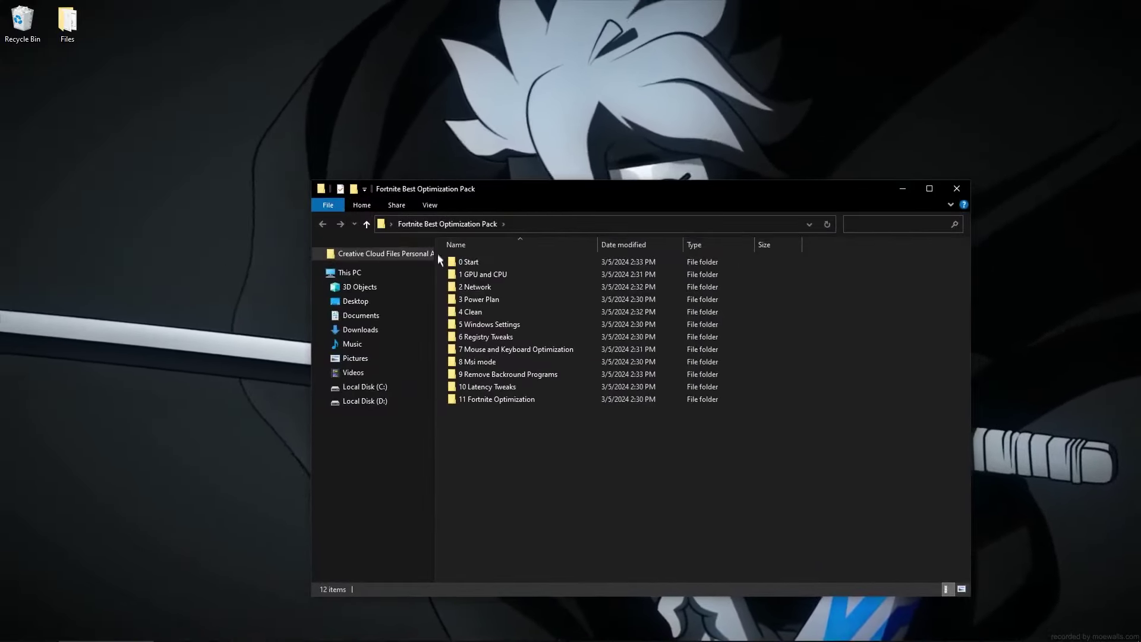
double_click(468, 262)
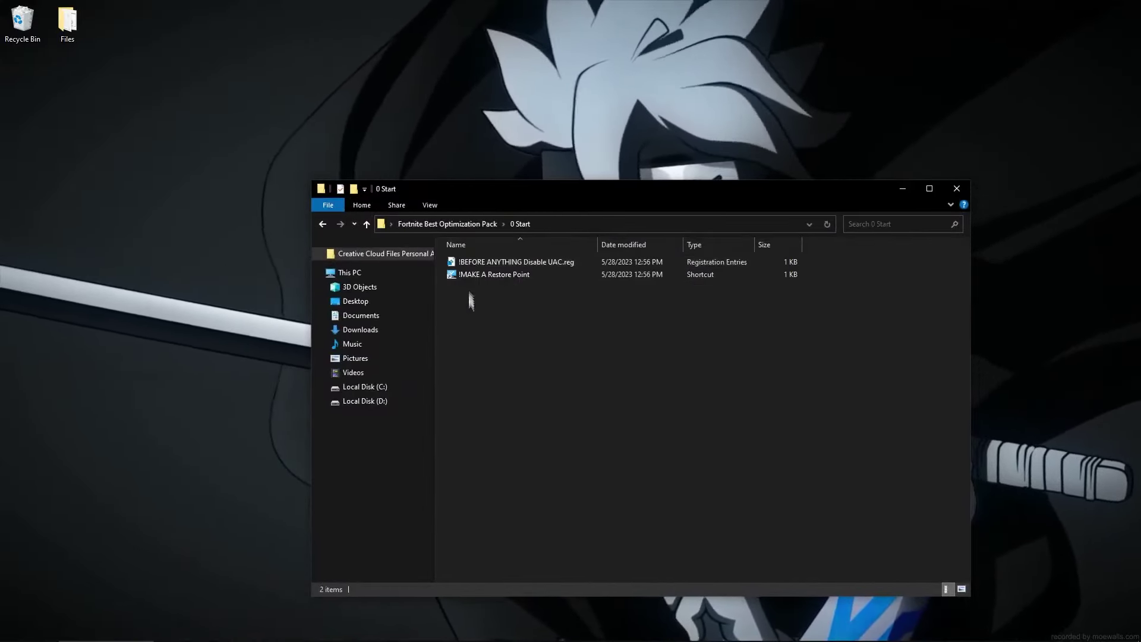
double_click(495, 263)
click(659, 342)
click(704, 327)
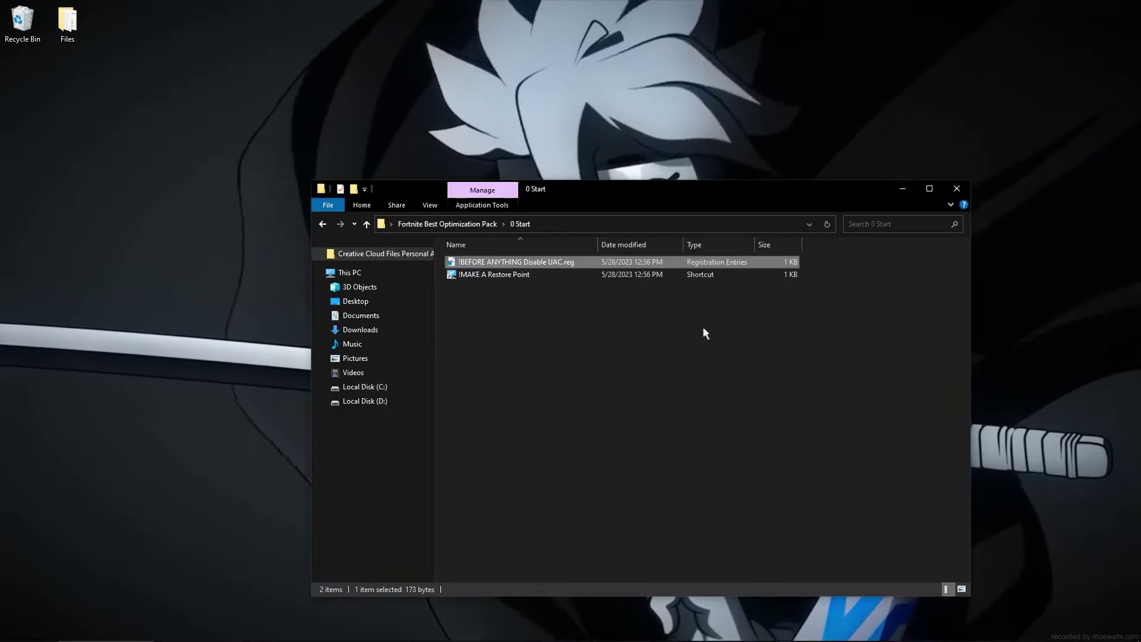
Open the !MAKE A Restore Point shortcut in the 0 Start folder, and leave its dialog
double_click(491, 277)
click(375, 149)
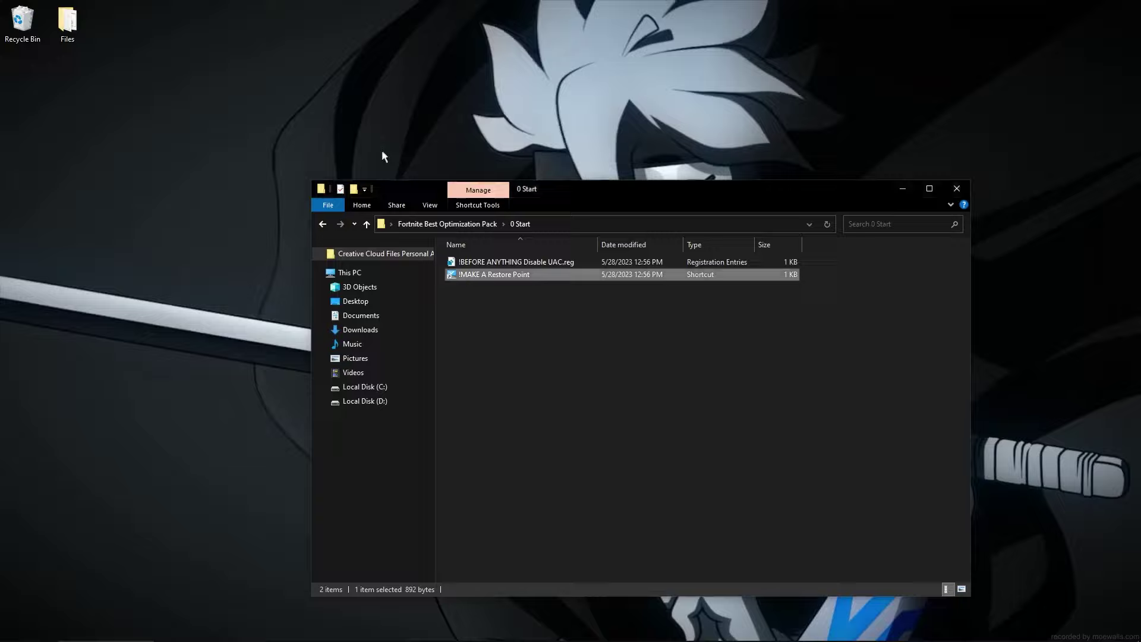
right_click(382, 153)
click(507, 326)
Run Advanced Hidden Nvidia Gpu Tweaks.bat from the Hidden Reg Tweaks folder in 1 GPU and CPU as administrator, and exit it
click(323, 225)
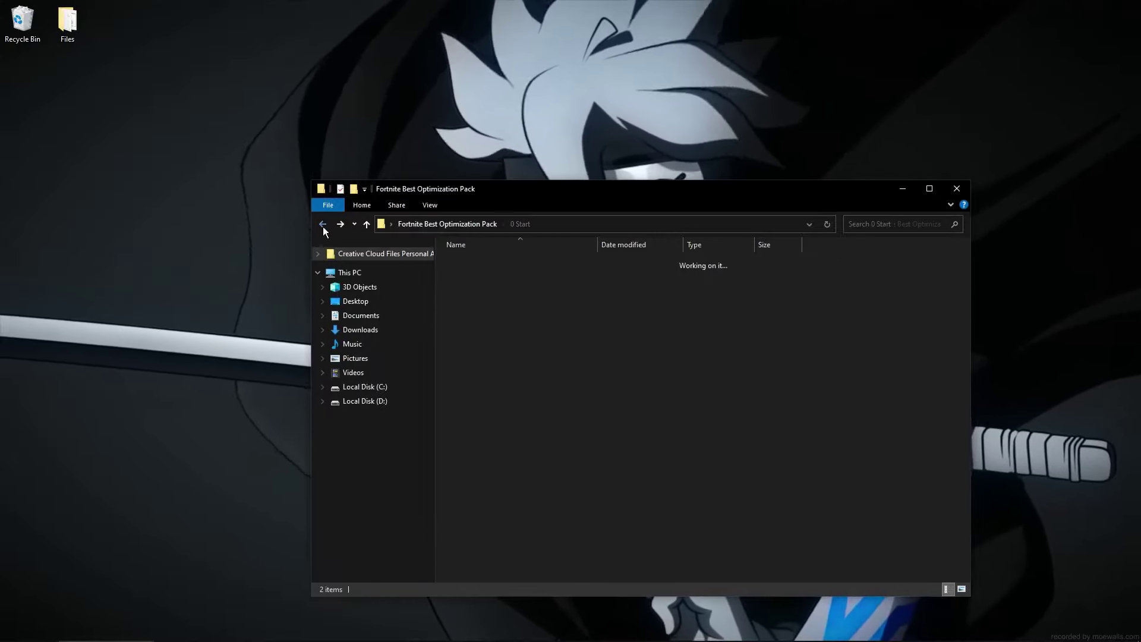
double_click(481, 276)
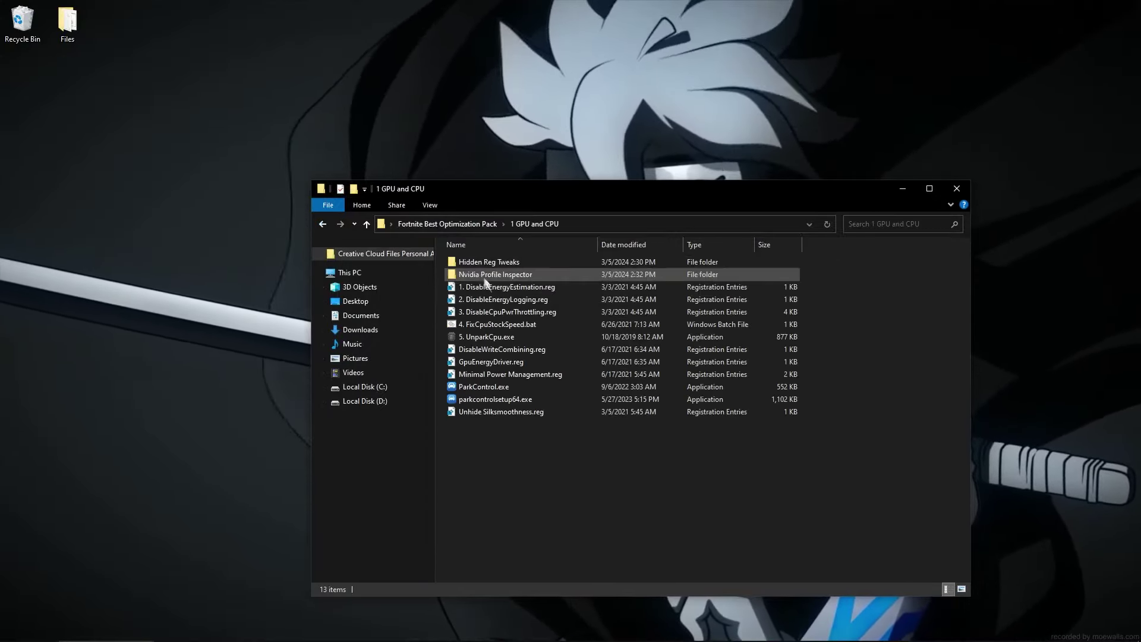
double_click(470, 262)
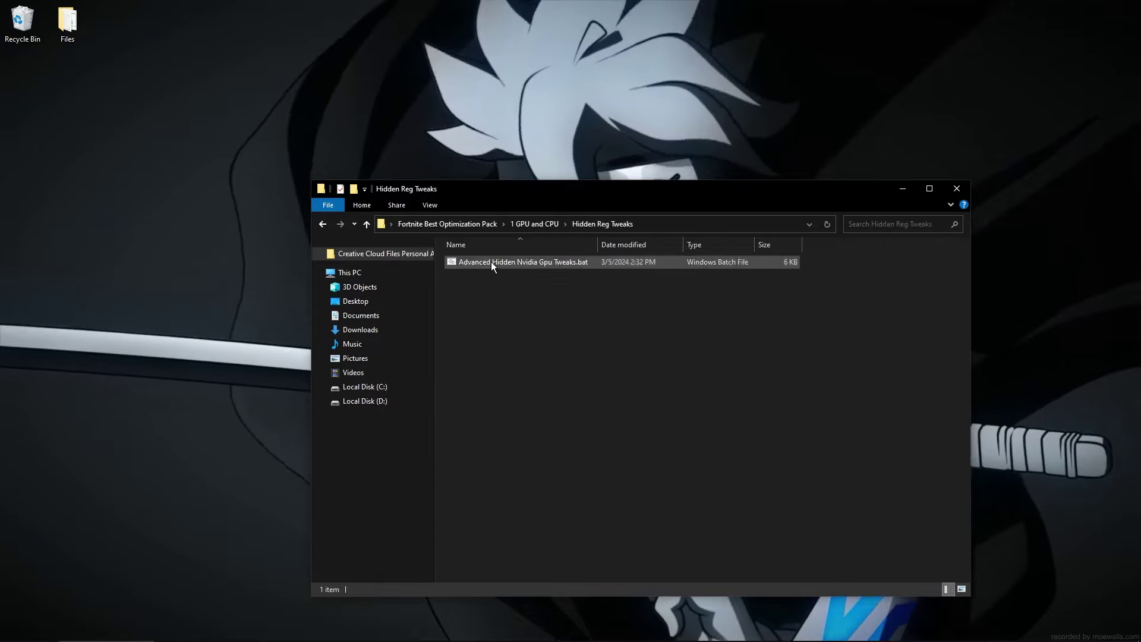
right_click(509, 265)
click(558, 314)
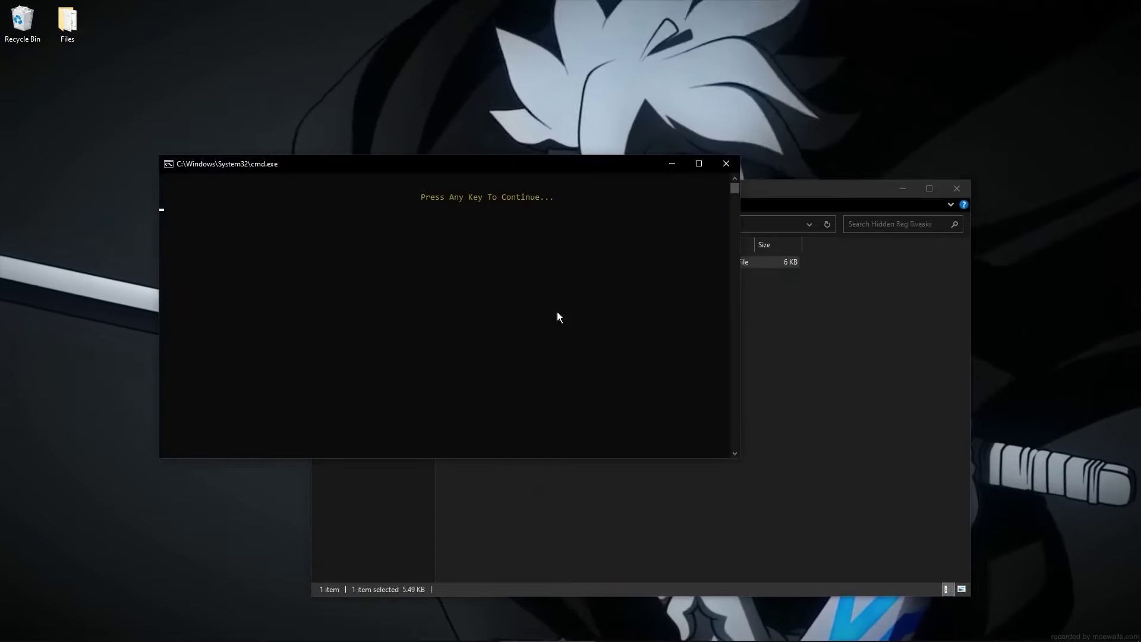
key(Return)
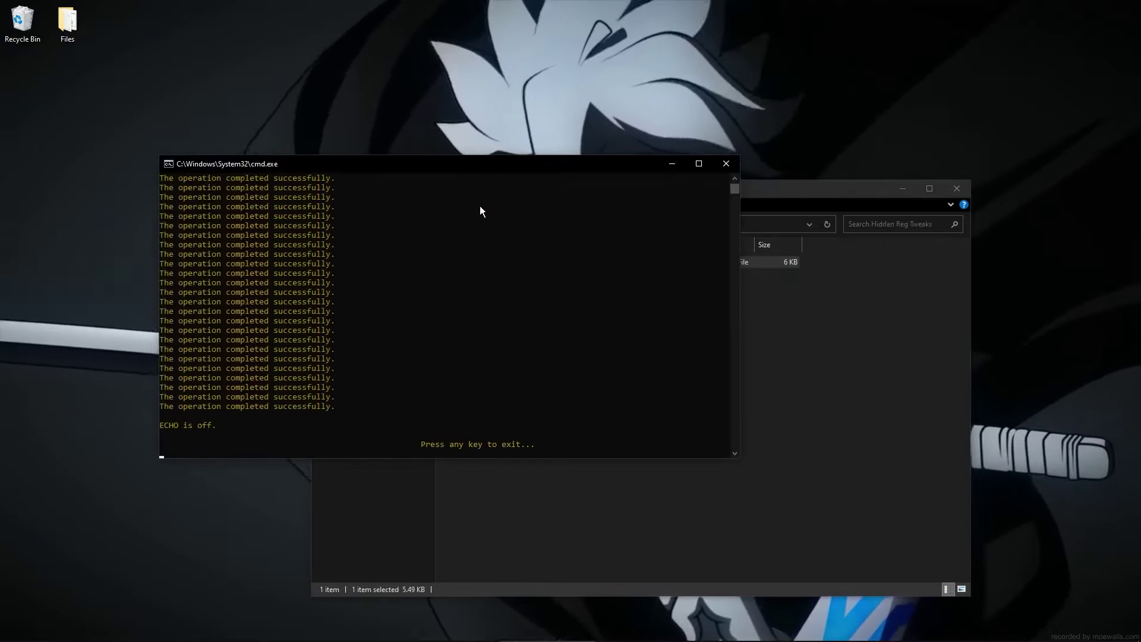
key(Return)
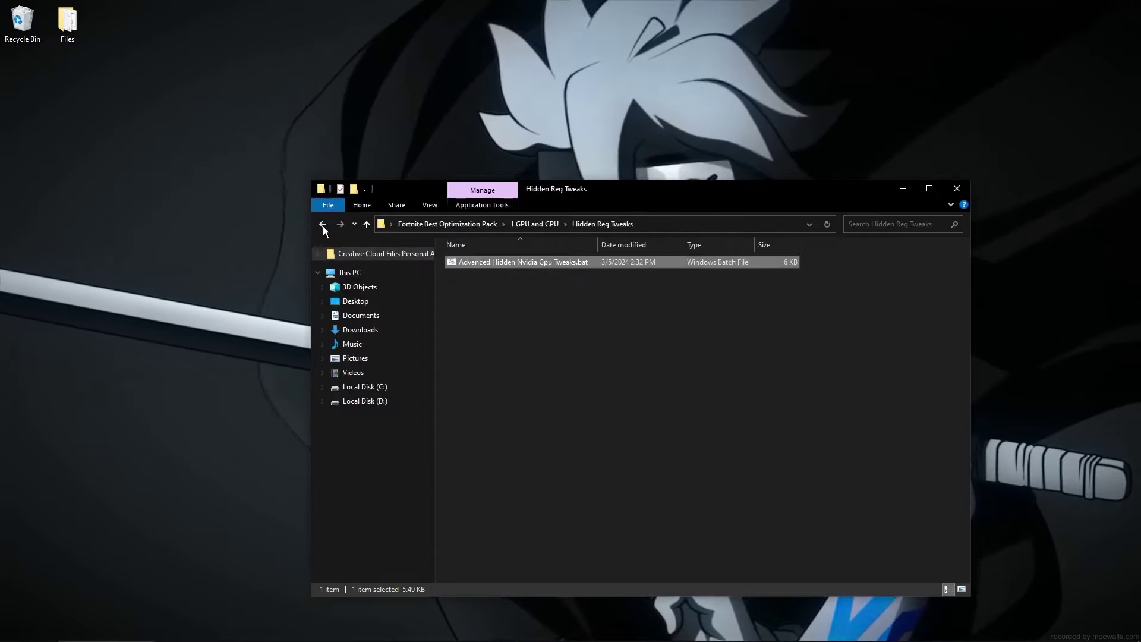
Launch !NvidiaProfileInspector.exe from the Nvidia Profile Inspector folder, load the Double FPS file into it, and close it
key(BackSpace)
double_click(477, 275)
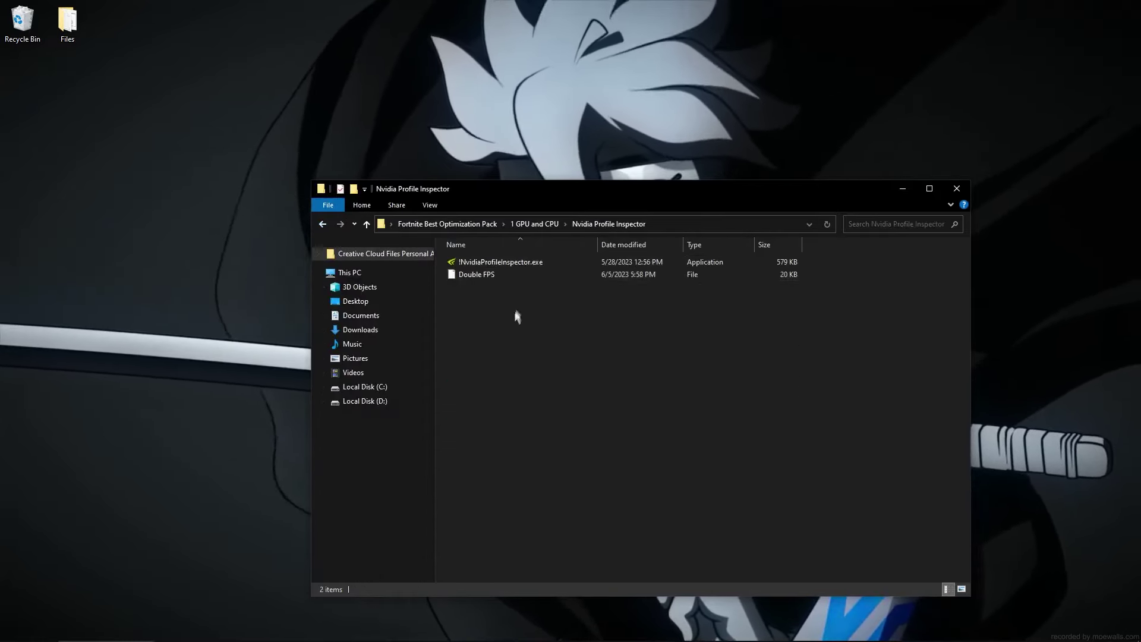
double_click(497, 263)
drag(483, 274, 535, 166)
drag(688, 189, 933, 191)
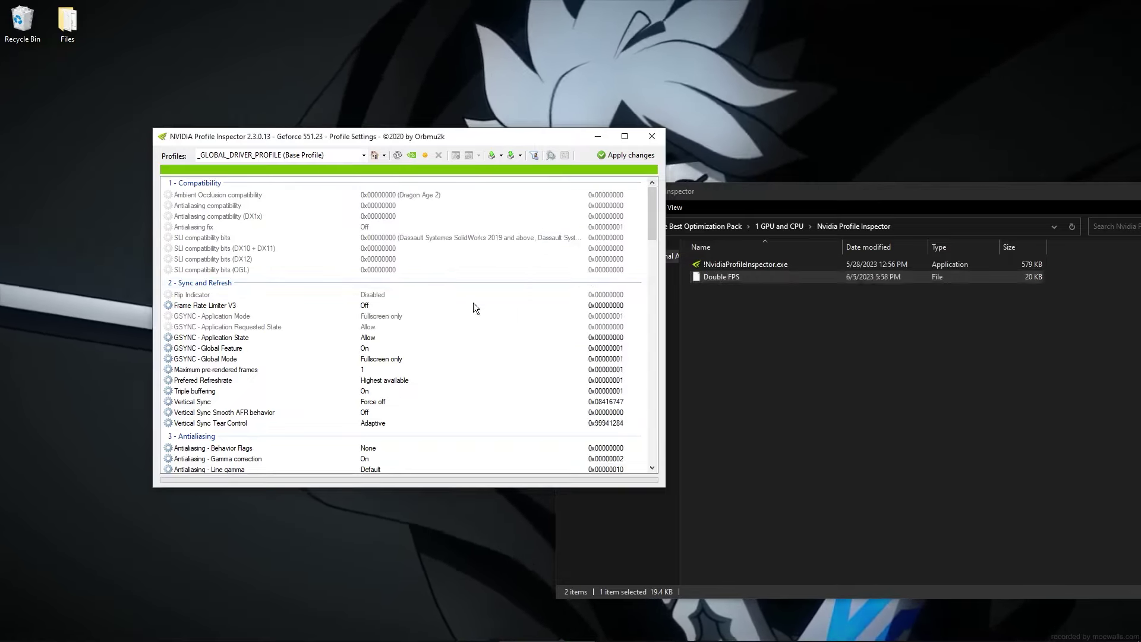
click(675, 337)
drag(712, 277, 464, 337)
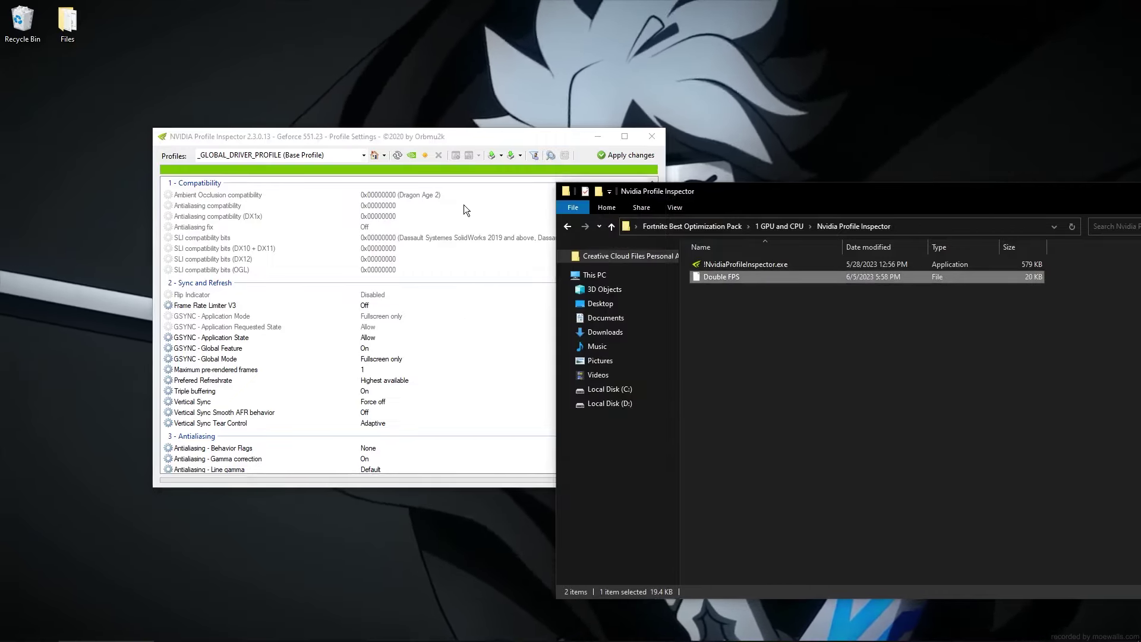
drag(529, 142, 527, 140)
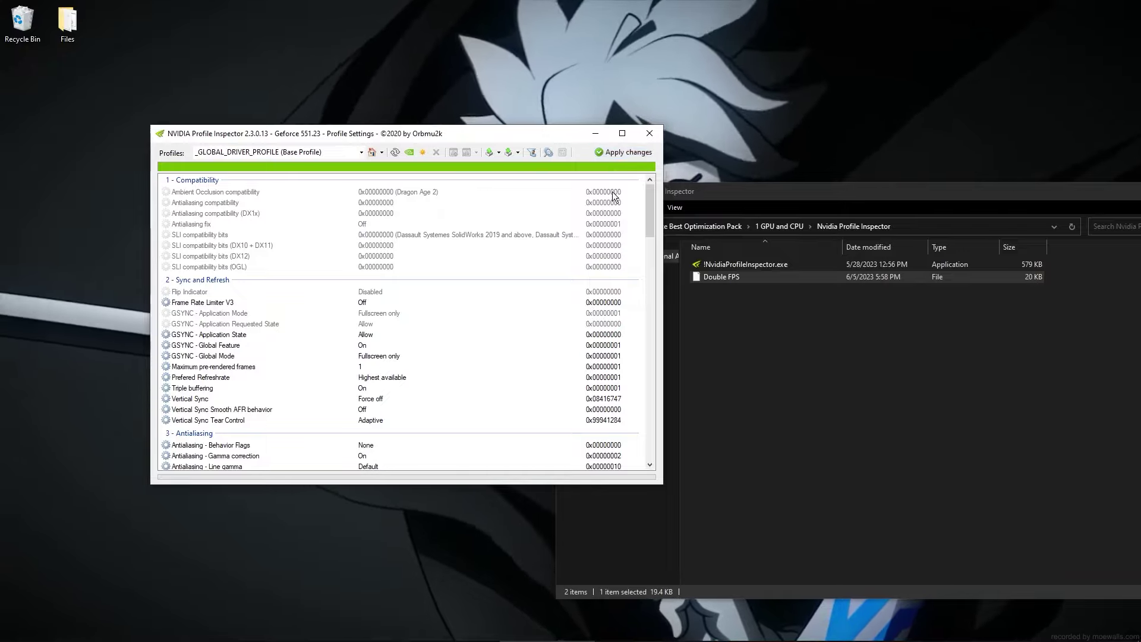
click(650, 134)
Return to the 1 GPU and CPU folder and merge 1. DisableEnergyEstimation.reg into the registry
drag(779, 195, 516, 188)
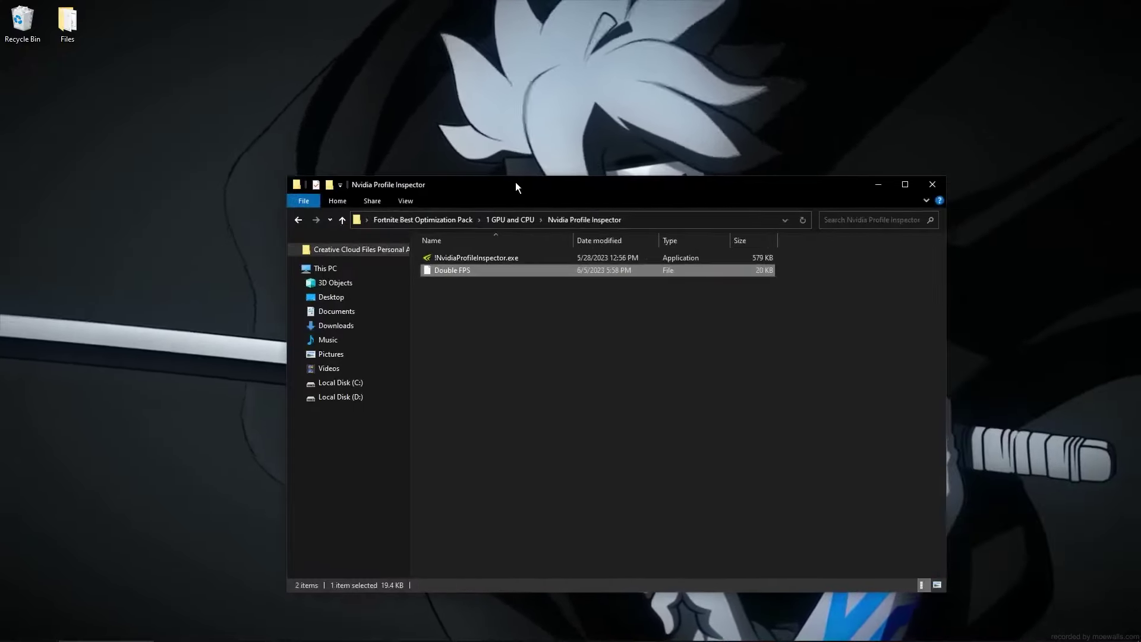
click(298, 219)
double_click(443, 283)
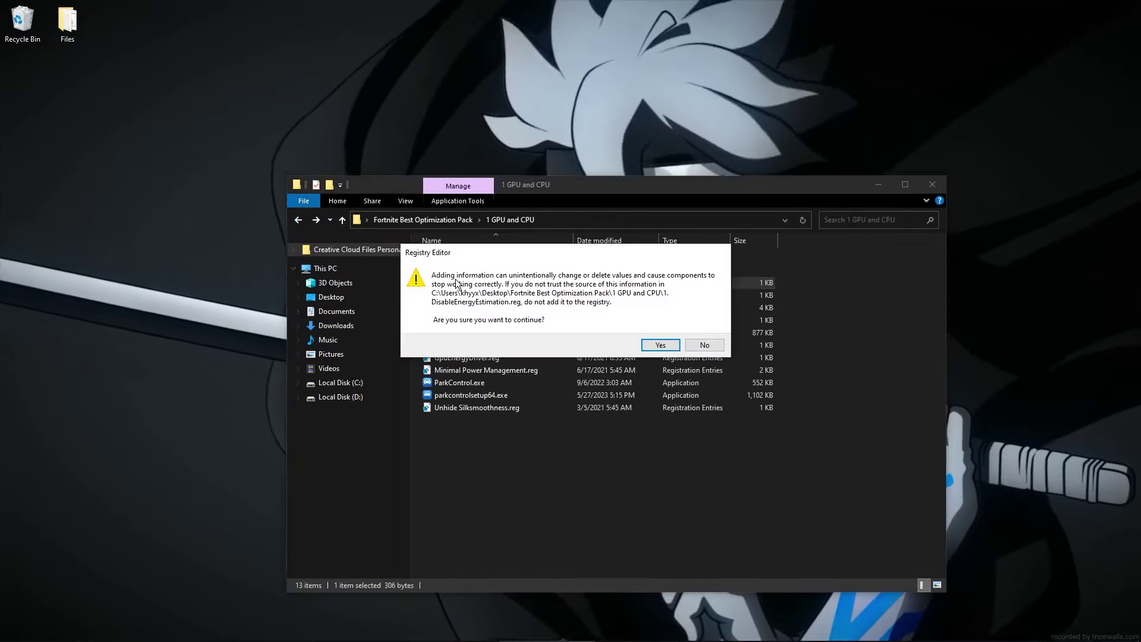
key(Return)
key(Return)
Merge 2. DisableEnergyLogging.reg and 3. DisableCpuPwrThrottling.reg into the registry
double_click(475, 296)
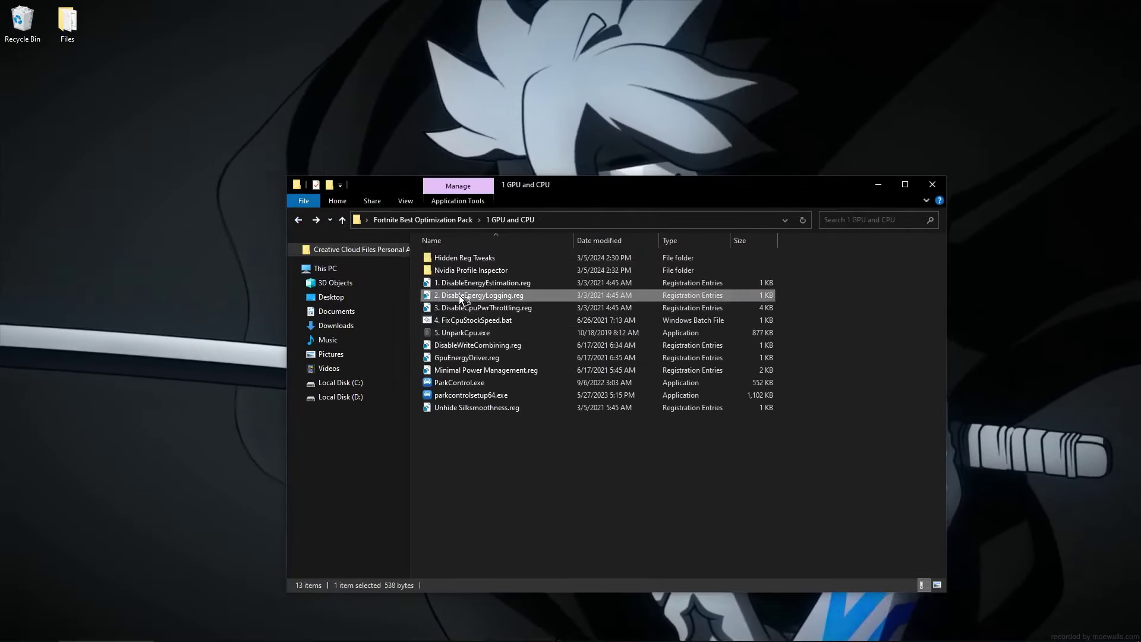
key(Return)
key(Return)
double_click(484, 308)
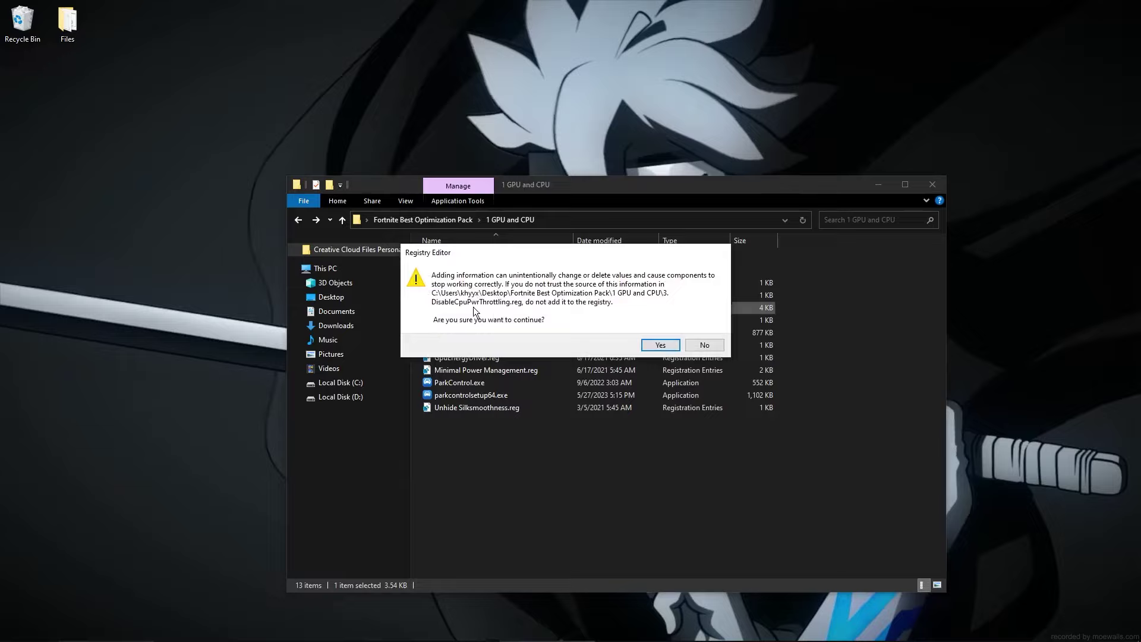
key(Return)
key(Return)
Run 4. FixCpuStockSpeed.bat as administrator, and unpark all CPU cores with 5. UnparkCpu.exe
right_click(479, 324)
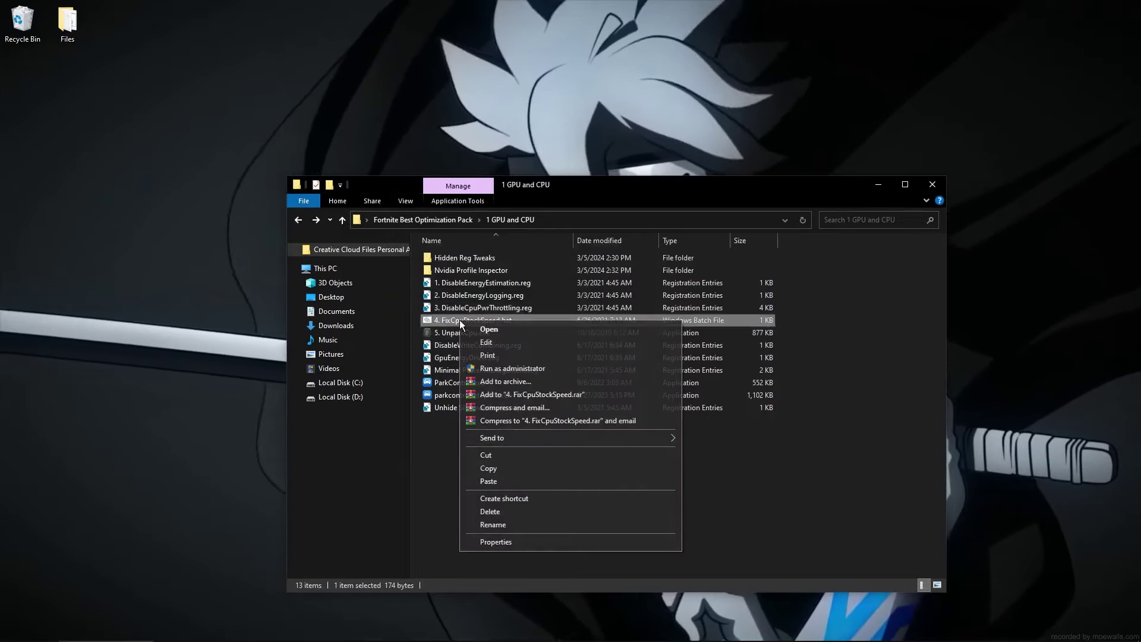
click(509, 367)
double_click(480, 334)
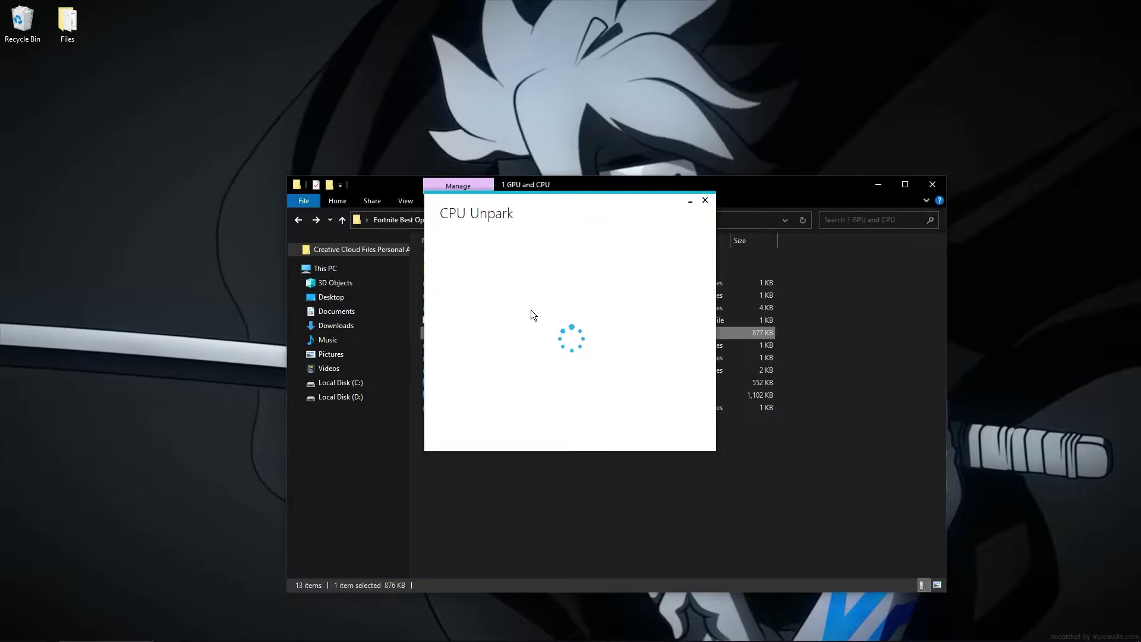
click(638, 432)
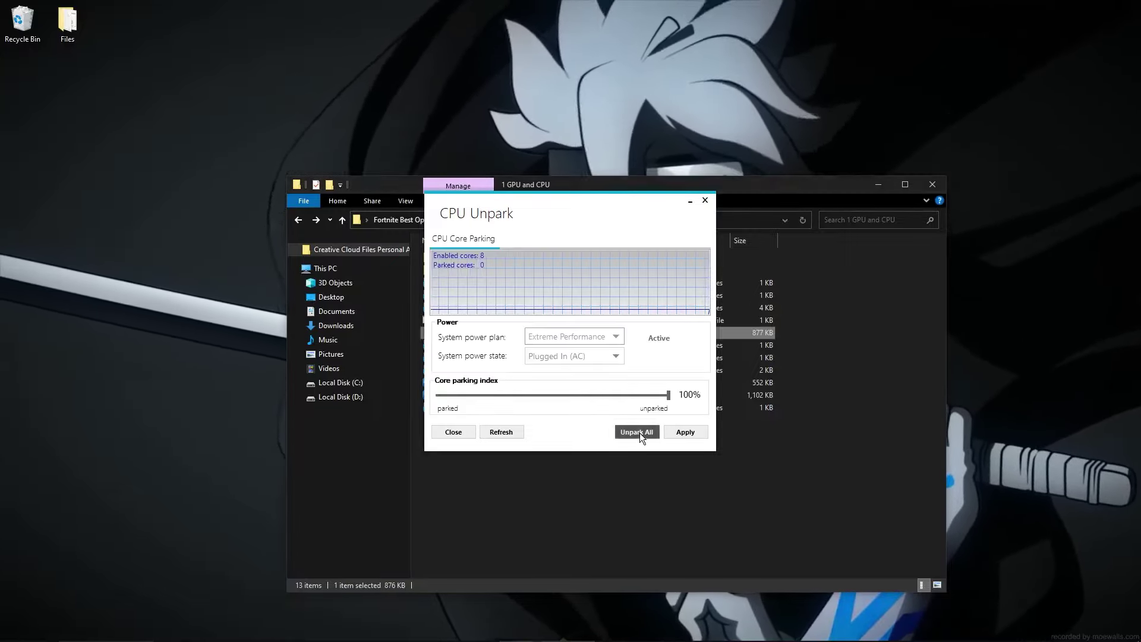
click(653, 352)
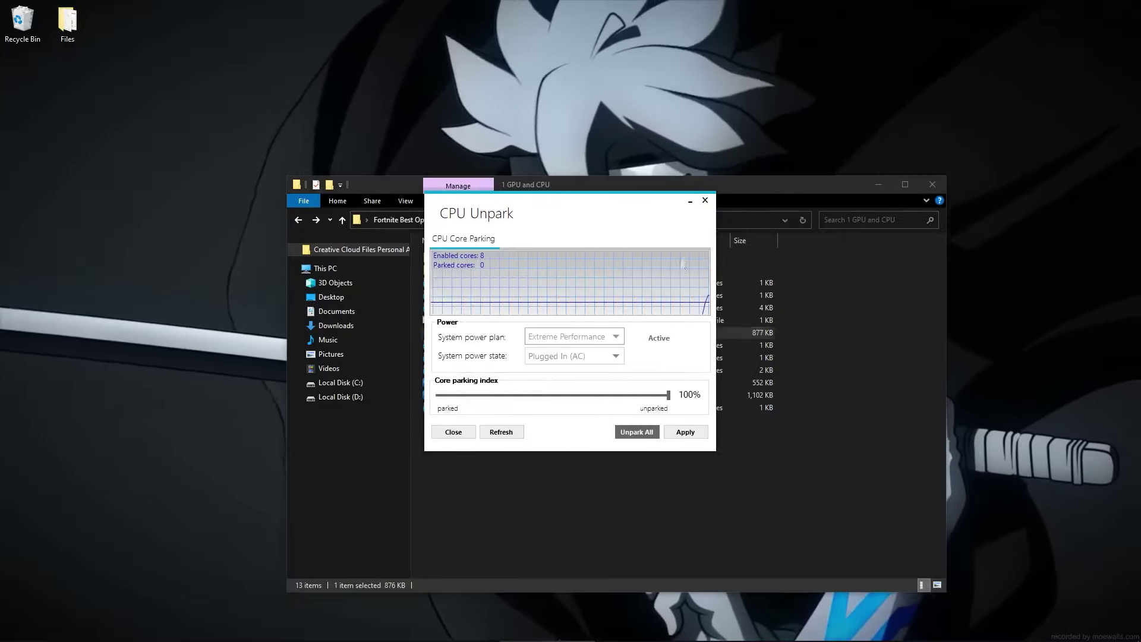
click(705, 200)
Merge DisableWriteCombining.reg, GpuEnergyDriver.reg and Minimal Power Management.reg into the registry
double_click(475, 346)
click(662, 345)
click(704, 326)
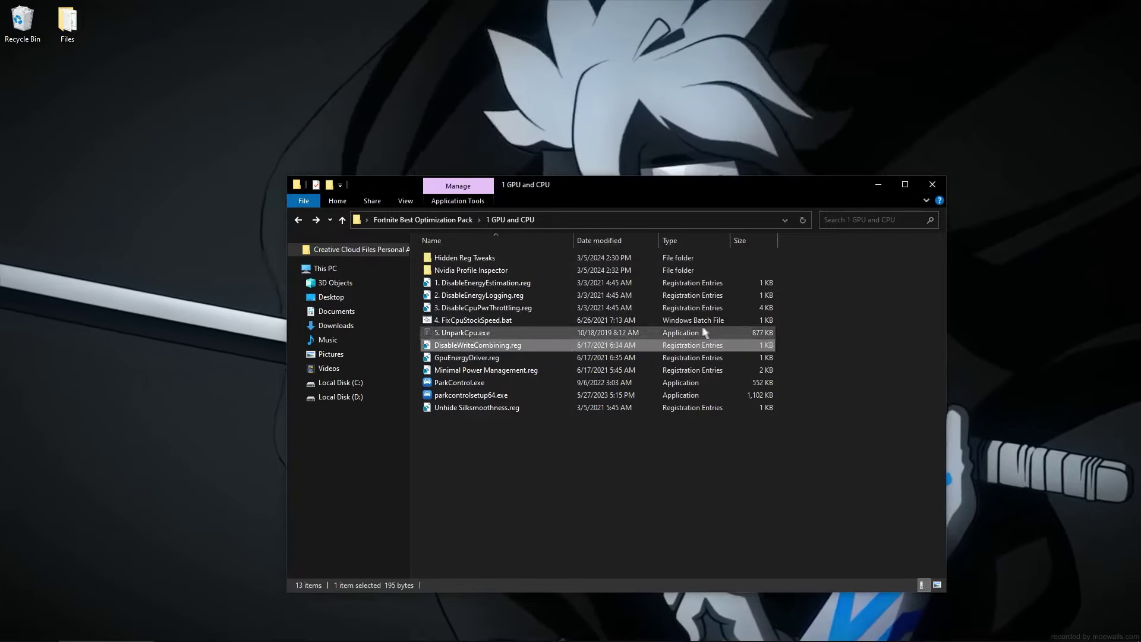
double_click(467, 357)
click(661, 345)
click(704, 327)
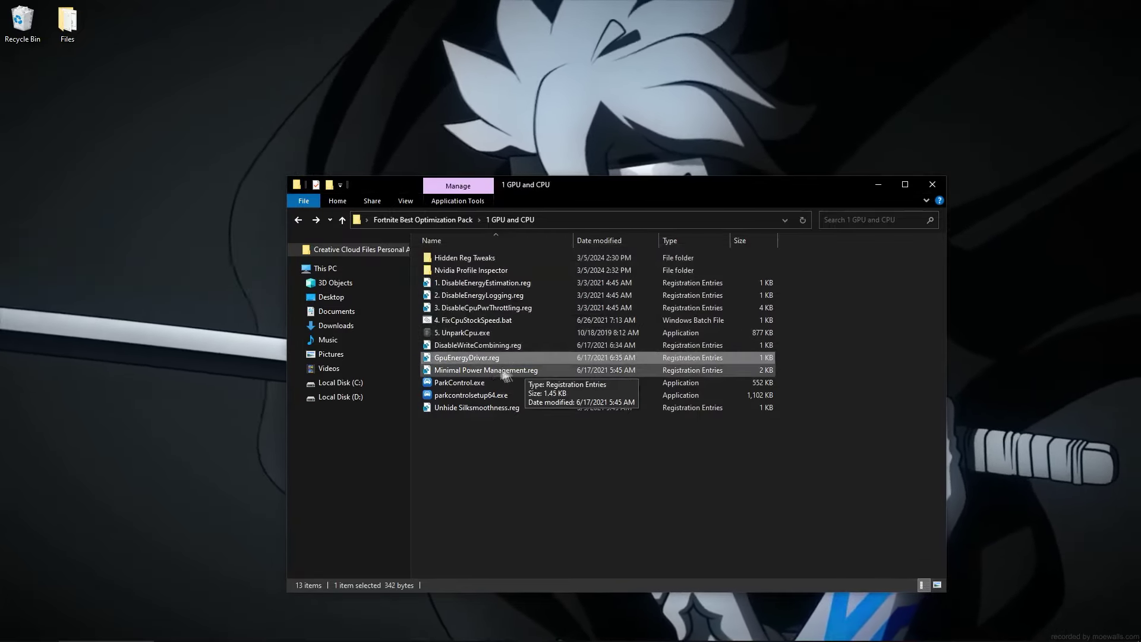
double_click(493, 369)
click(661, 345)
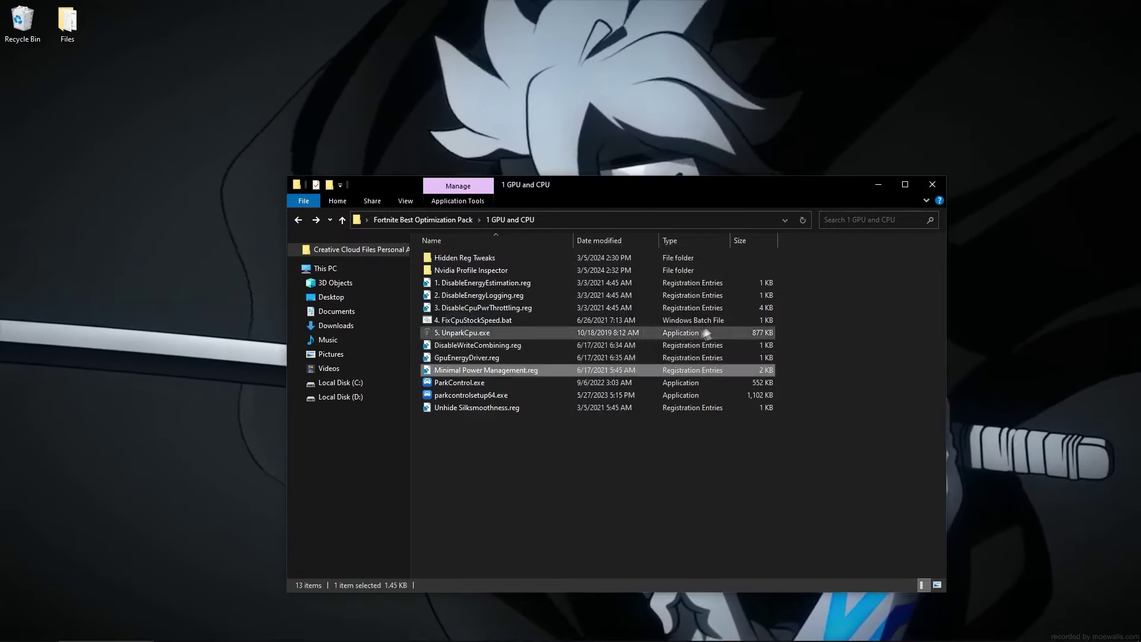
Open ParkControl.exe and accept its CPU settings for the Extreme Performance power profile
double_click(469, 382)
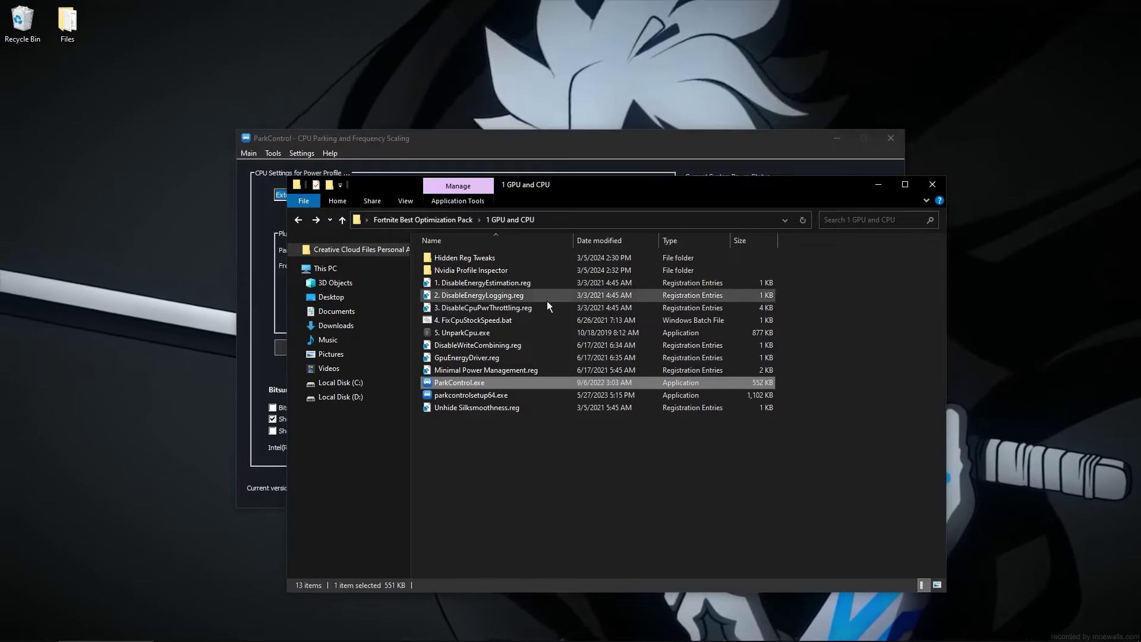
click(483, 144)
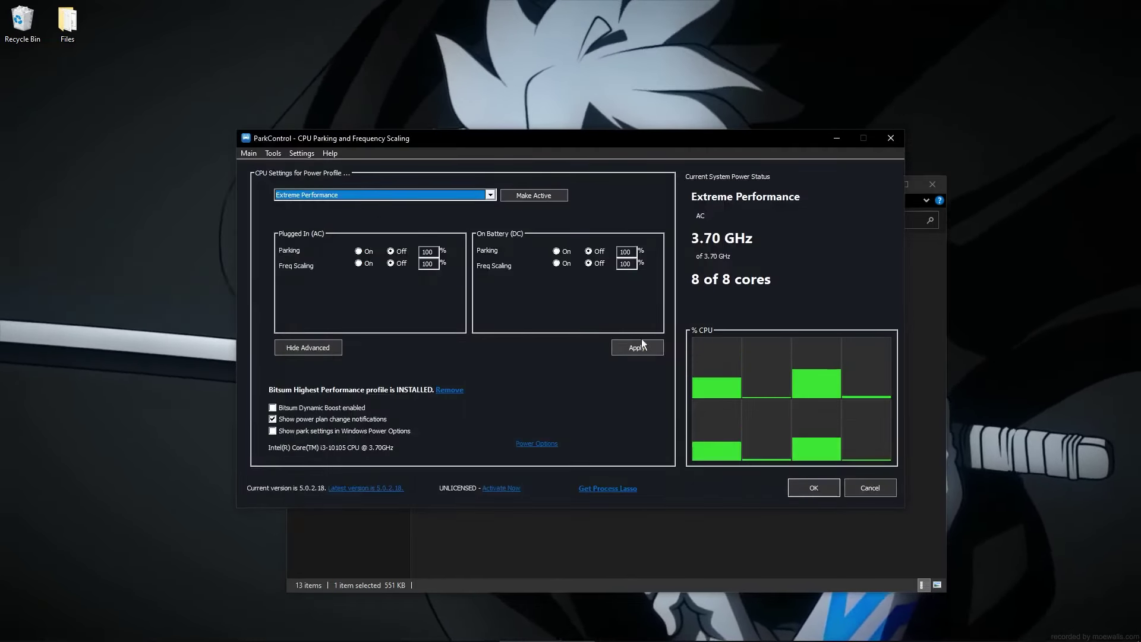
click(808, 486)
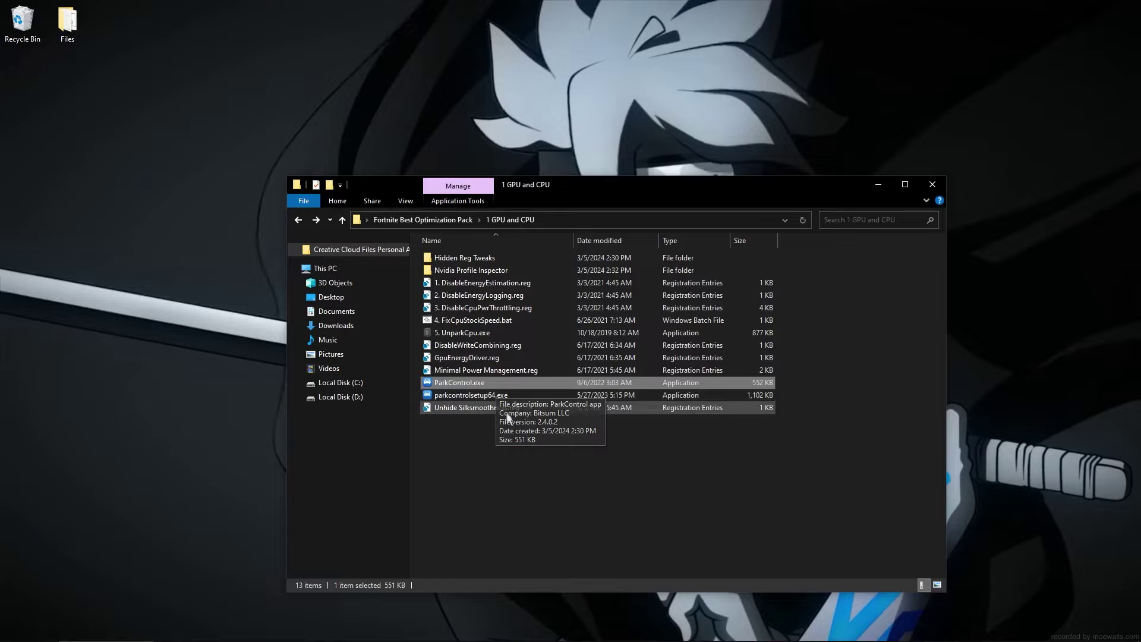
Merge Unhide Silksmoothness.reg from the 1 GPU and CPU folder into the registry
double_click(508, 410)
key(Return)
key(Return)
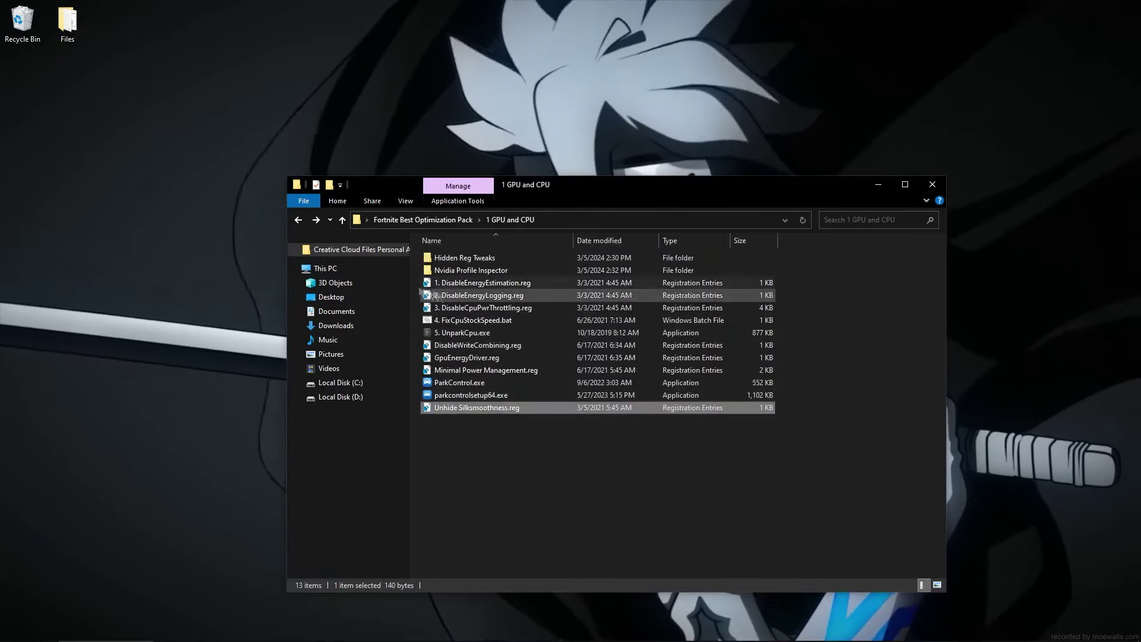
Open 1 DnsJumper.exe from the 2 Network folder and run the Fastest DNS test on the listed servers
key(alt+Left)
double_click(464, 271)
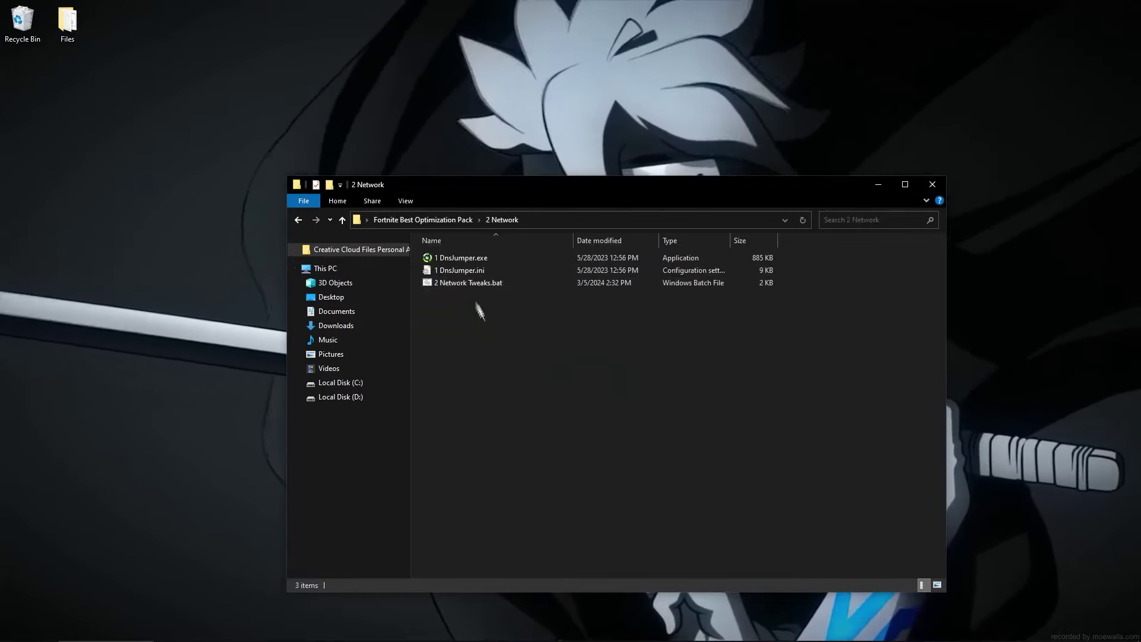
double_click(470, 259)
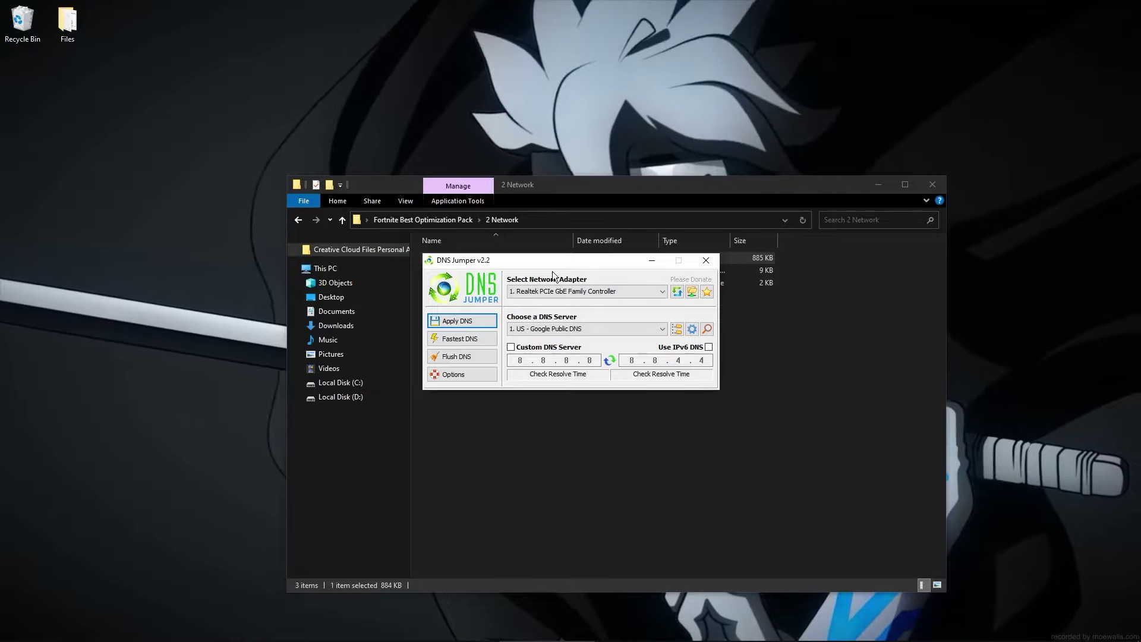
click(456, 351)
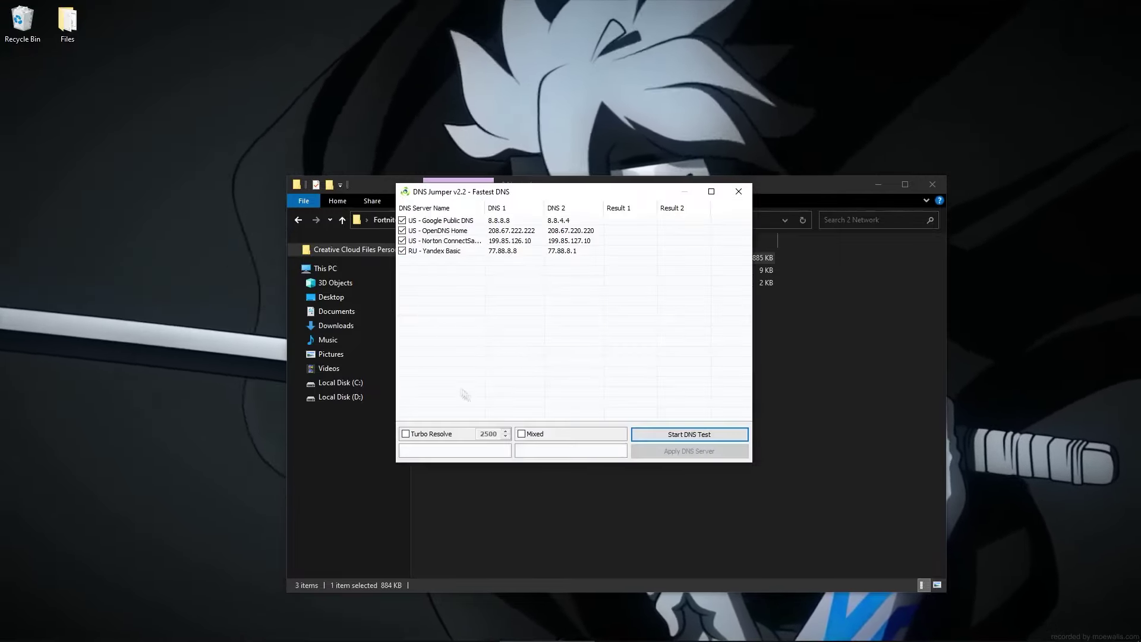
click(682, 435)
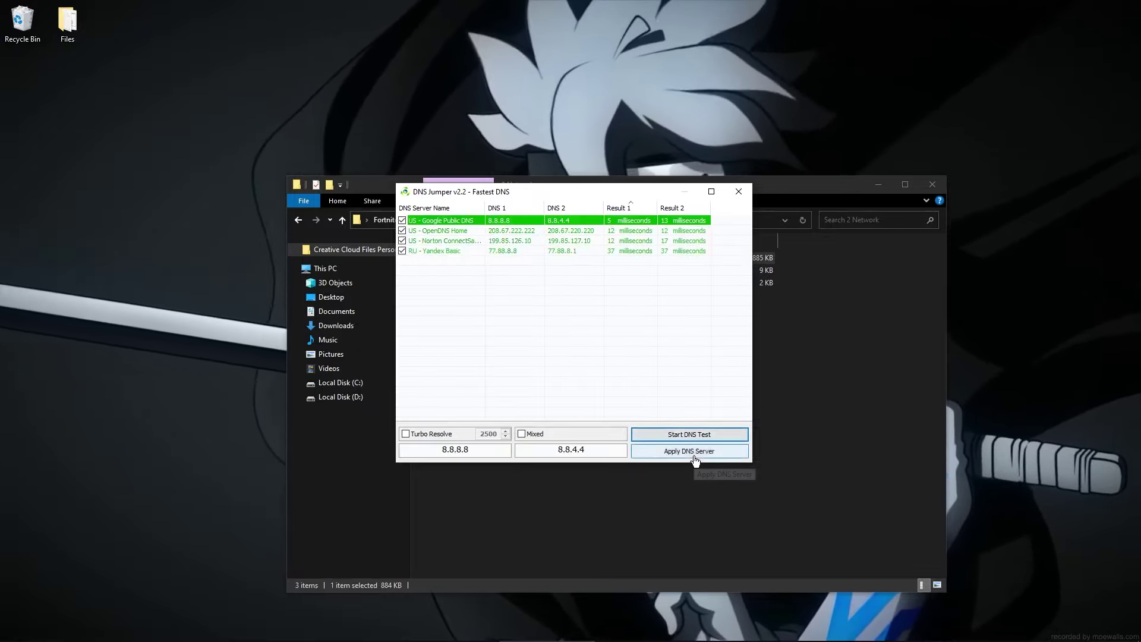
Close DNS Jumper and run 2 Network Tweaks.bat from the 2 Network folder as administrator
click(747, 193)
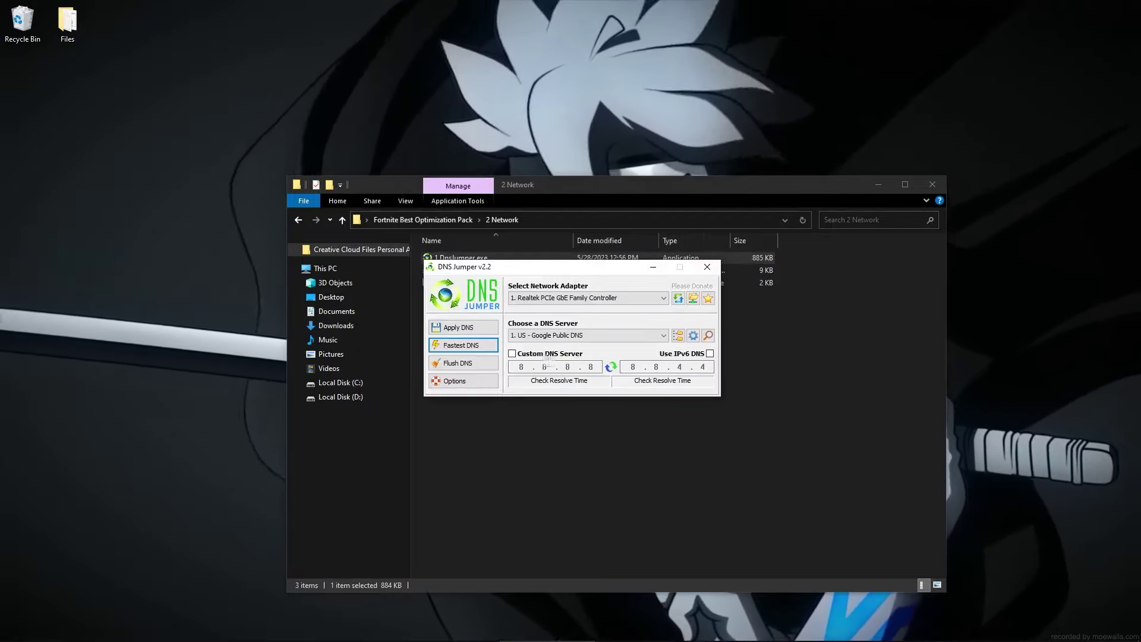
click(708, 268)
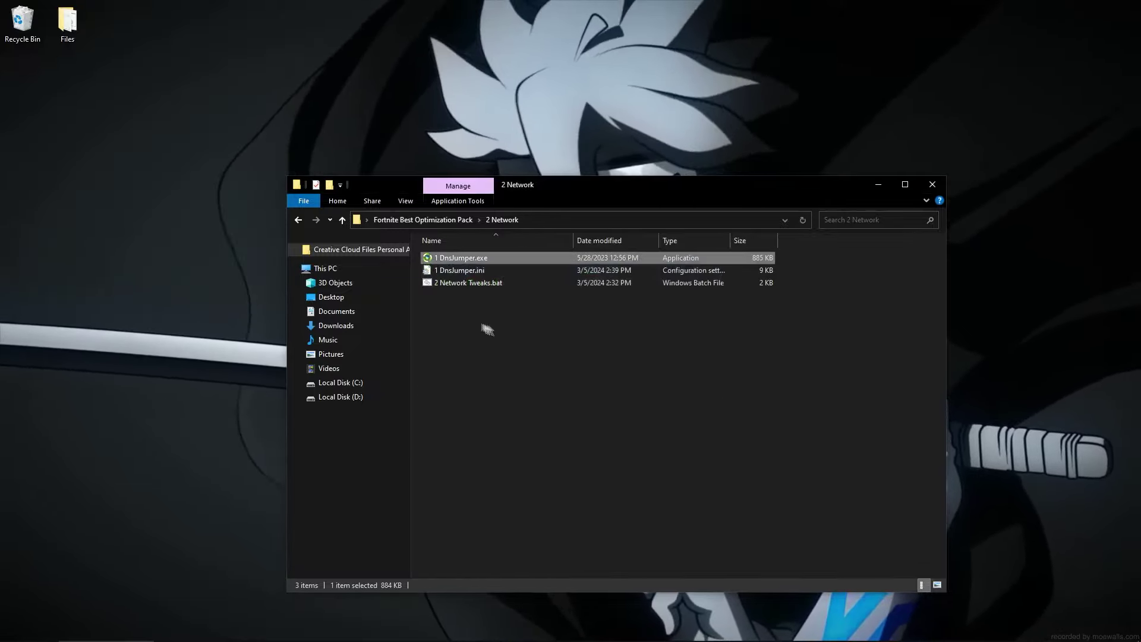
click(444, 284)
right_click(444, 285)
click(473, 333)
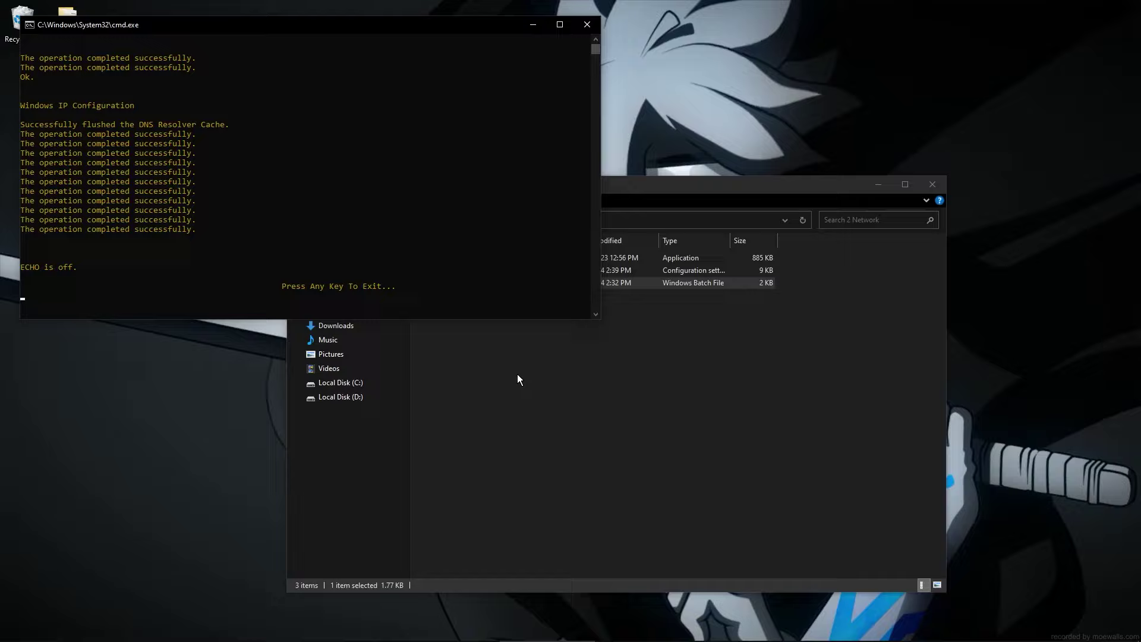
key(space)
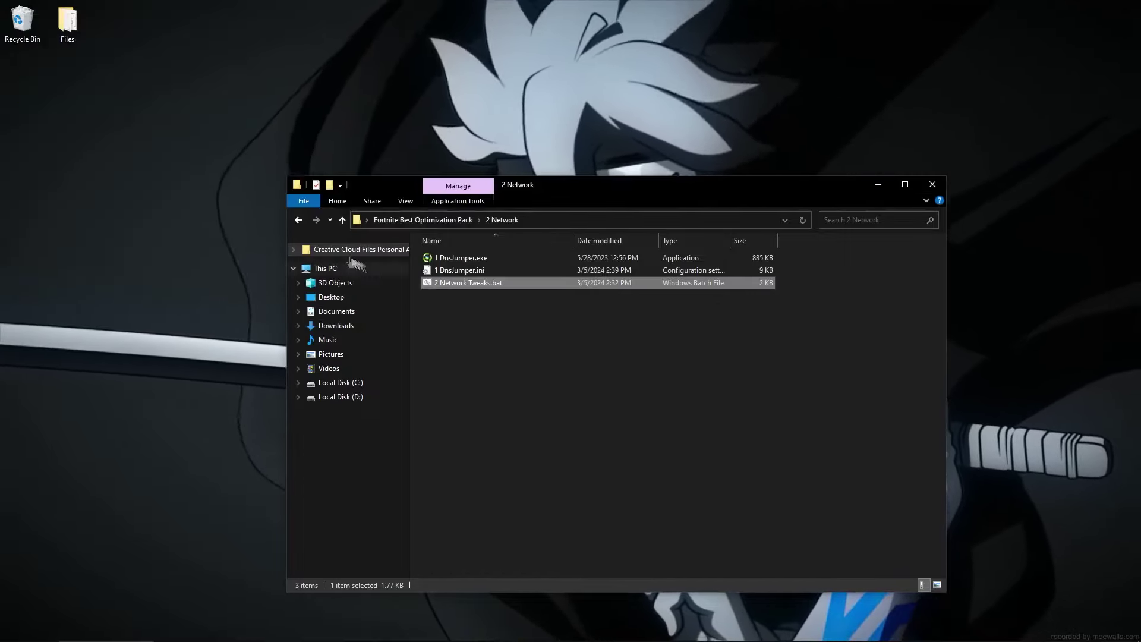
Open the Power Plans shortcut from the 3 Power Plan folder and review which power plan is active
click(298, 219)
double_click(448, 296)
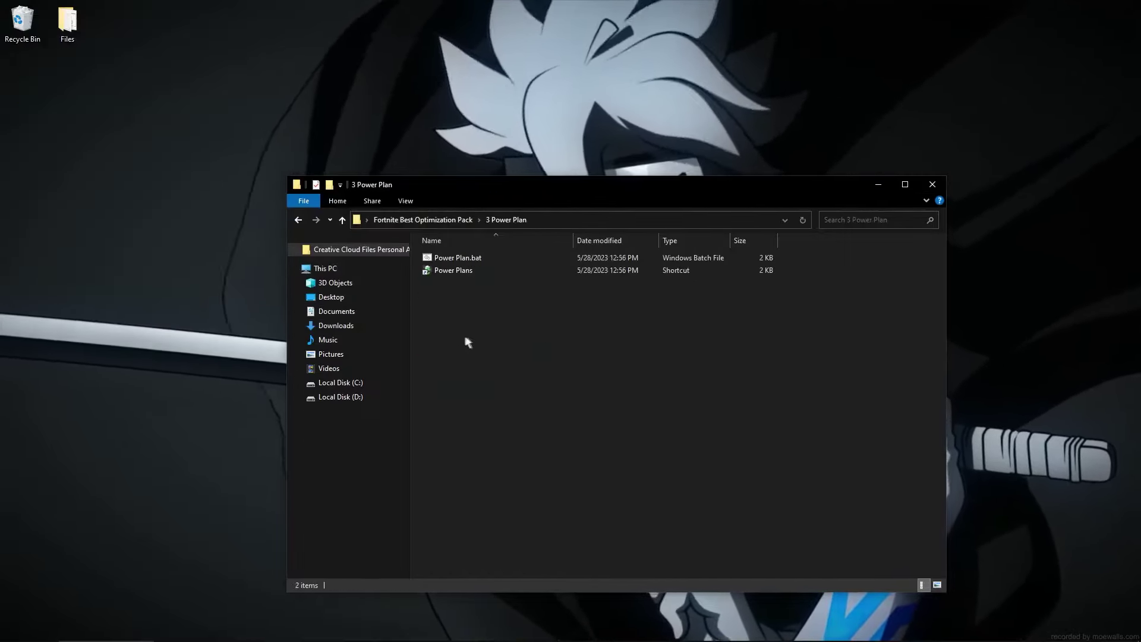
double_click(453, 270)
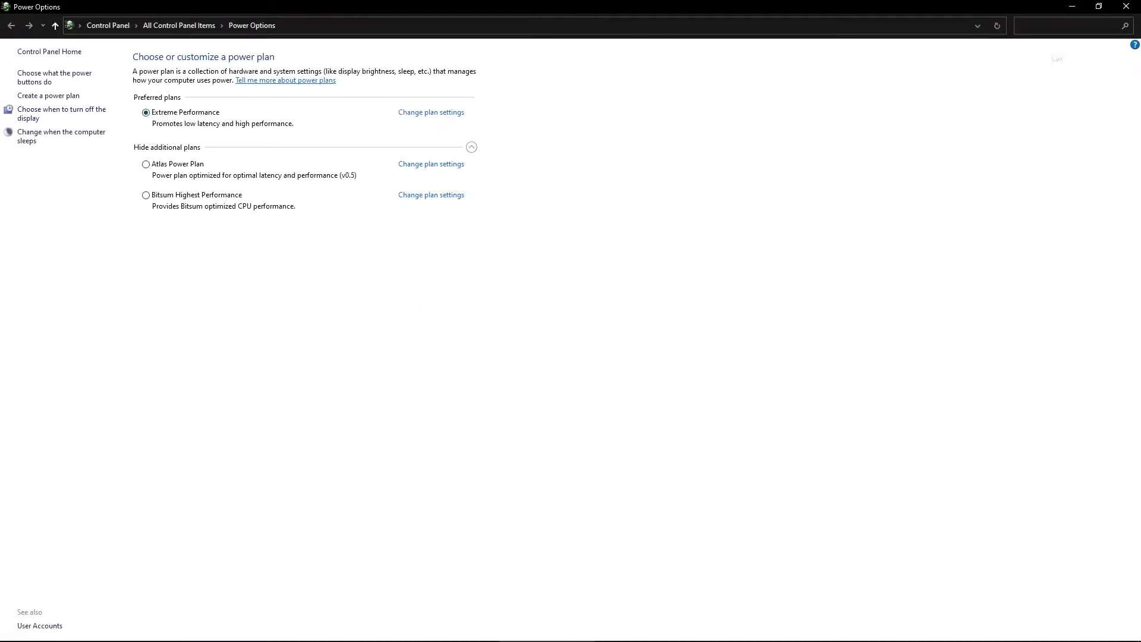
click(1126, 6)
Open 2 DeviceCleanup.exe from the 4 Clean folder and remove all non-present devices
click(299, 221)
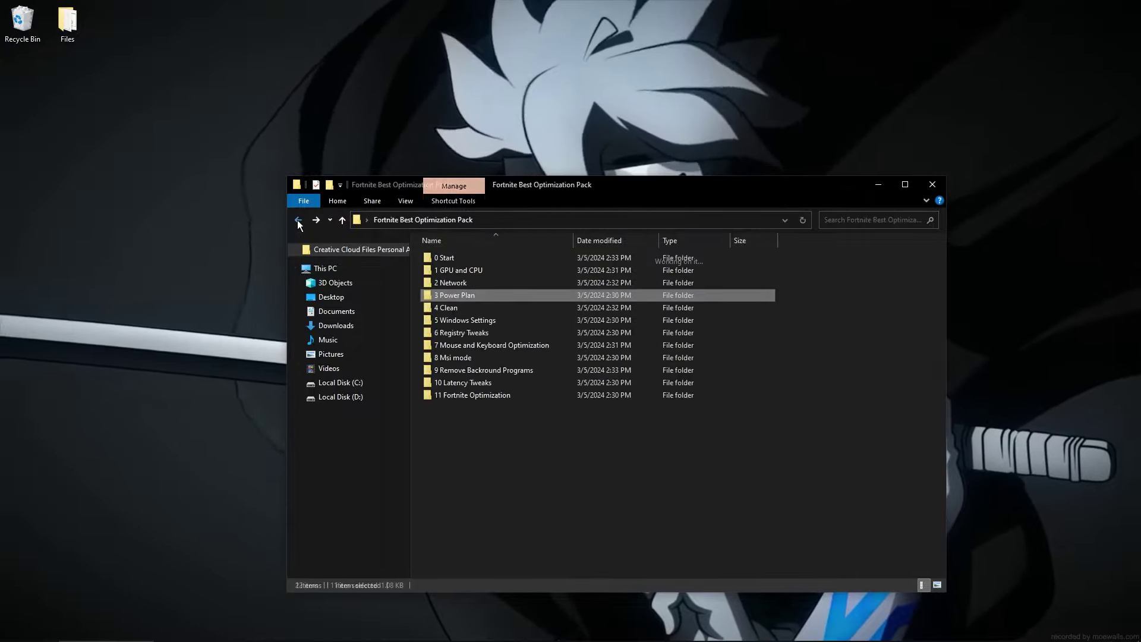
double_click(462, 310)
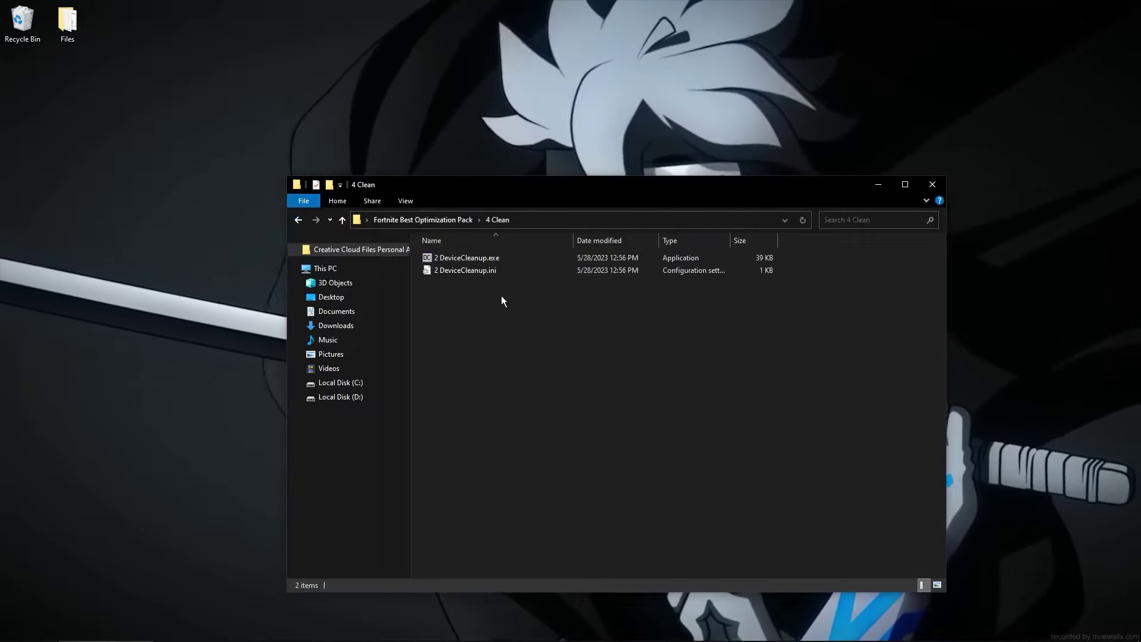
double_click(471, 259)
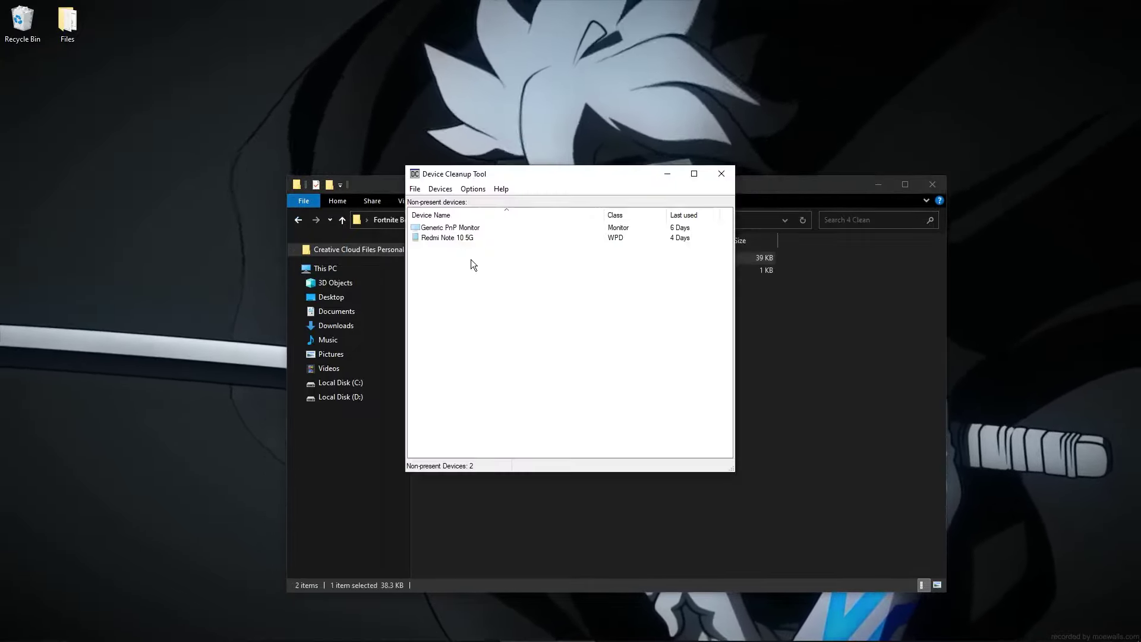
drag(503, 166, 526, 192)
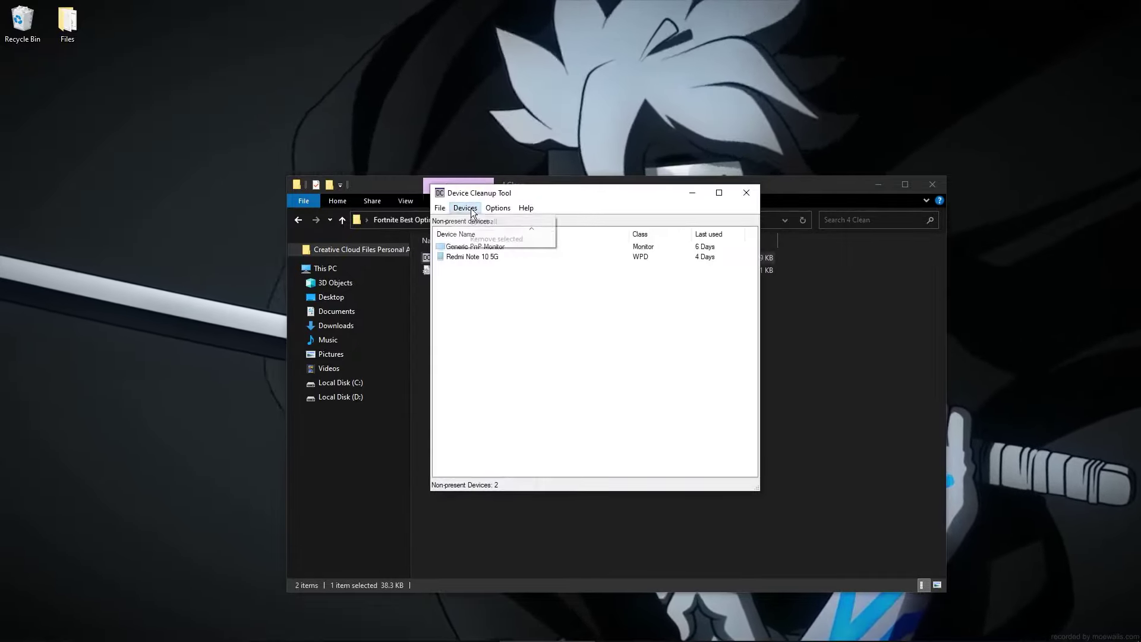
click(470, 223)
click(466, 208)
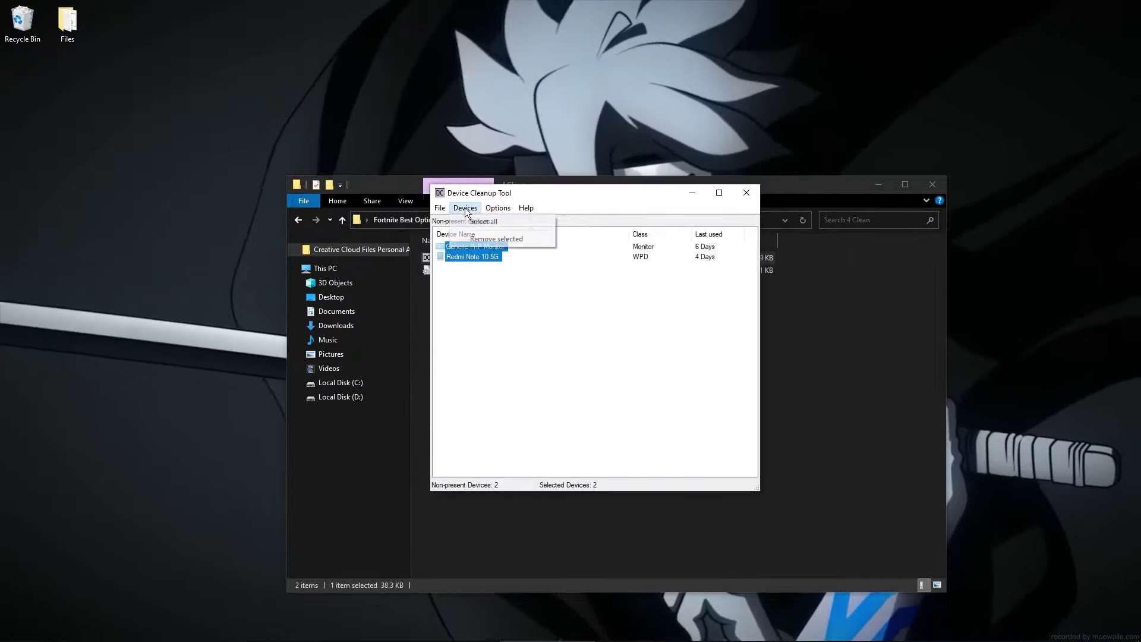
click(485, 238)
click(746, 193)
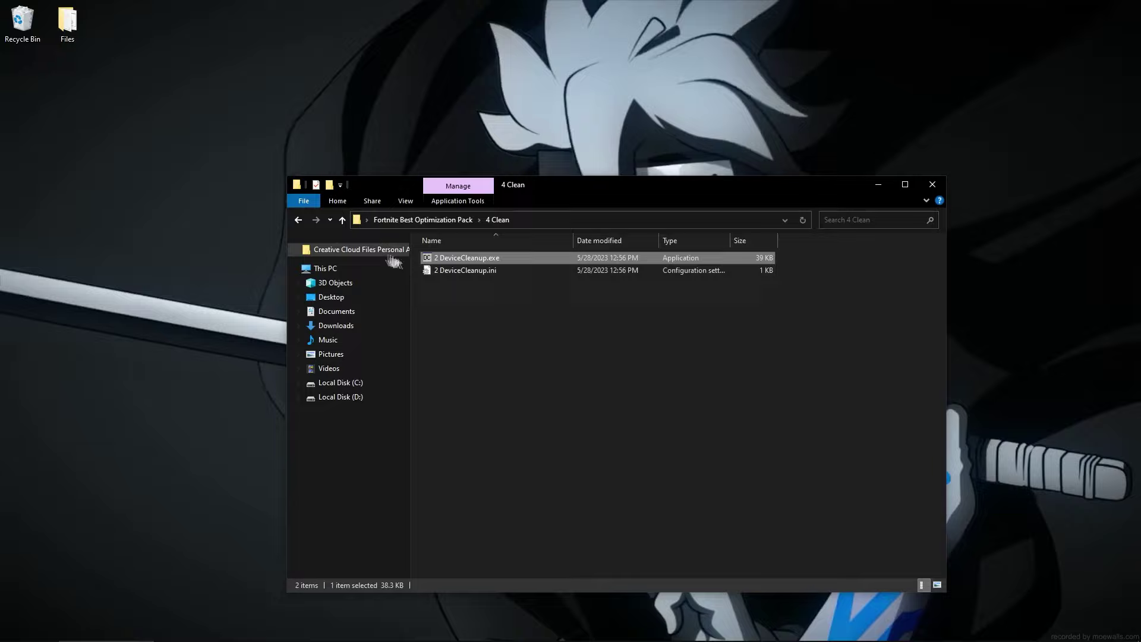
Run 3. Remove Power Saving Features On USB Devices.bat and, as administrator, 4 Disable Memory Compression.cmd from the 5 Windows Settings folder
click(298, 220)
double_click(506, 321)
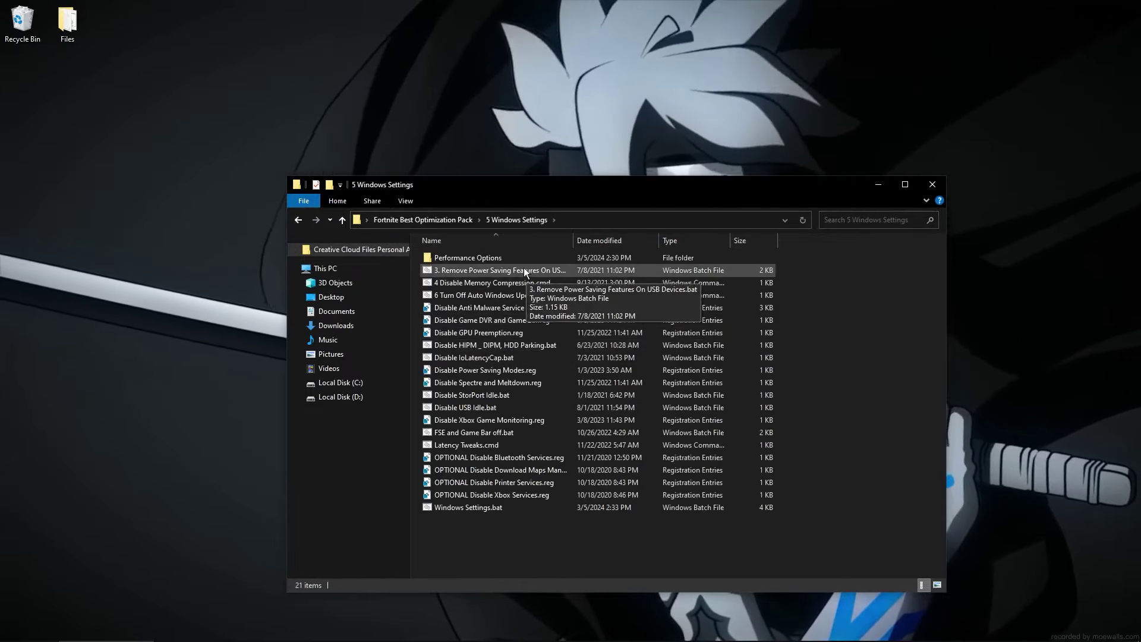
double_click(468, 273)
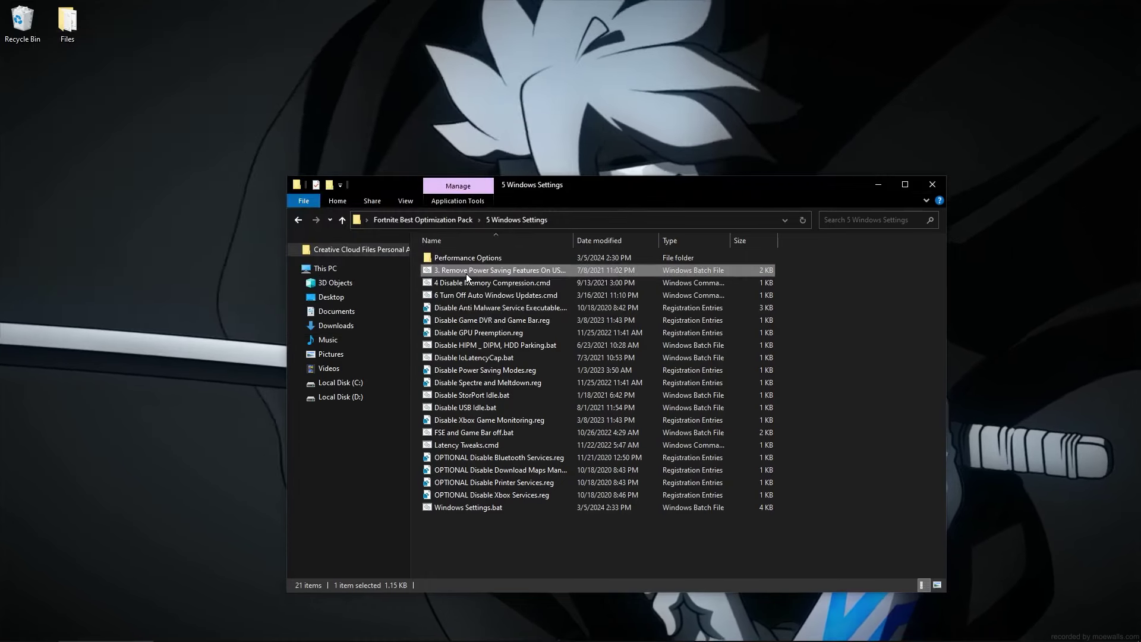
right_click(479, 283)
click(528, 330)
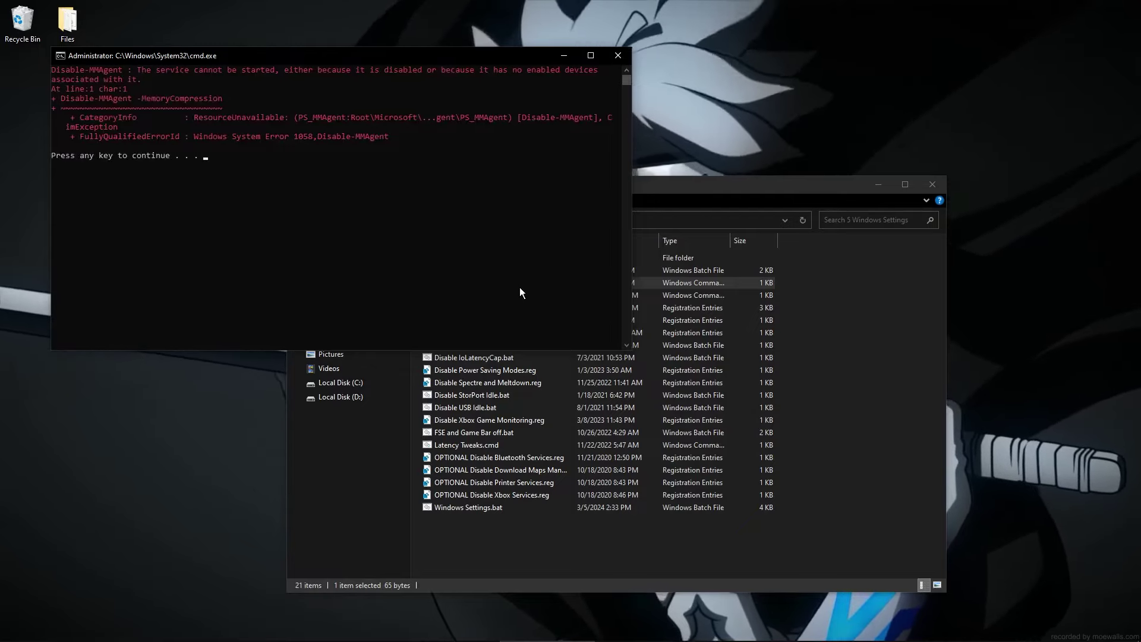
key(Return)
Run 6 Turn Off Auto Windows Updates.cmd as administrator and dismiss its console when it completes
right_click(489, 296)
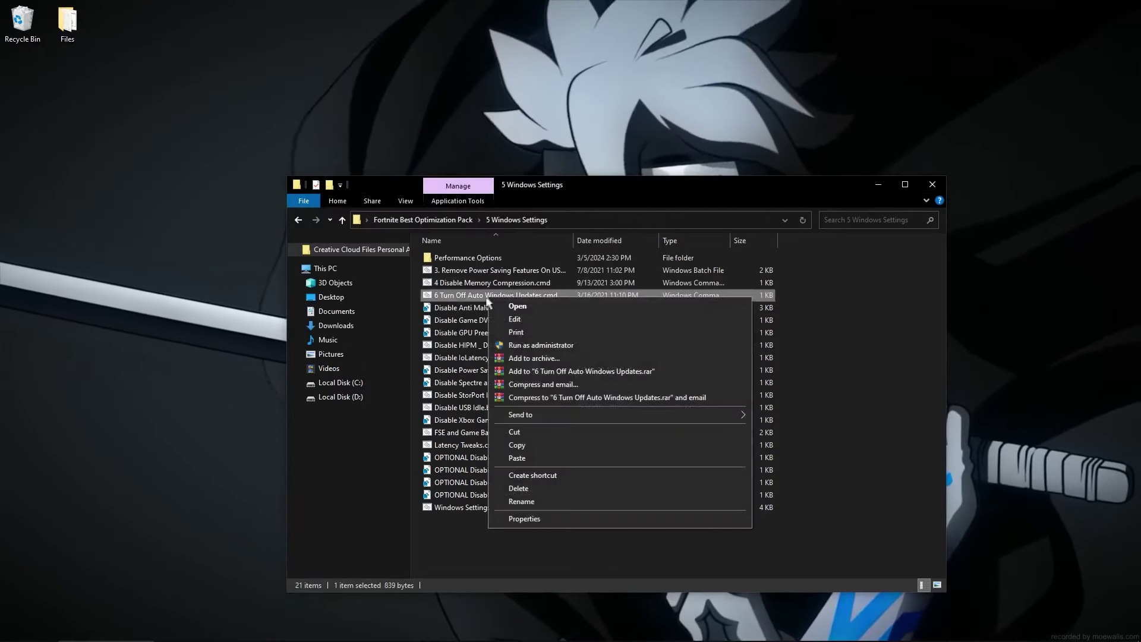
click(517, 346)
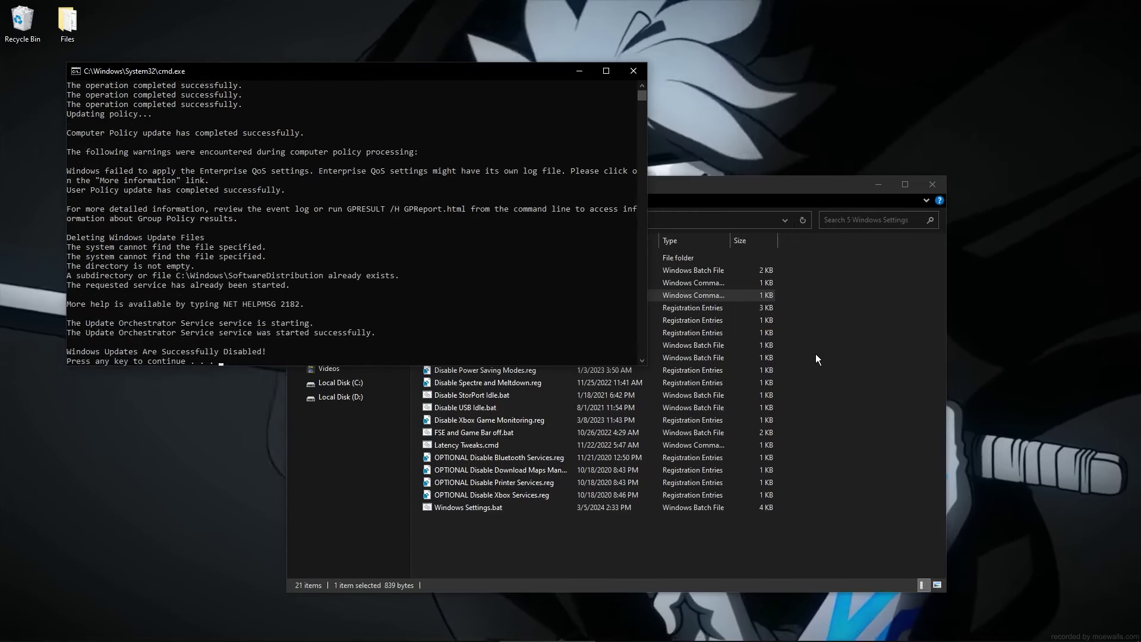
key(Return)
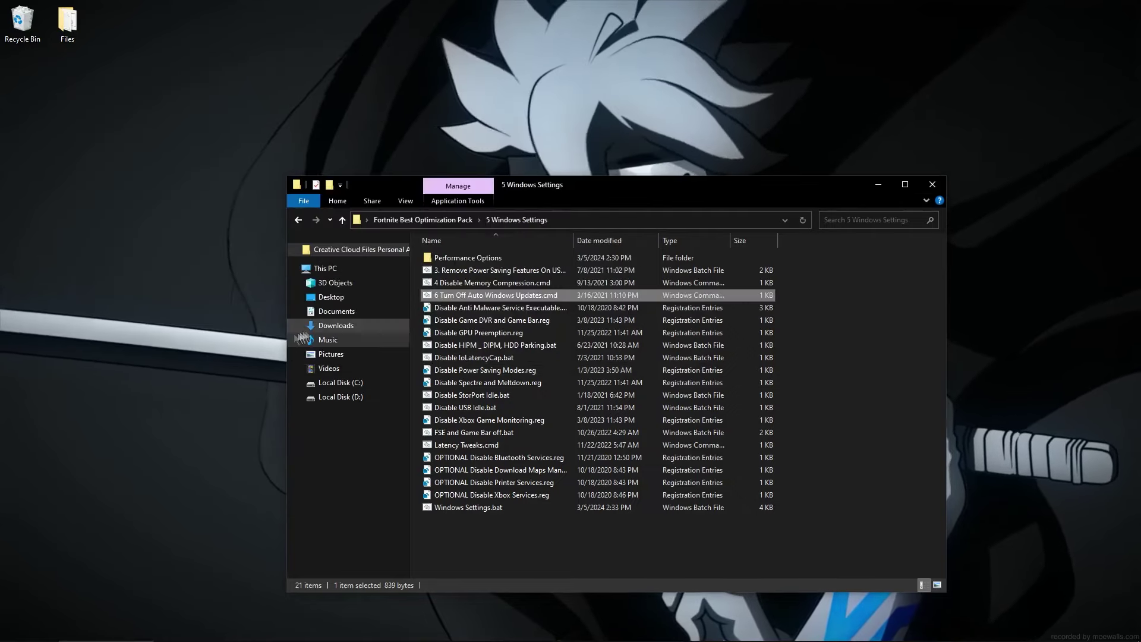
Merge Disable Anti Malware Service Executable.reg, Disable Game DVR and Game Bar.reg and Disable GPU Preemption.reg into the registry
double_click(466, 309)
key(Return)
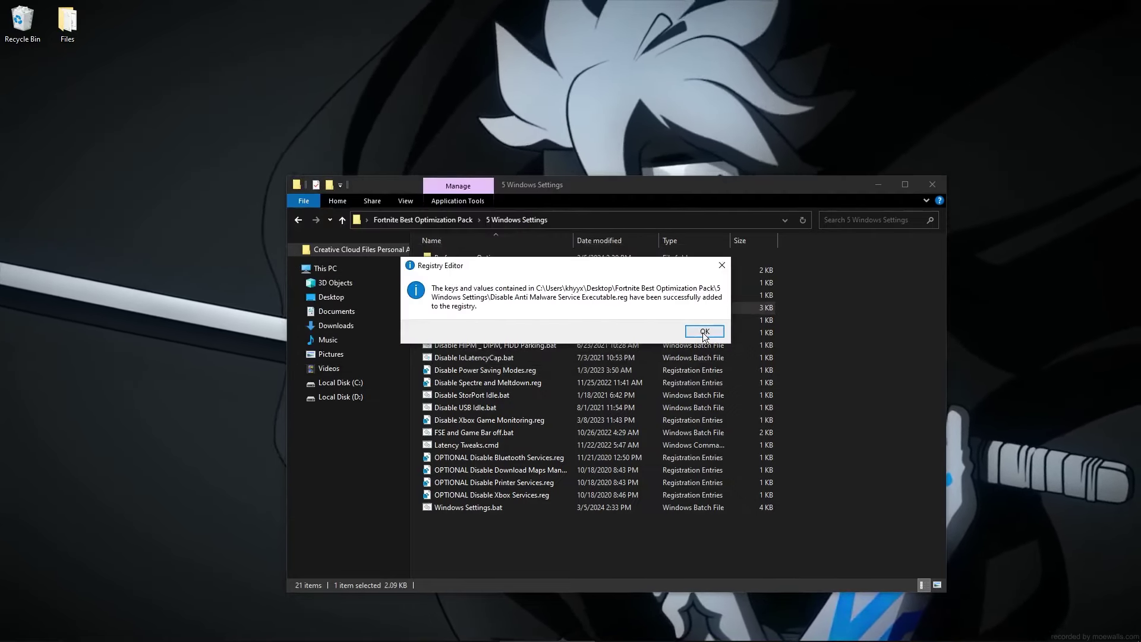
key(Return)
double_click(466, 319)
key(Return)
key(Return)
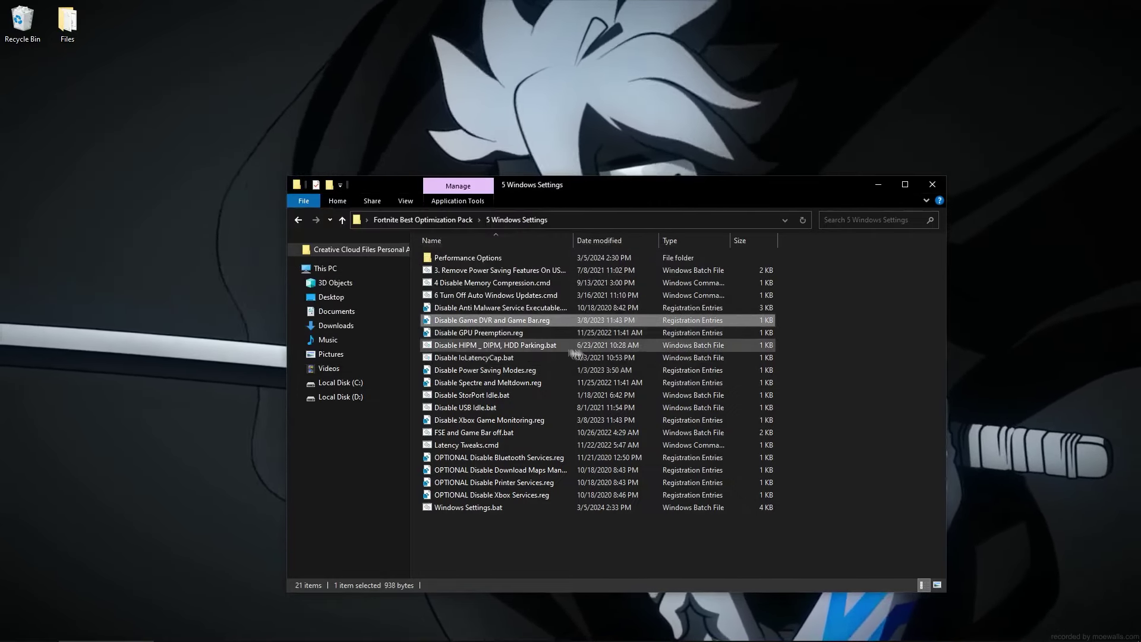
double_click(460, 333)
click(660, 345)
click(709, 328)
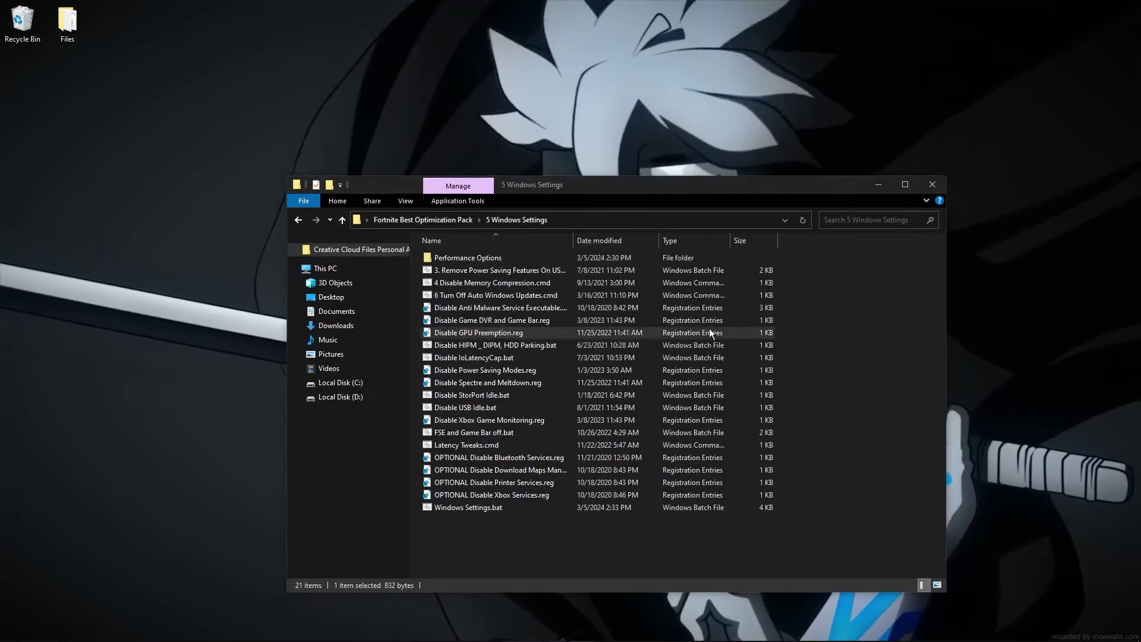
Run Disable HIPM _ DIPM, HDD Parking.bat and Disable IoLatencyCap.bat as administrator
right_click(491, 346)
click(531, 395)
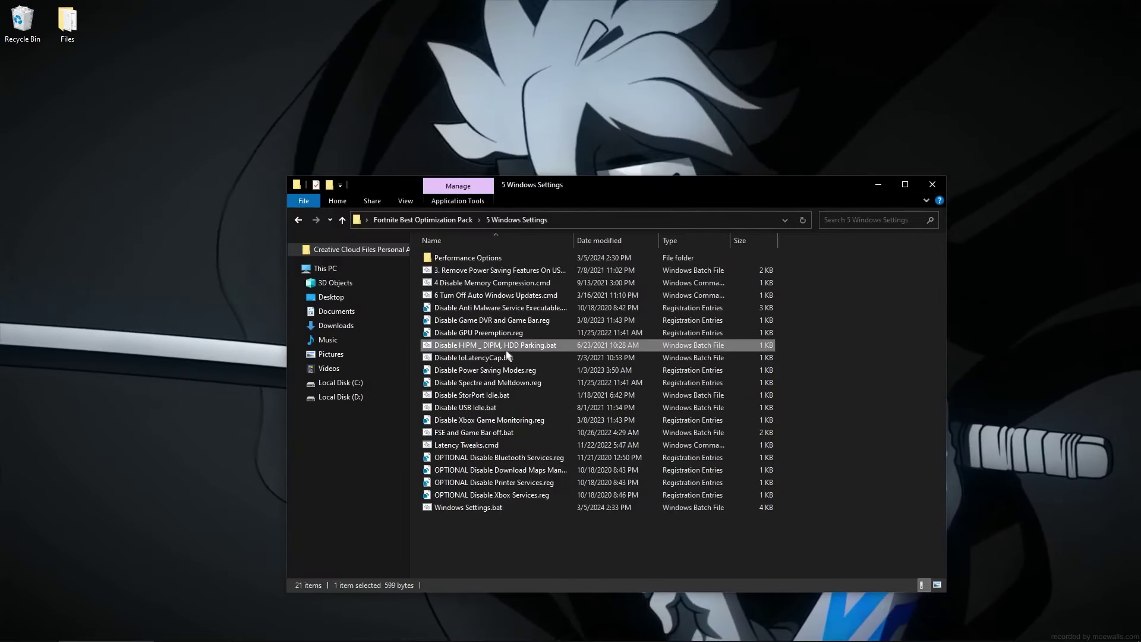
right_click(472, 358)
click(512, 408)
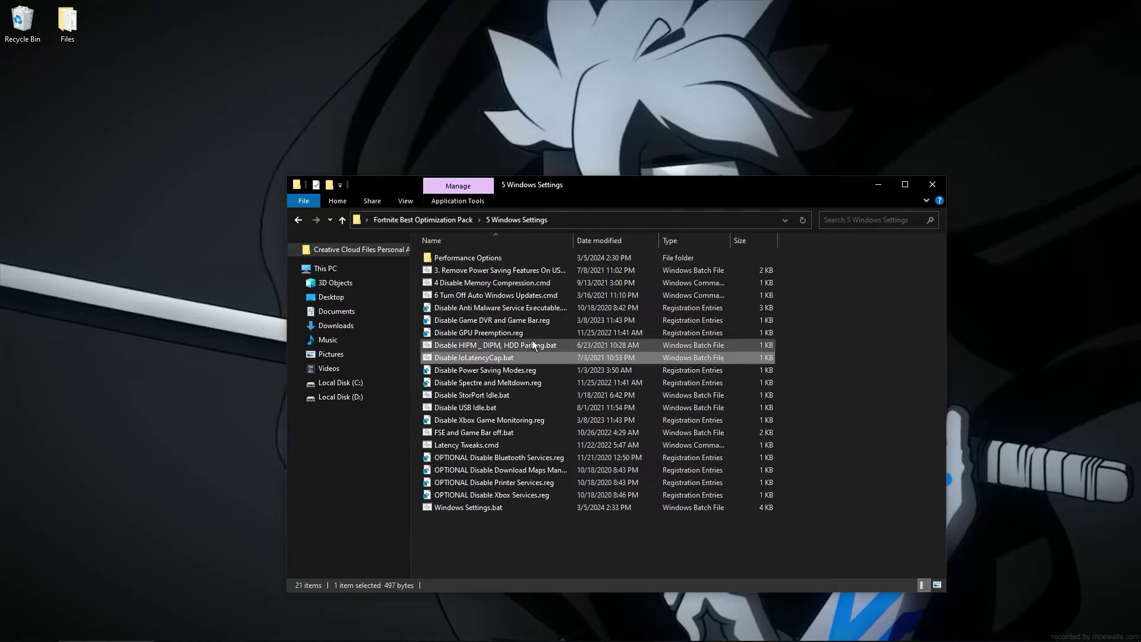
Merge Disable Power Saving Modes.reg and Disable Spectre and Meltdown.reg into the registry
click(498, 373)
double_click(499, 371)
click(660, 345)
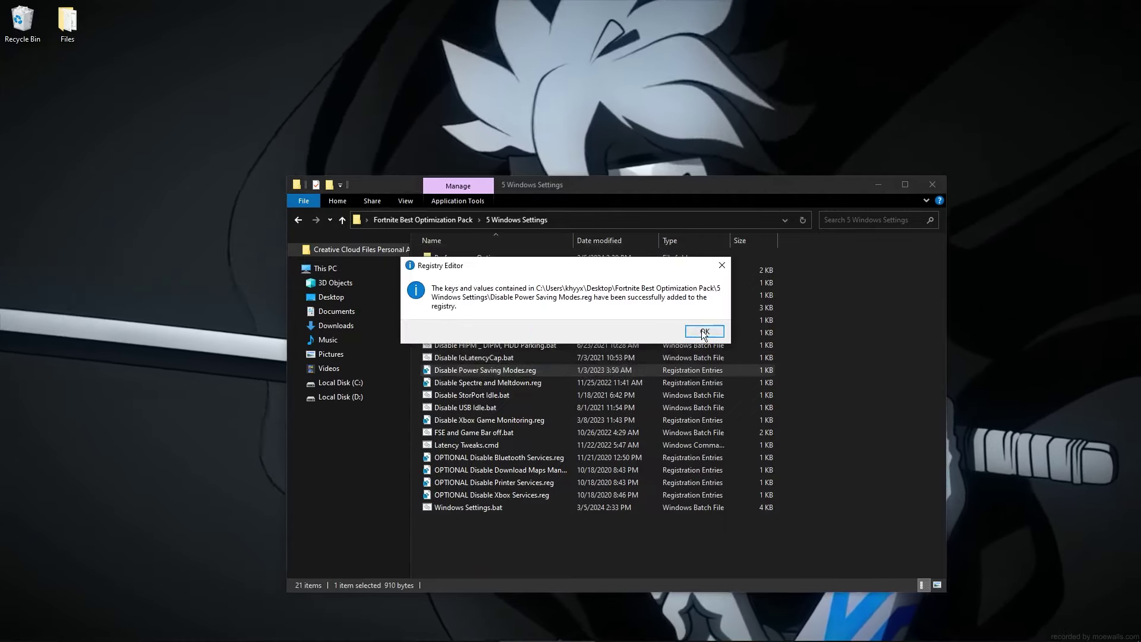
click(708, 330)
double_click(516, 382)
click(660, 345)
click(711, 399)
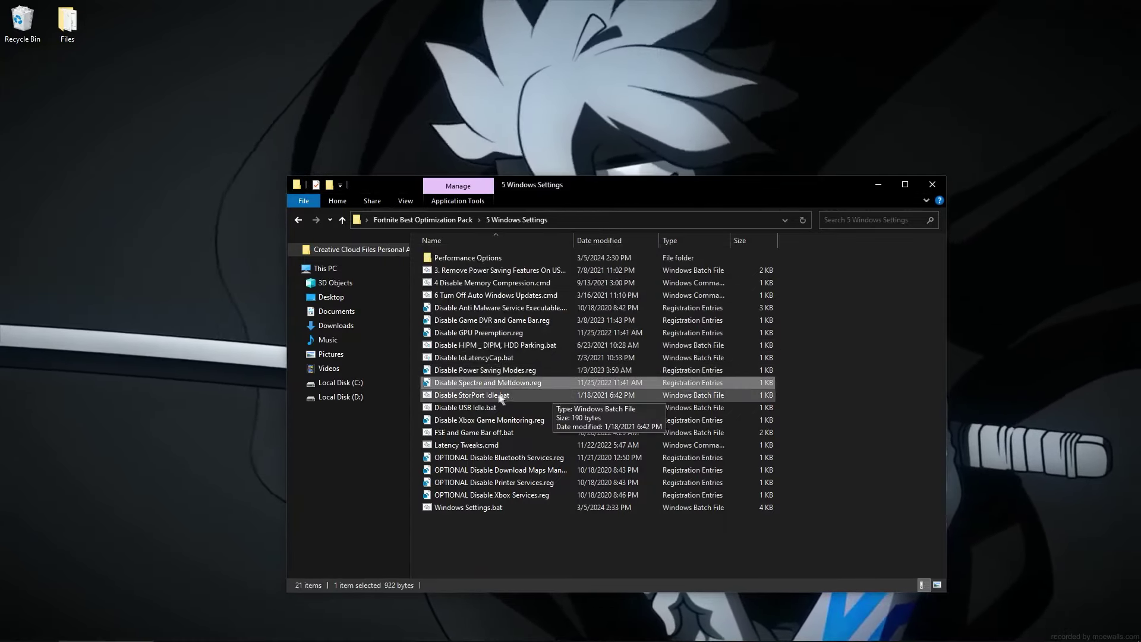
Run Disable StorPort Idle.bat and Disable USB Idle.bat as administrator
right_click(506, 395)
click(536, 444)
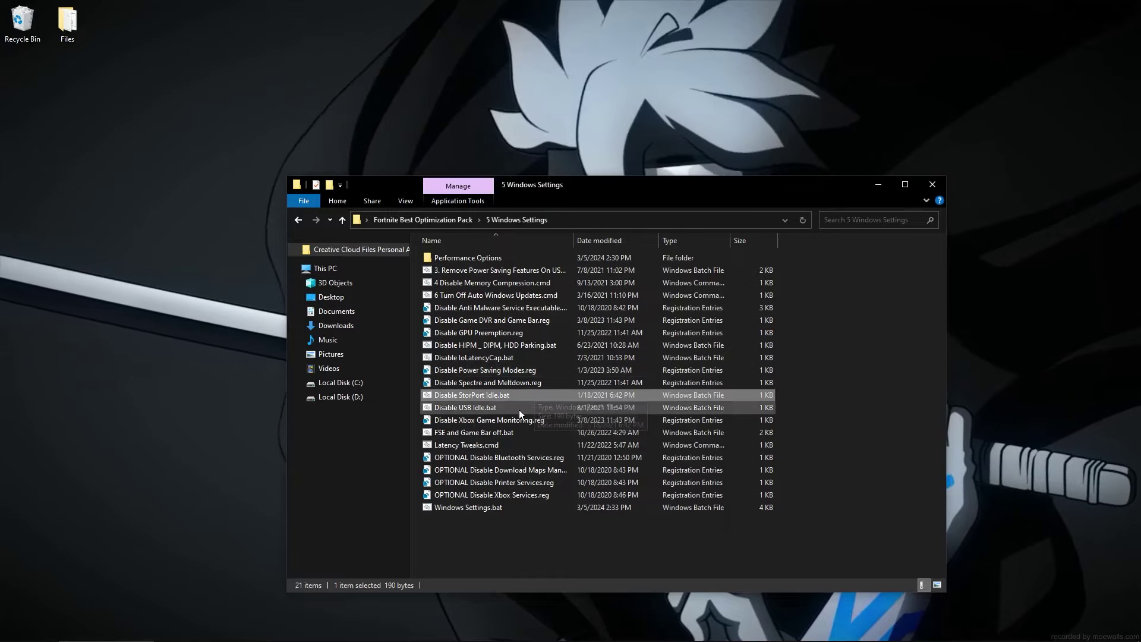
right_click(503, 410)
mouse_move(524, 433)
right_click(491, 409)
right_click(491, 409)
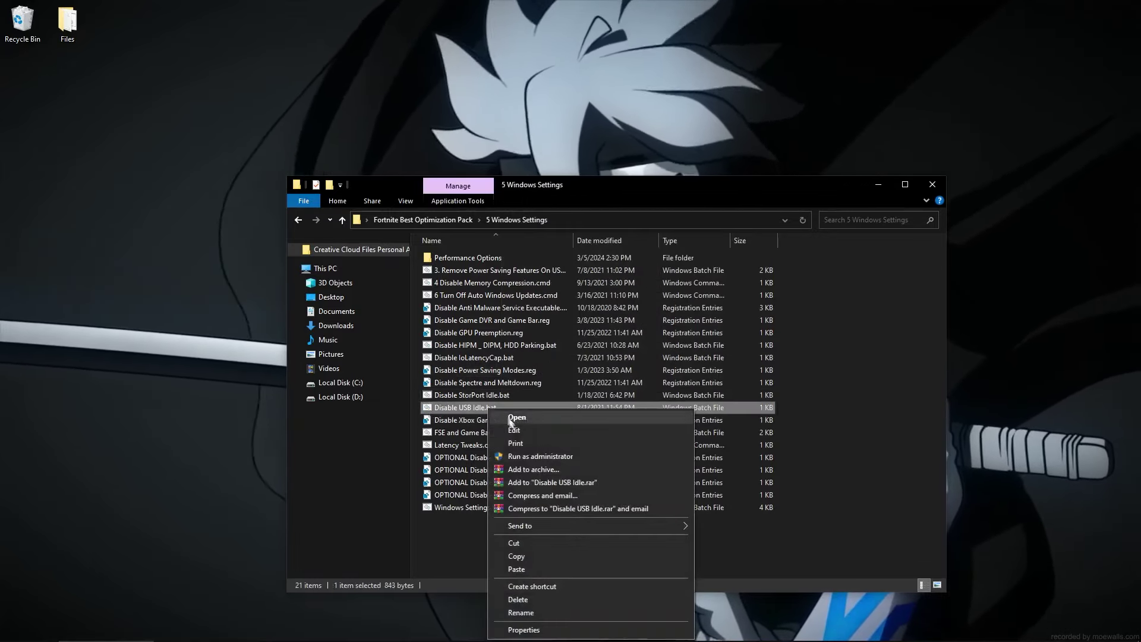
click(521, 457)
Merge Disable Xbox Game Monitoring.reg into the registry
double_click(523, 421)
click(660, 343)
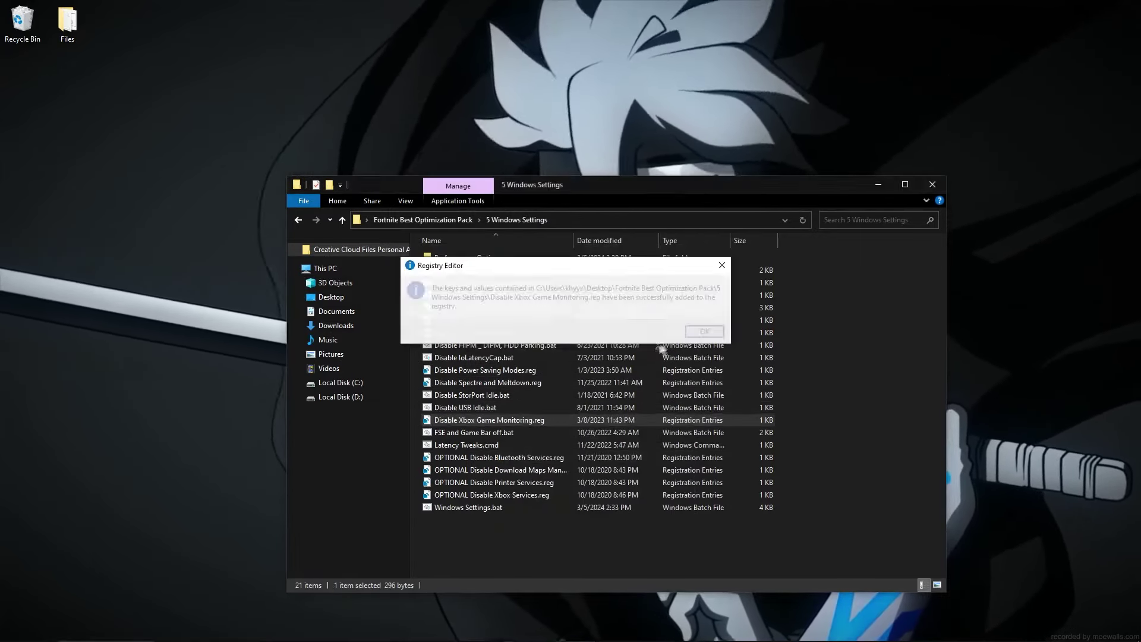
click(700, 332)
Run FSE and Game Bar off.bat and Latency Tweaks.cmd as administrator
right_click(513, 434)
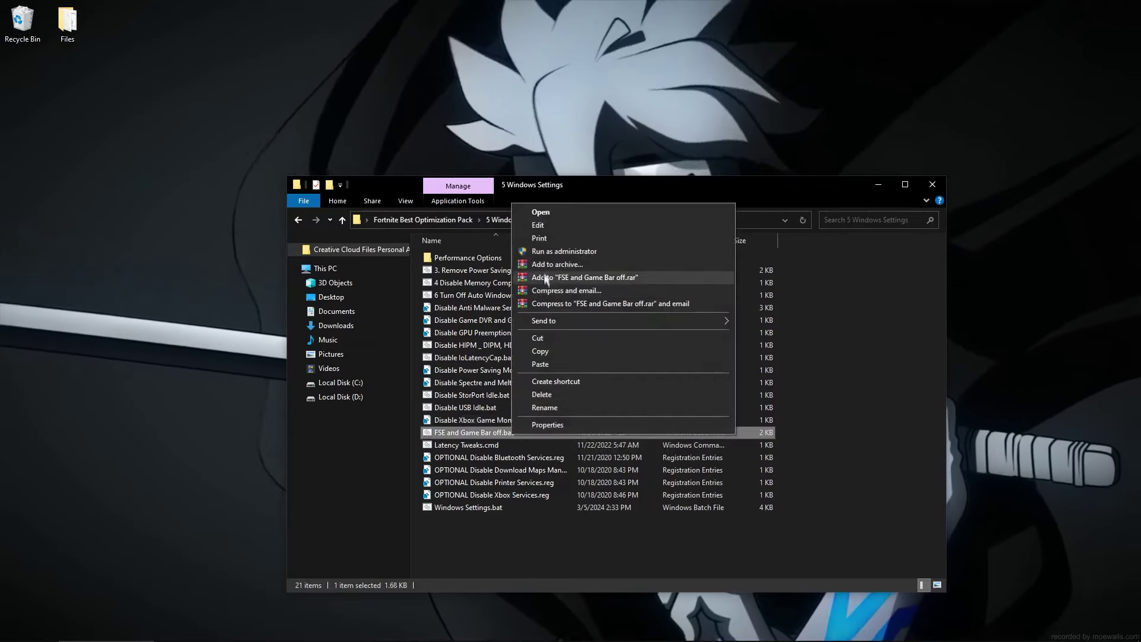
click(552, 251)
key(Return)
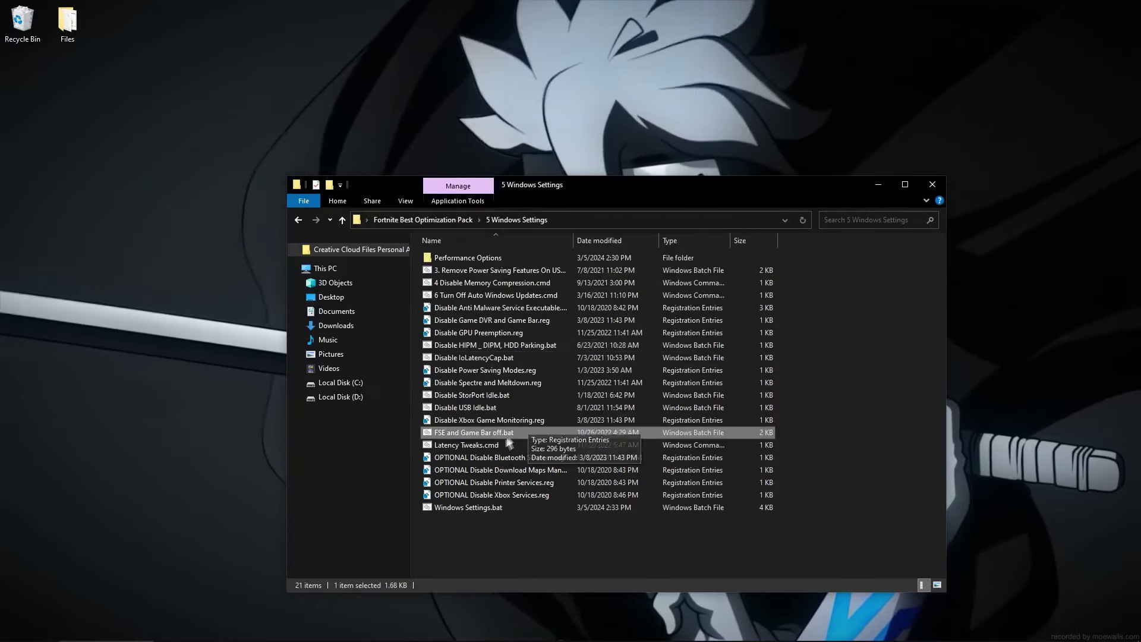
right_click(498, 446)
click(548, 262)
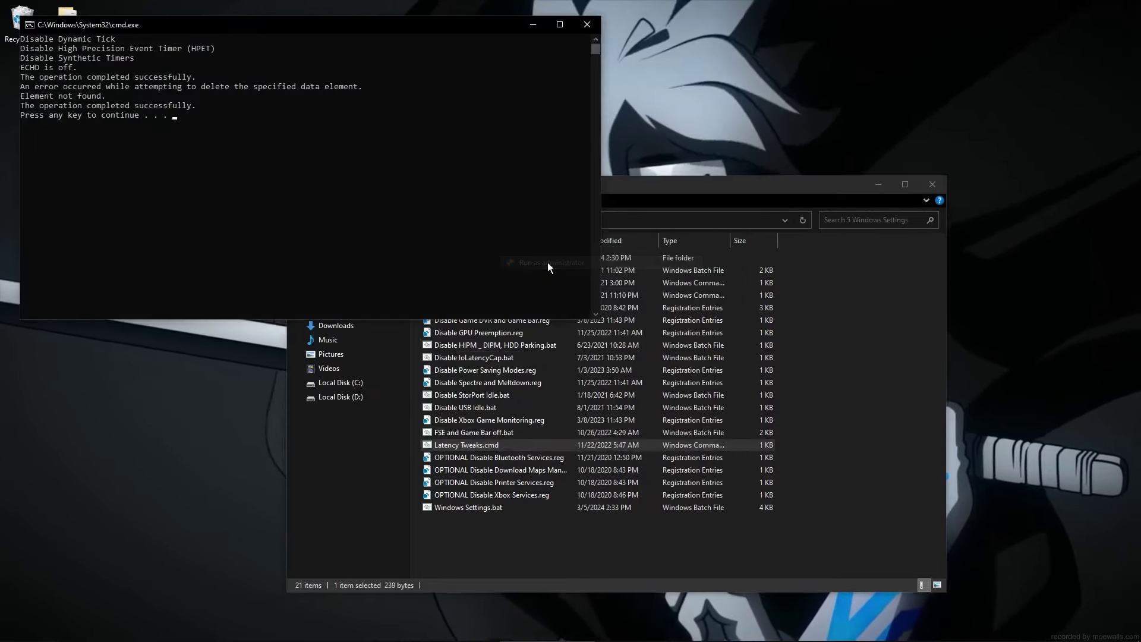
key(Return)
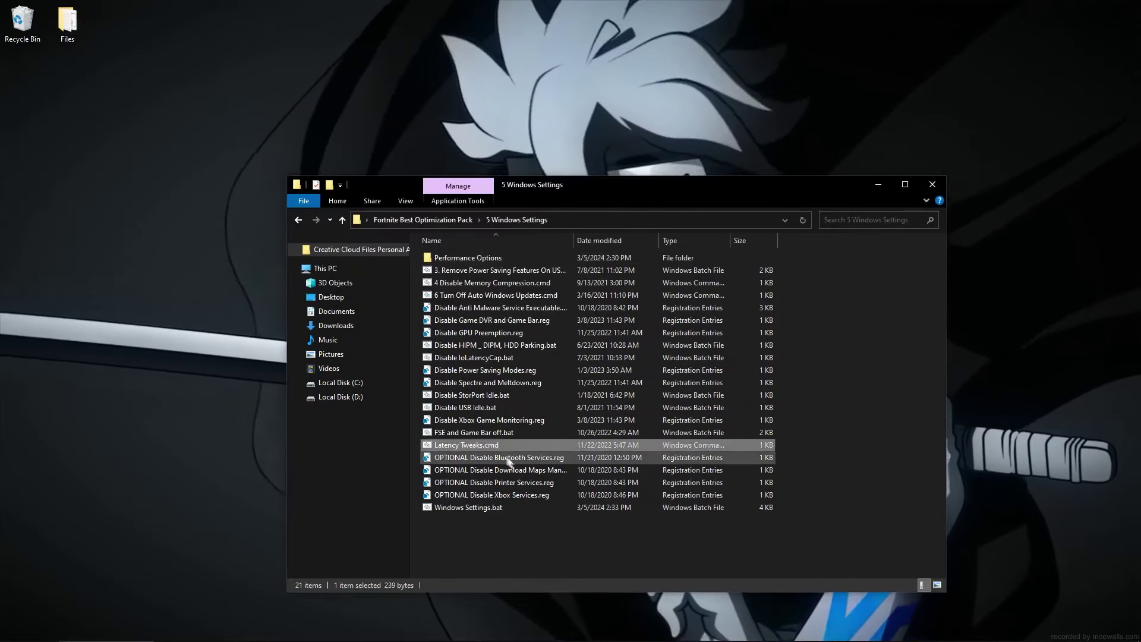
Merge OPTIONAL Disable Xbox Services.reg and OPTIONAL Disable Printer Services.reg into the registry
mouse_move(793, 499)
mouse_down()
mouse_move(760, 498)
mouse_move(713, 454)
mouse_move(793, 485)
mouse_up()
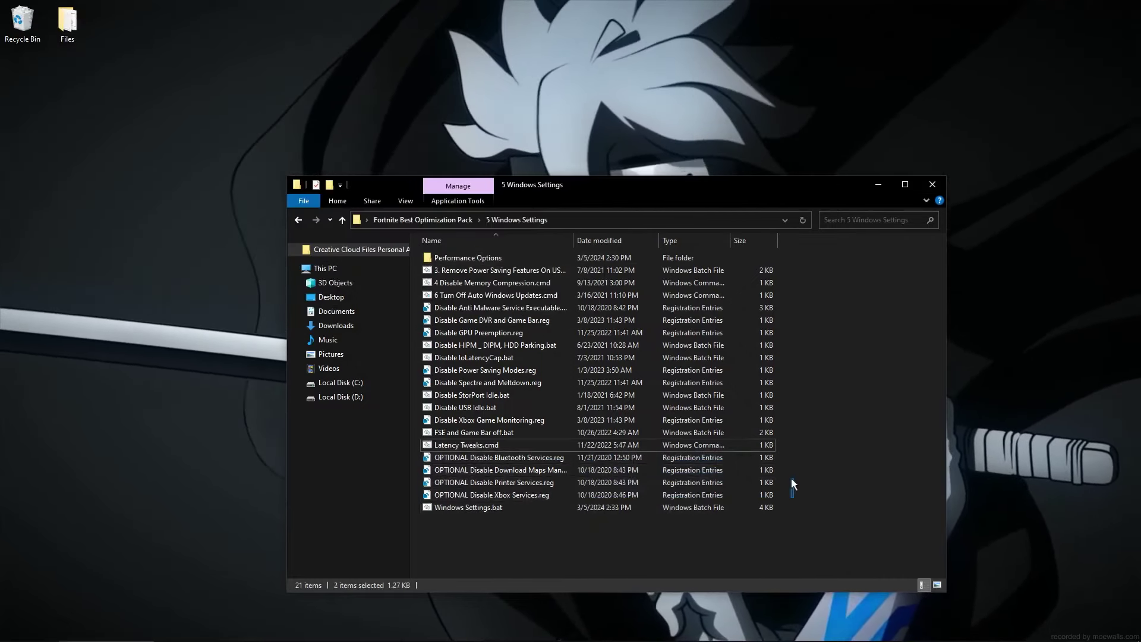
double_click(589, 494)
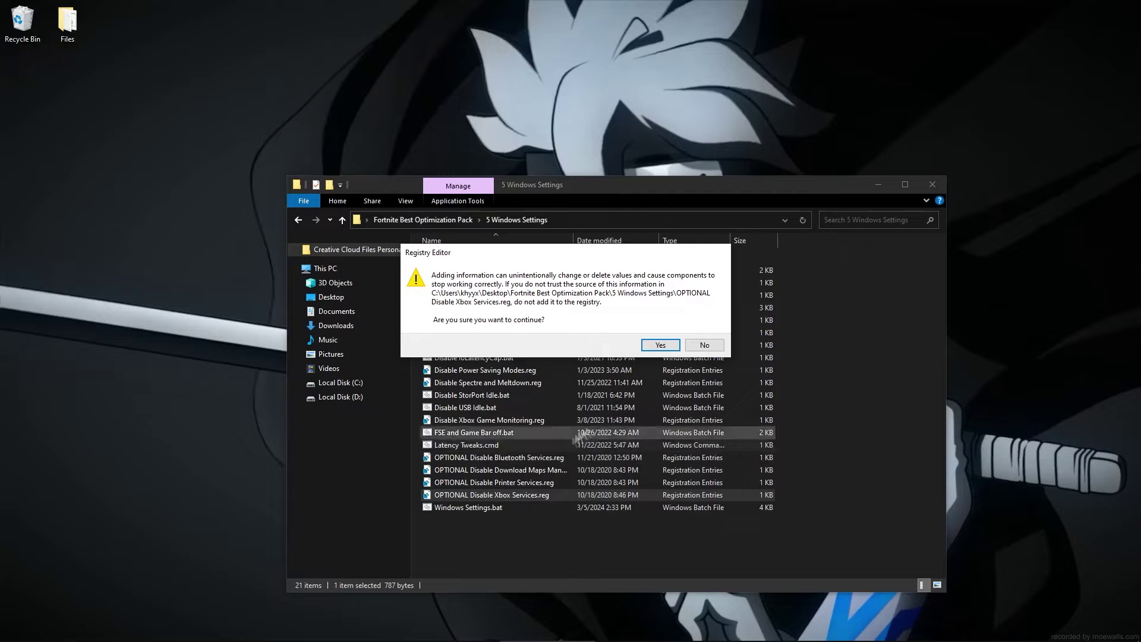
click(665, 345)
click(707, 338)
double_click(536, 482)
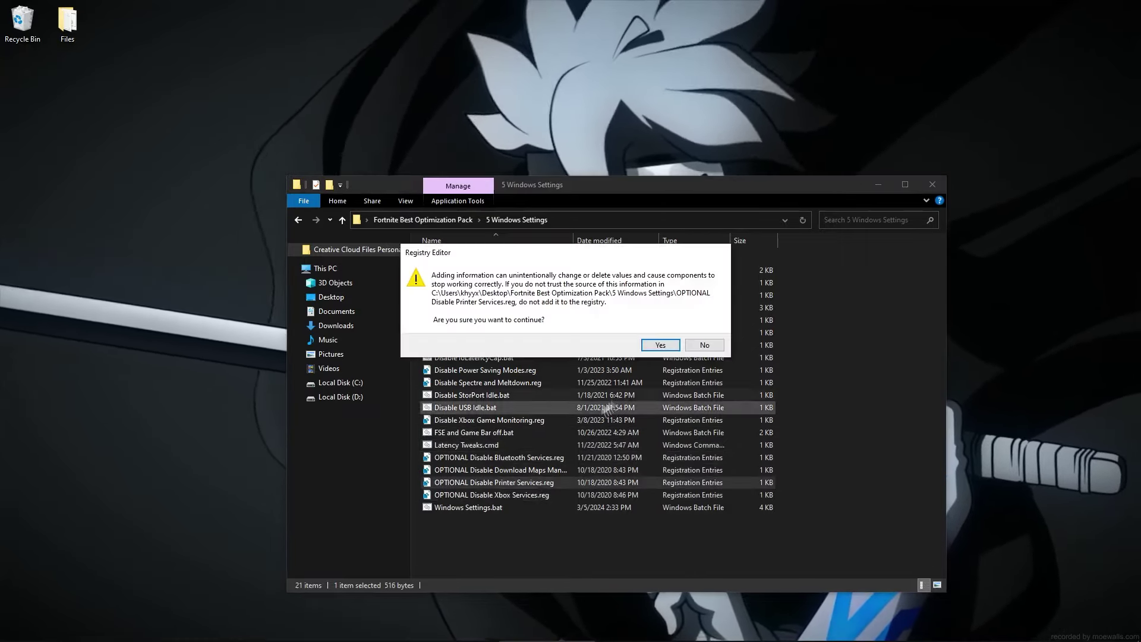
click(665, 344)
click(707, 338)
Merge OPTIONAL Disable Download Maps Manager.reg and OPTIONAL Disable Bluetooth Services.reg into the registry
double_click(542, 469)
click(660, 345)
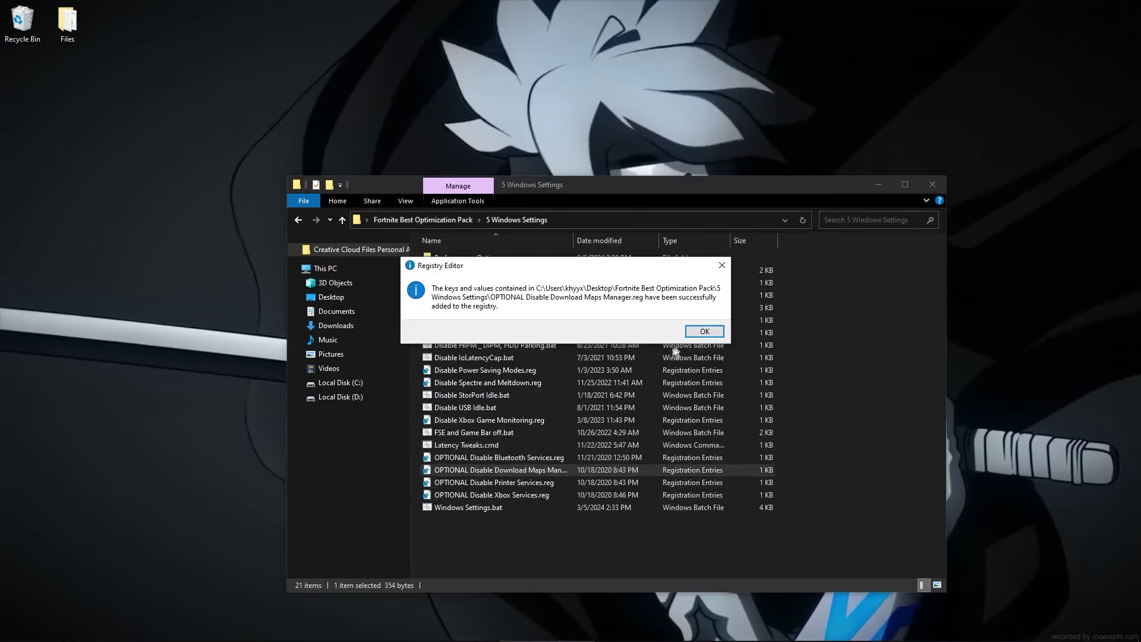
click(708, 336)
double_click(546, 457)
click(659, 343)
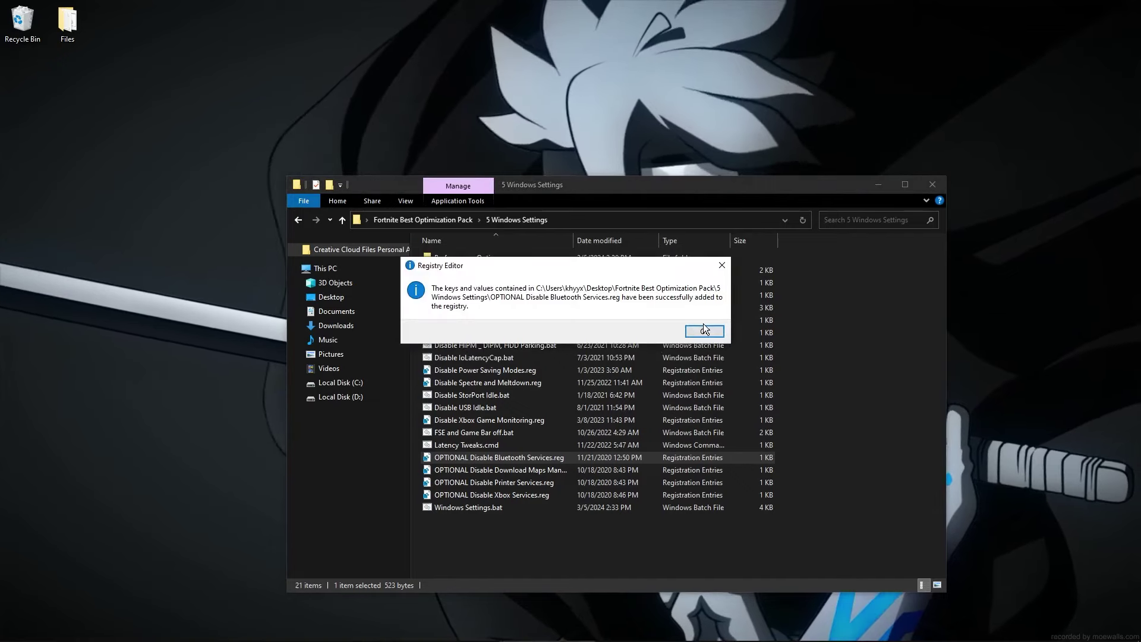
click(707, 336)
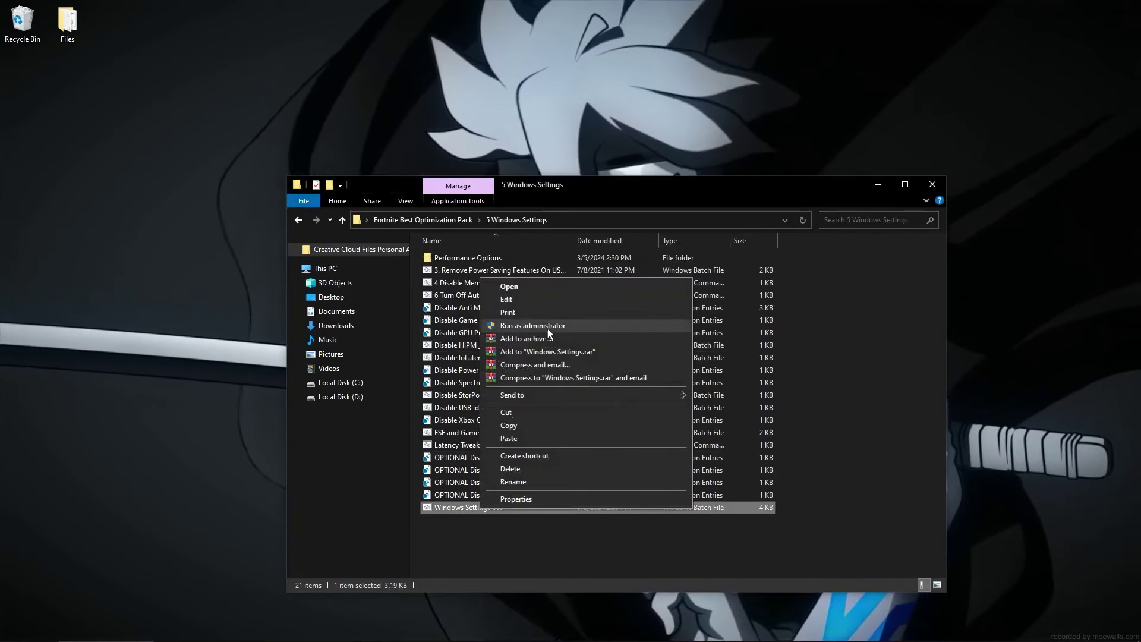
Run Windows Settings.bat as administrator and close its console when it finishes
click(526, 325)
key(Return)
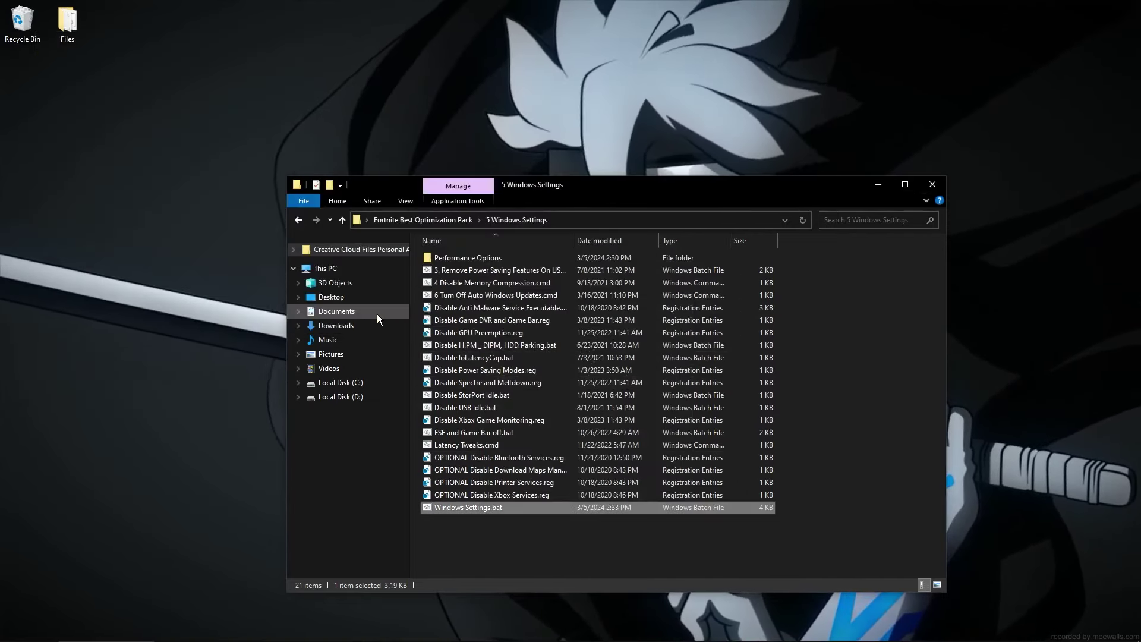
Following Settings 1.png, set the visual effects to Custom with only Show thumbnails instead of icons and Smooth edges of screen fonts enabled
double_click(473, 258)
double_click(516, 265)
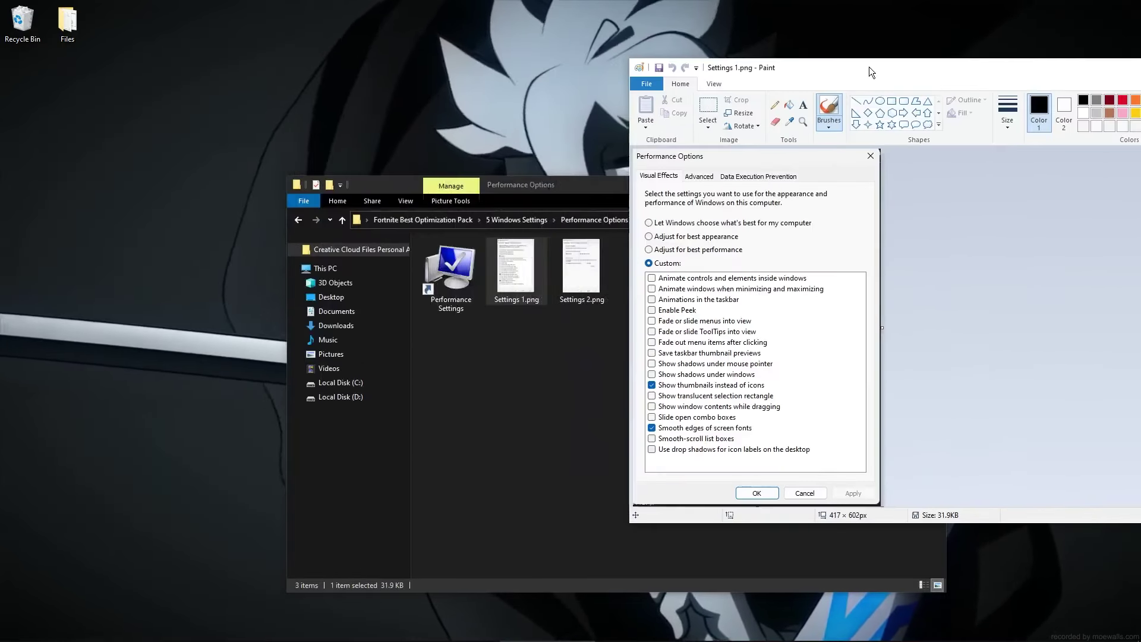
double_click(450, 271)
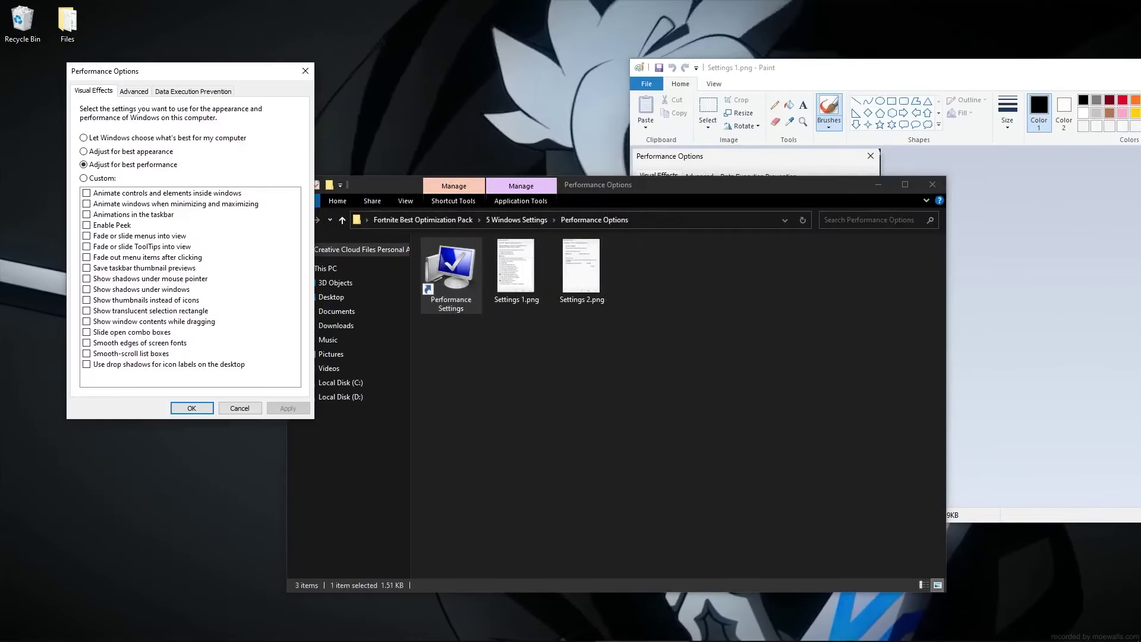
click(858, 94)
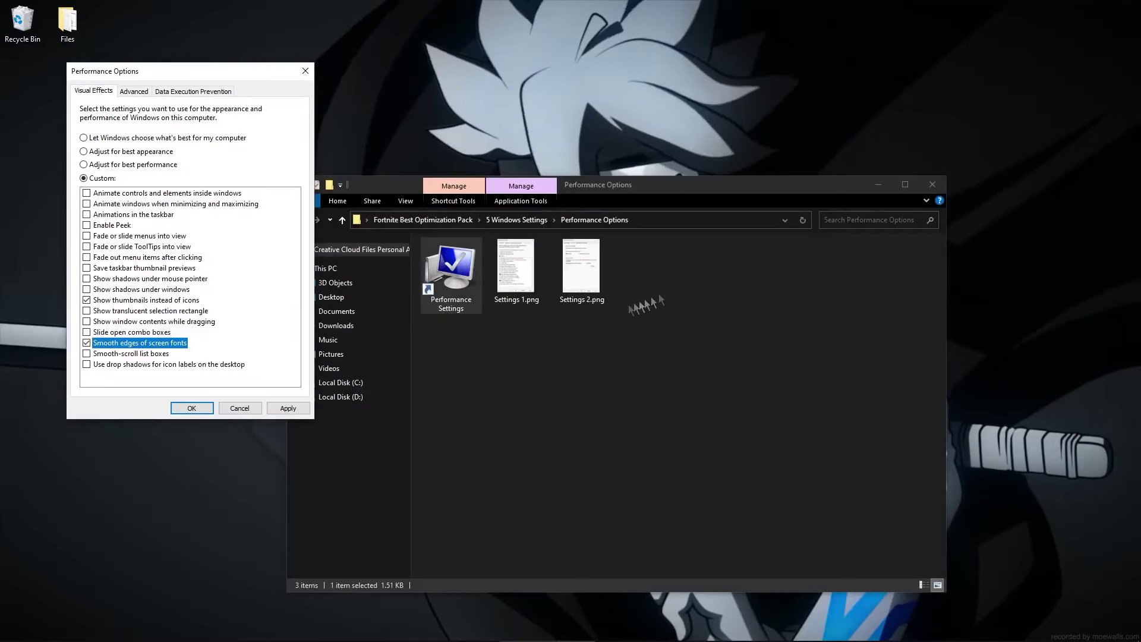
Compare the Advanced performance options with Settings 2.png, including processor scheduling for Programs, and close both windows
double_click(580, 268)
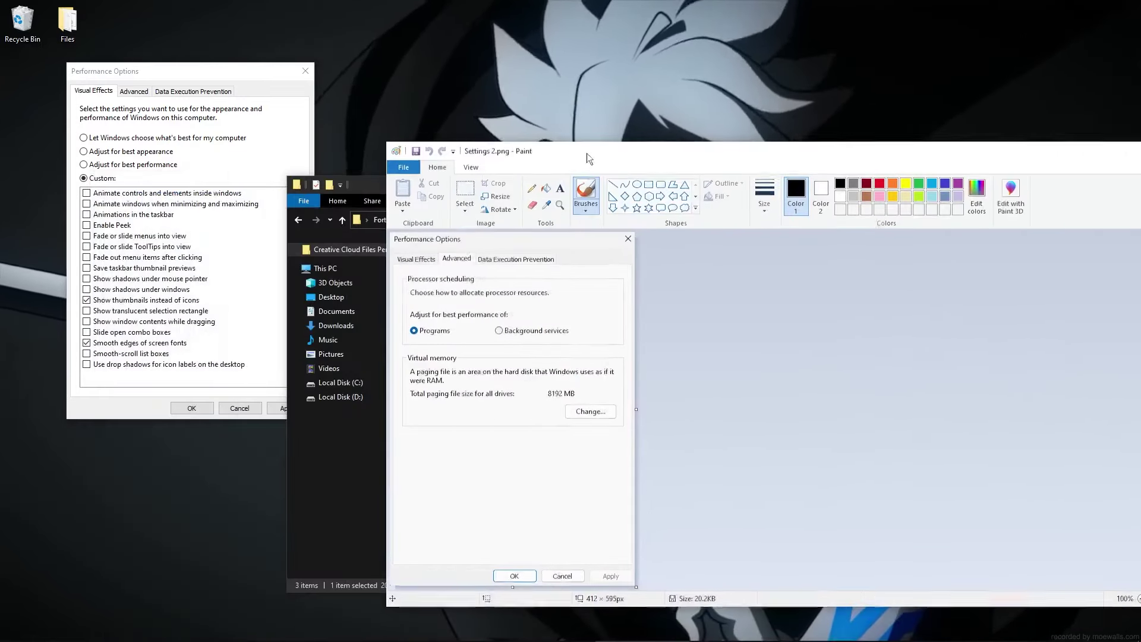
click(133, 91)
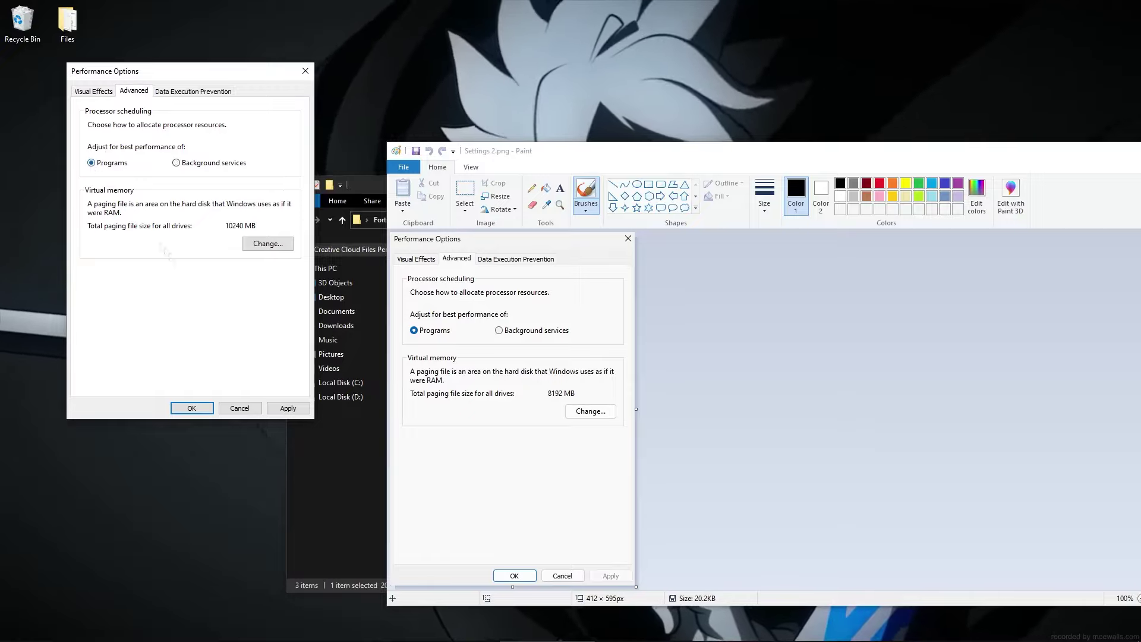
click(305, 71)
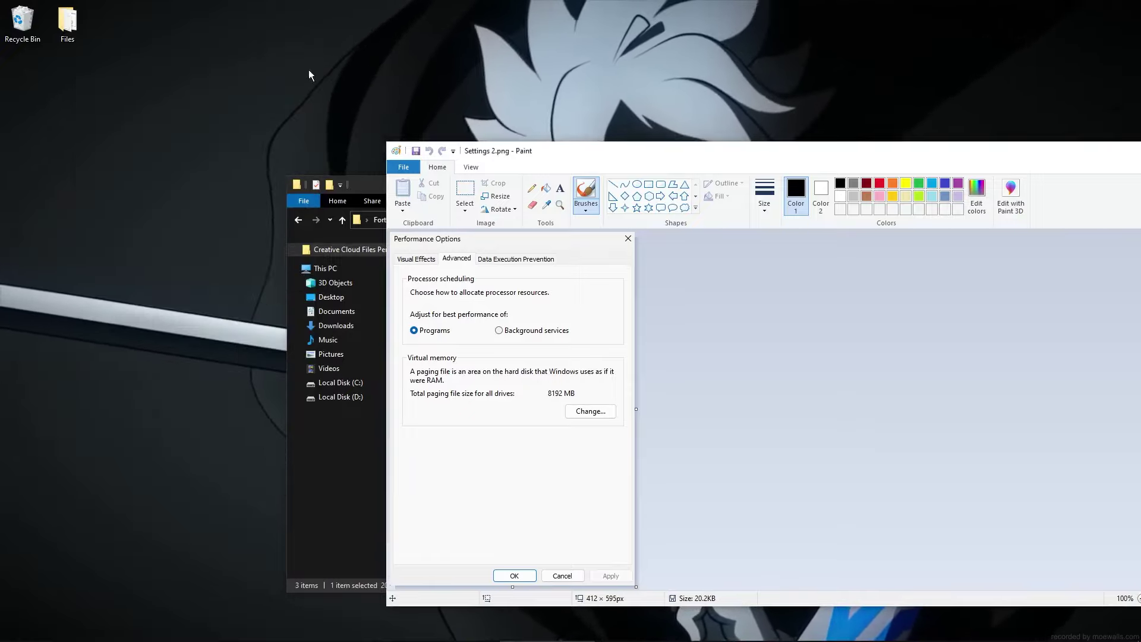
drag(594, 150, 315, 152)
click(948, 155)
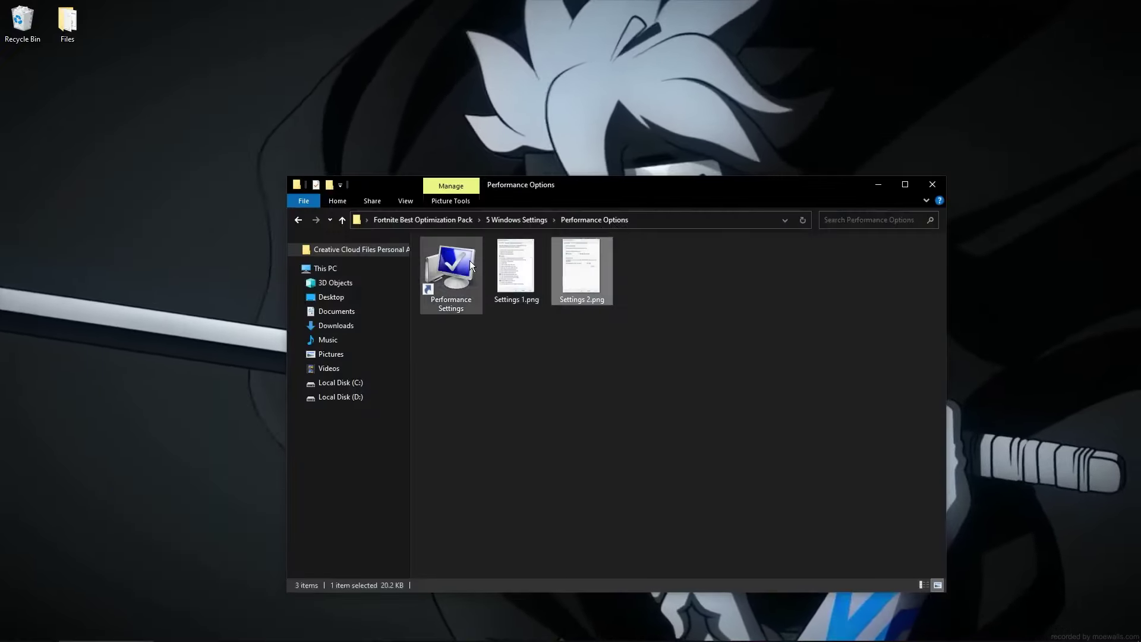
Return to the Fortnite Best Optimization Pack folder and open RAM Tweak inside 6 Registry Tweaks
click(298, 220)
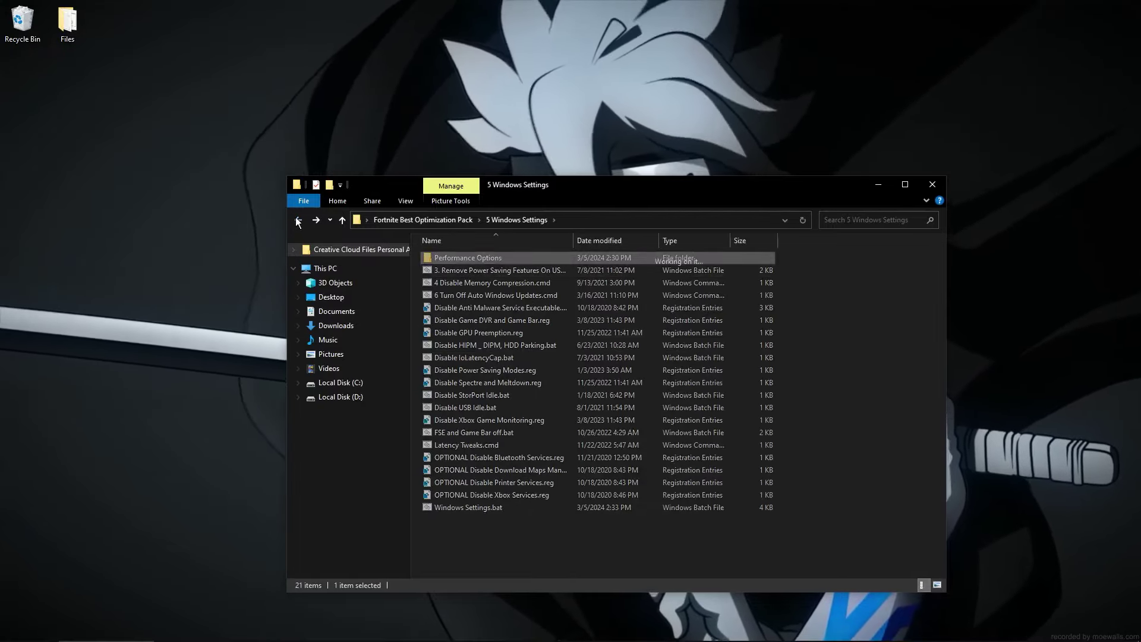
click(299, 219)
double_click(476, 331)
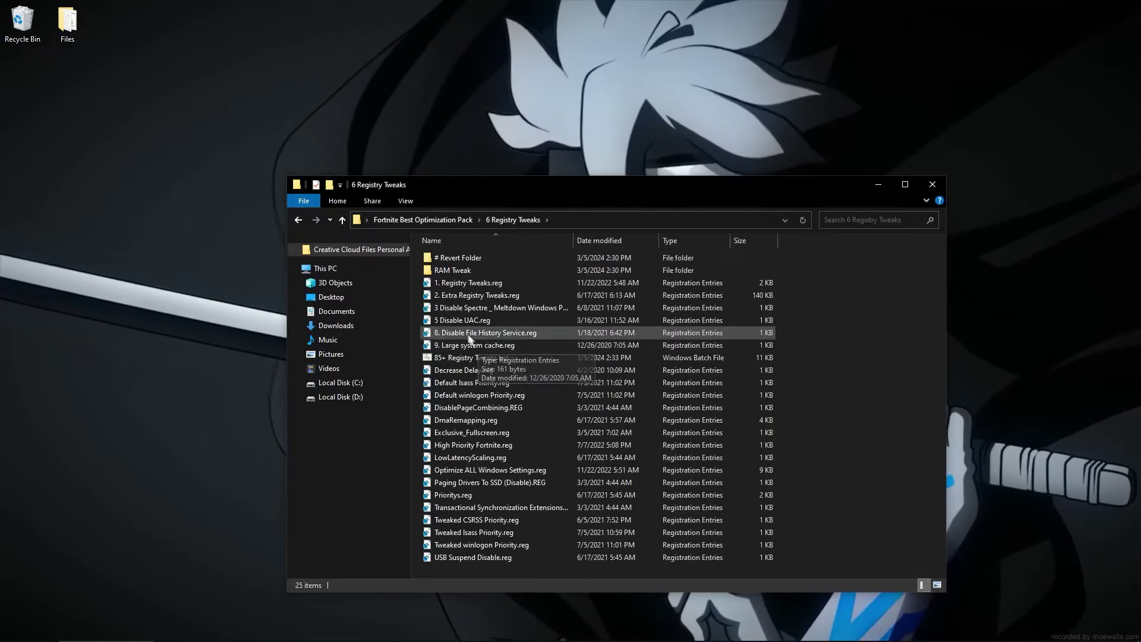
double_click(462, 271)
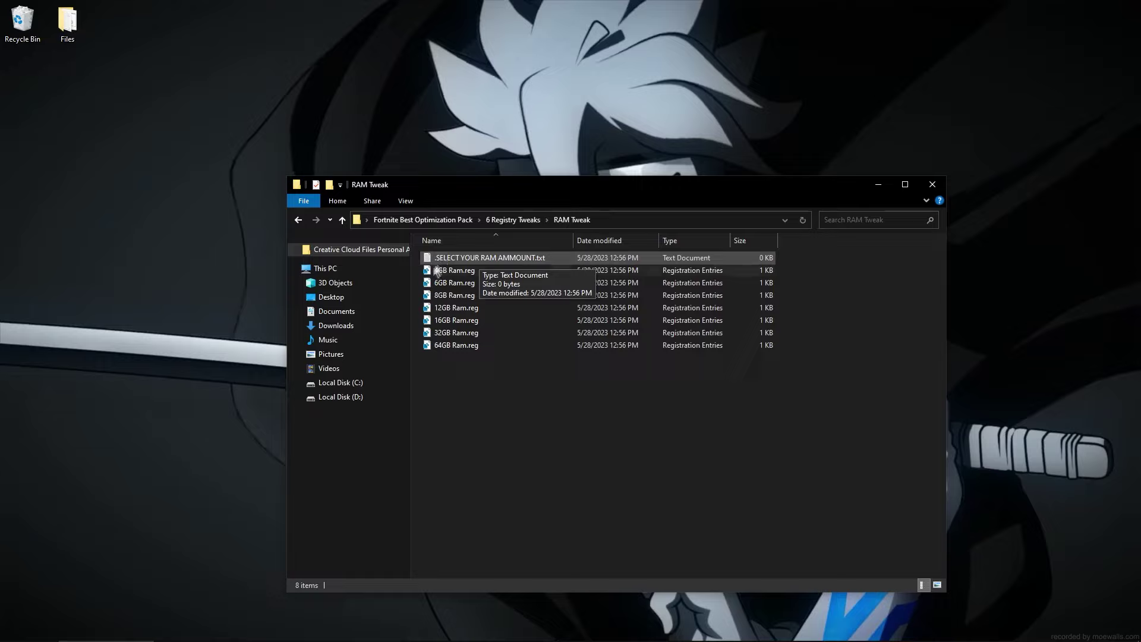
Check the installed memory size in Task Manager's performance view and close Task Manager
right_click(775, 632)
click(809, 586)
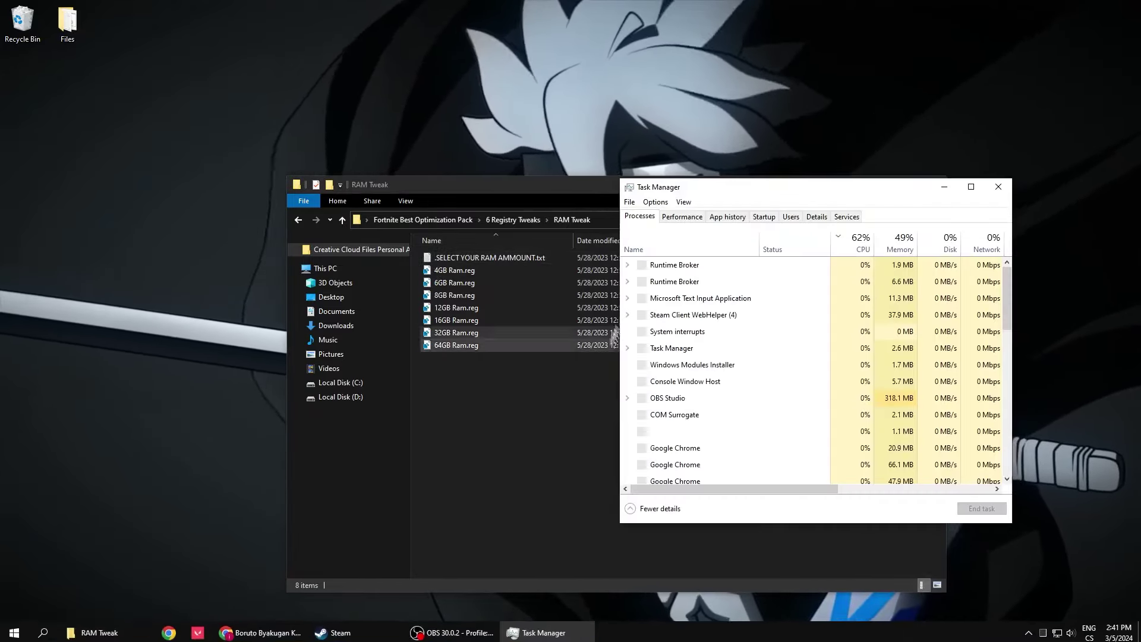
click(681, 217)
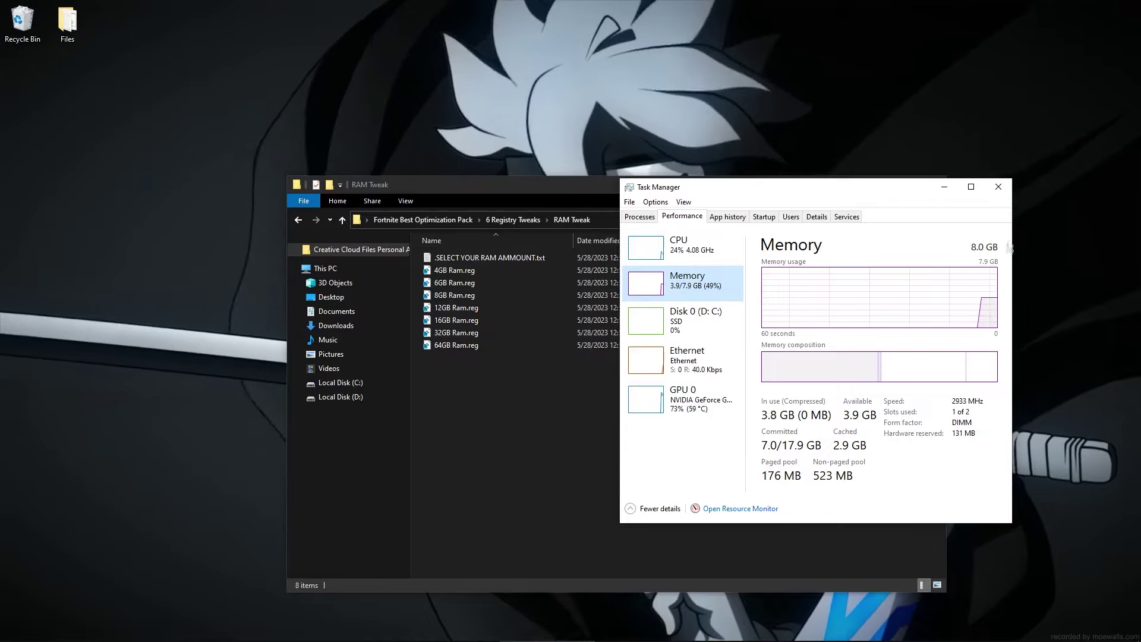
click(1007, 191)
Merge 8GB Ram.reg into the registry
double_click(469, 295)
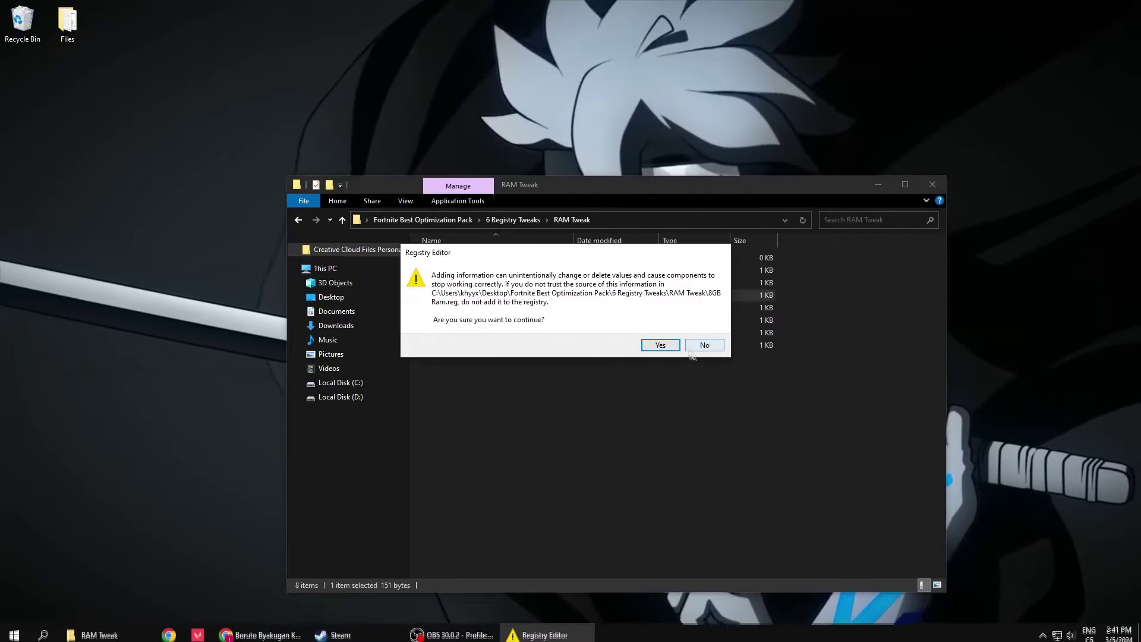
click(658, 341)
click(706, 331)
Return to the 6 Registry Tweaks folder and merge 1. Registry Tweaks.reg and 2. Extra Registry Tweaks.reg into the registry
click(298, 220)
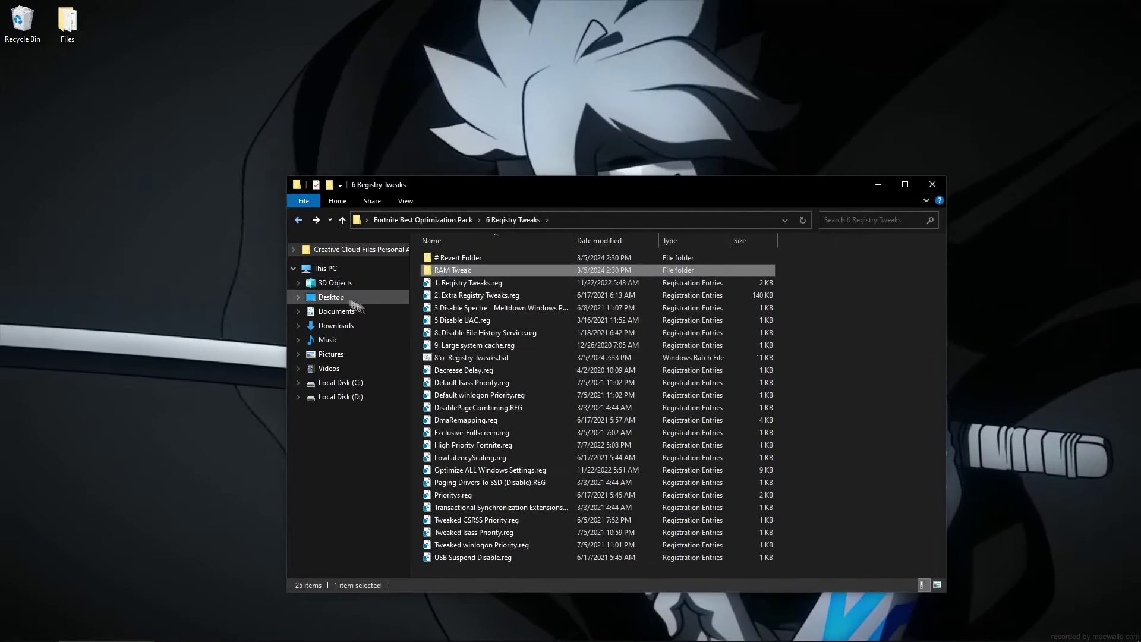
double_click(466, 287)
click(661, 346)
click(705, 331)
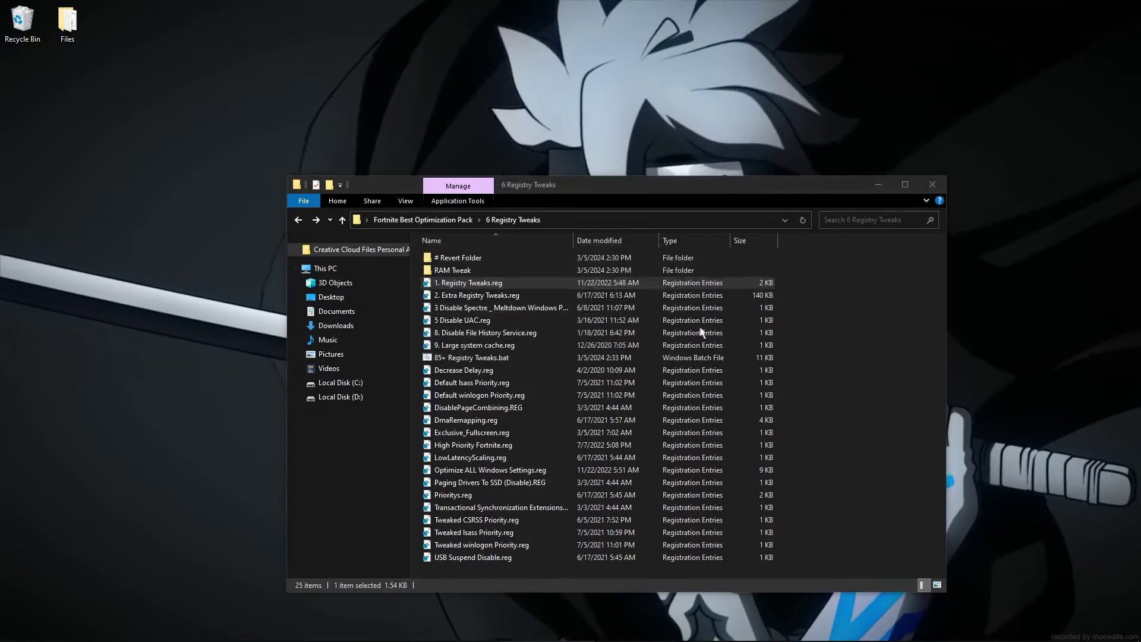
double_click(472, 293)
click(661, 345)
click(704, 332)
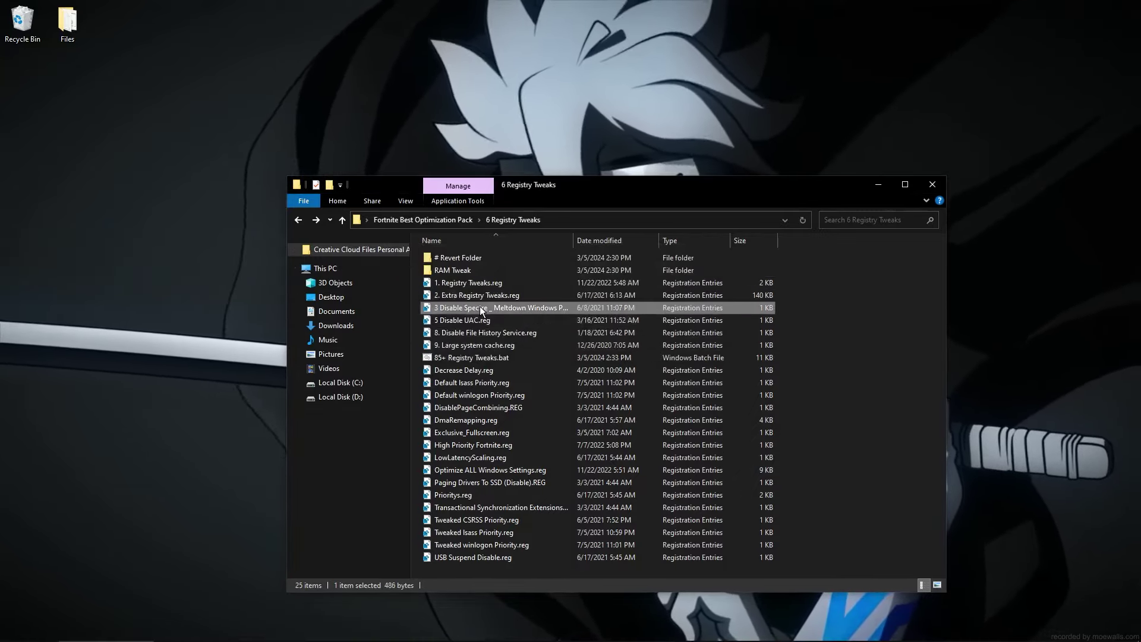
Merge the 3 Disable Spectre _ Meltdown registry file and 5 Disable UAC.reg into the registry
double_click(480, 307)
click(657, 416)
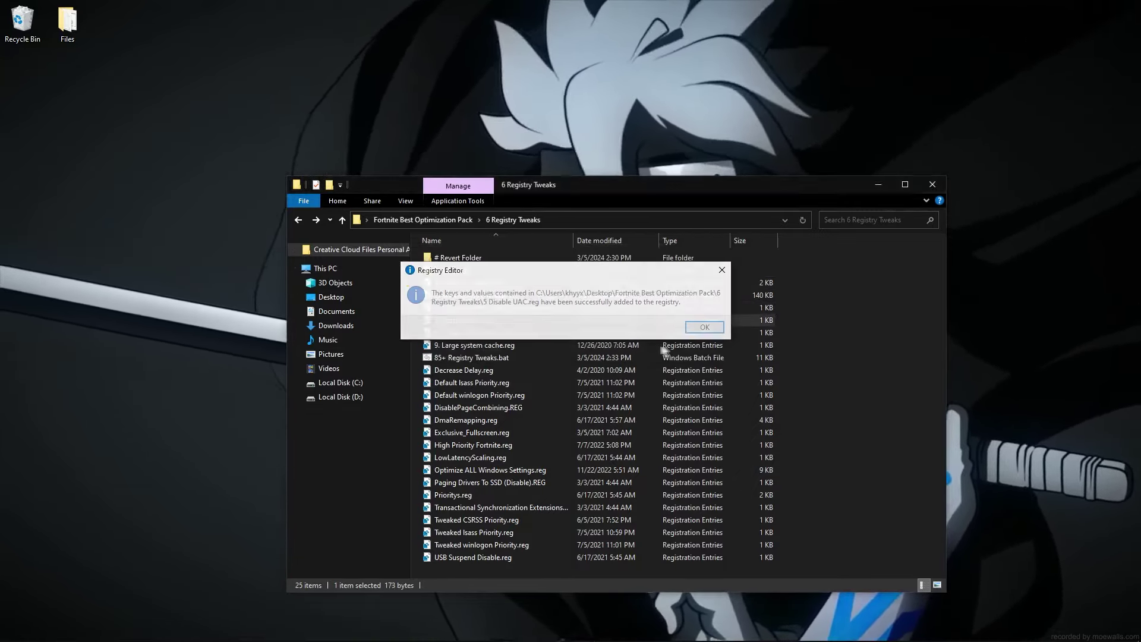
click(704, 395)
Merge 8. Disable File History Service.reg and 9. Large system cache.reg into the registry
double_click(485, 333)
click(658, 415)
click(704, 331)
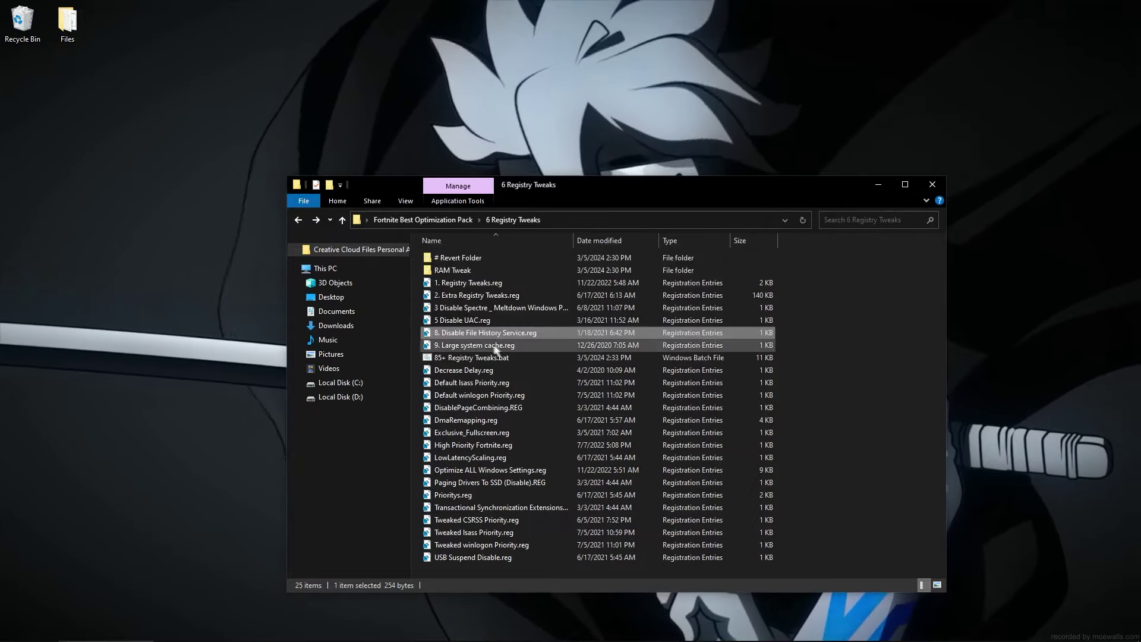
double_click(475, 345)
click(657, 342)
click(713, 333)
Run 85+ Registry Tweaks.bat as administrator and exit its console once it completes
click(479, 357)
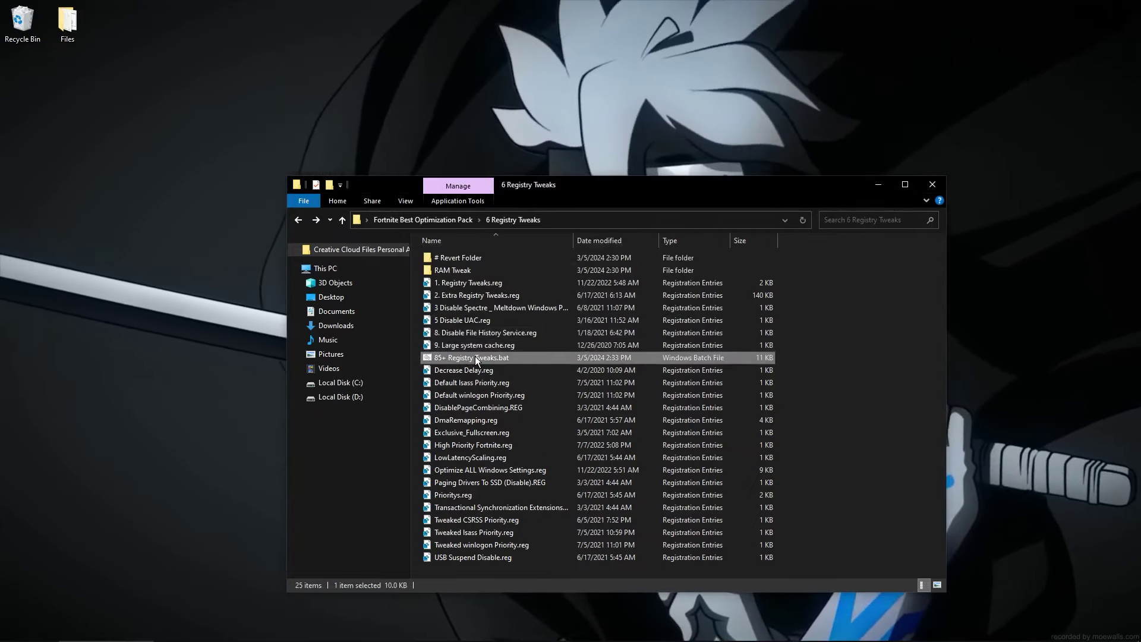
right_click(479, 357)
click(525, 405)
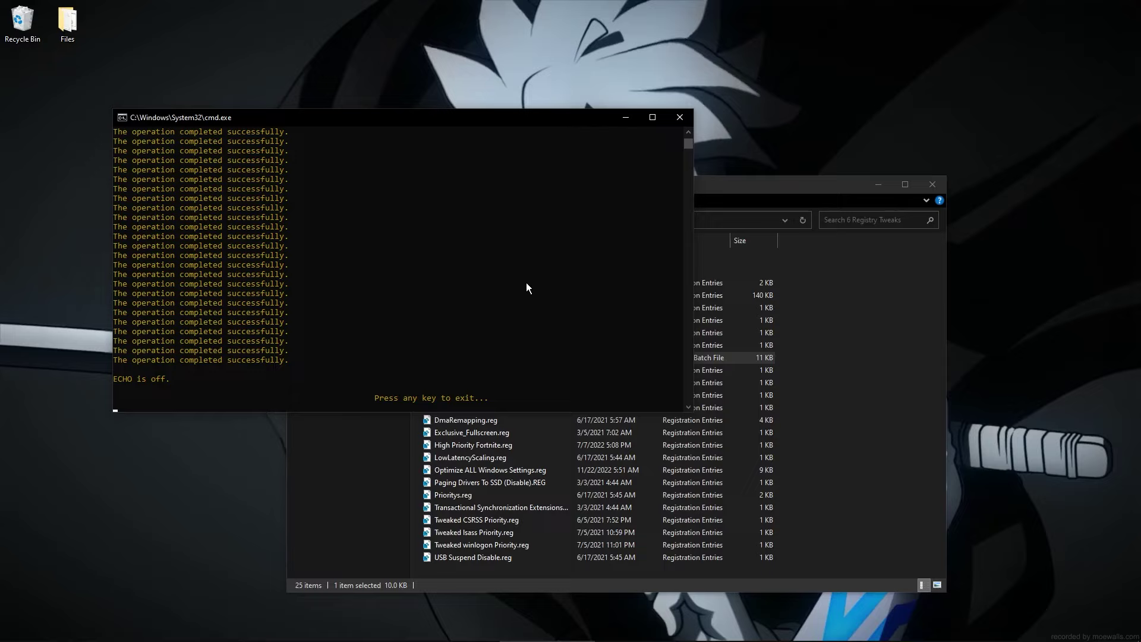
key(Return)
Merge Decrease Delay.reg and Default lsass Priority.reg into the registry
click(468, 370)
double_click(468, 371)
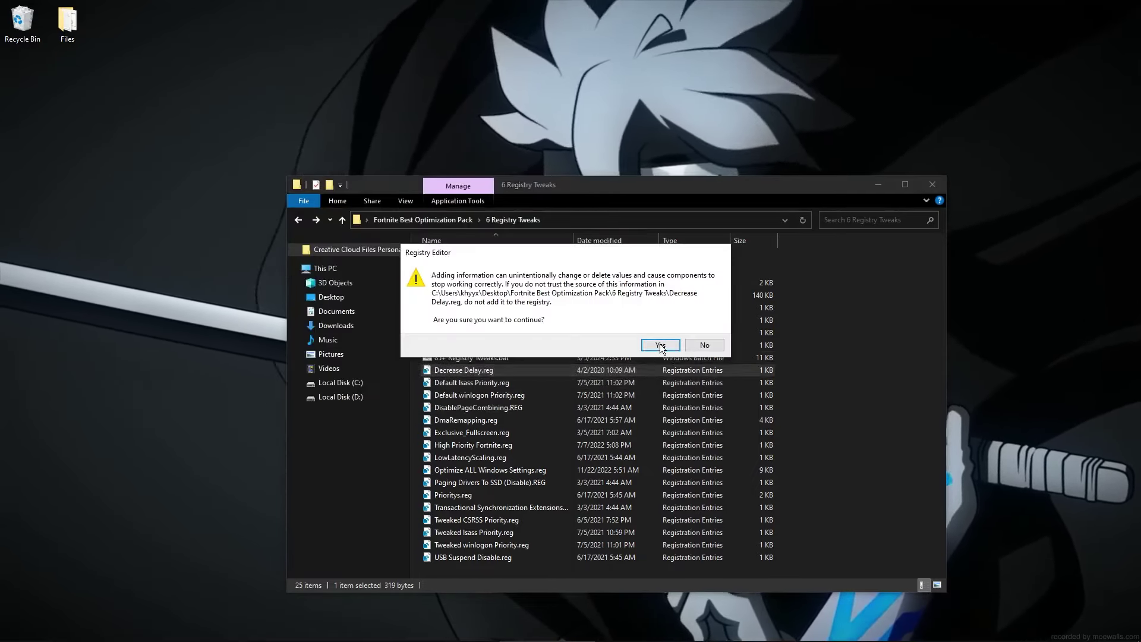
click(660, 345)
click(708, 331)
double_click(470, 383)
click(660, 344)
click(707, 332)
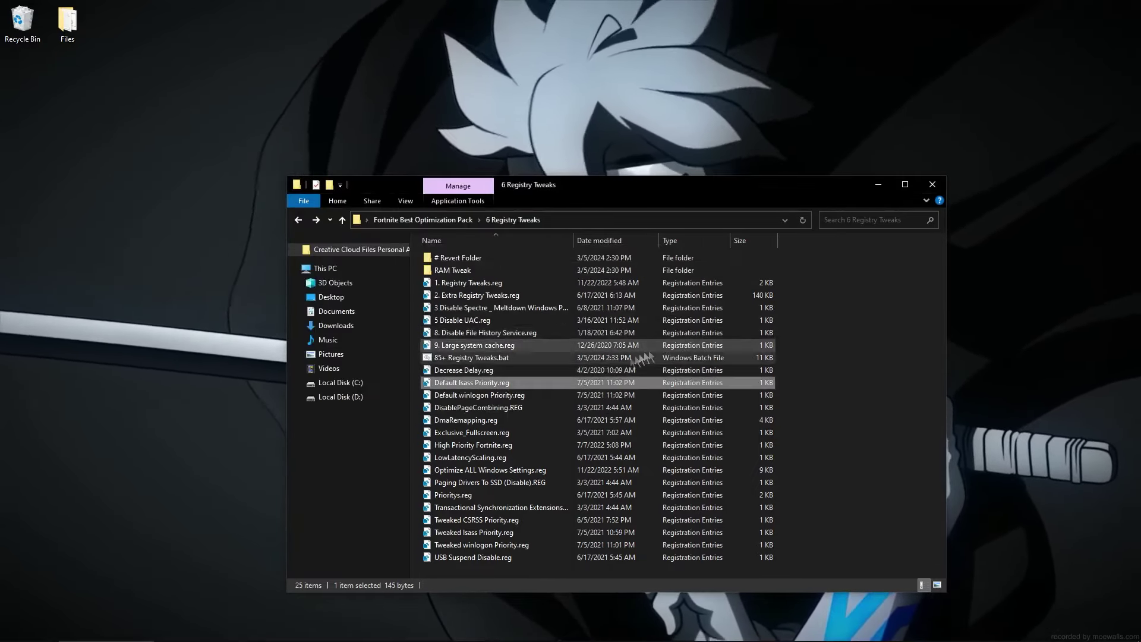
Merge Default winlogon Priority.reg and DisablePageCombining.REG into the registry
double_click(479, 395)
click(729, 343)
click(769, 326)
double_click(520, 410)
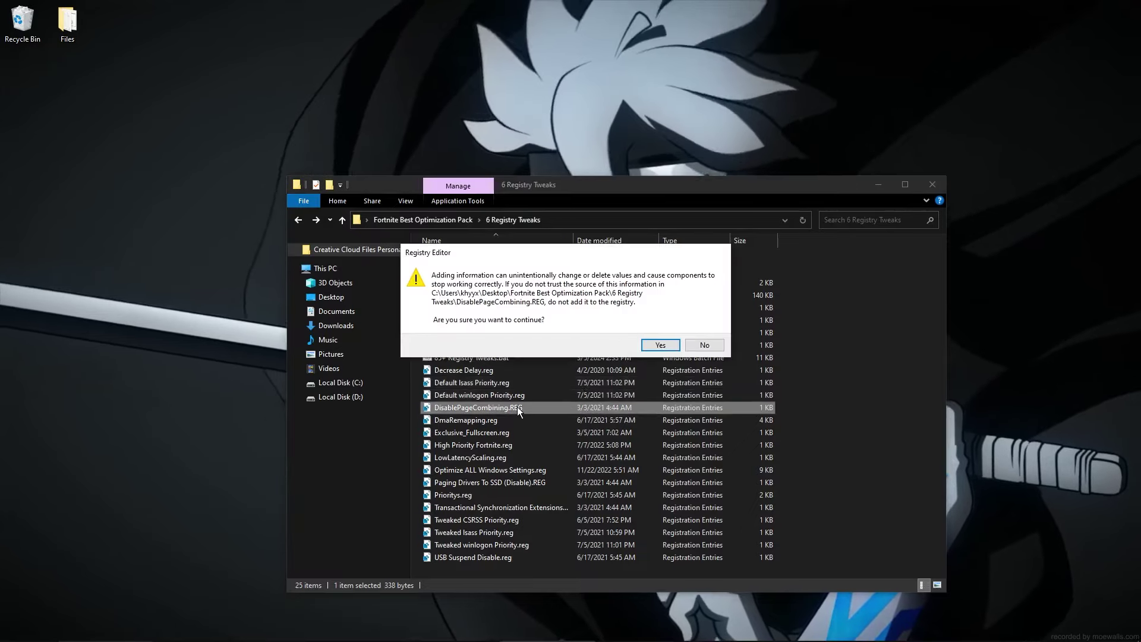
click(660, 345)
click(773, 326)
Merge DmaRemapping.reg and Exclusive_Fullscreen.reg into the registry
double_click(523, 420)
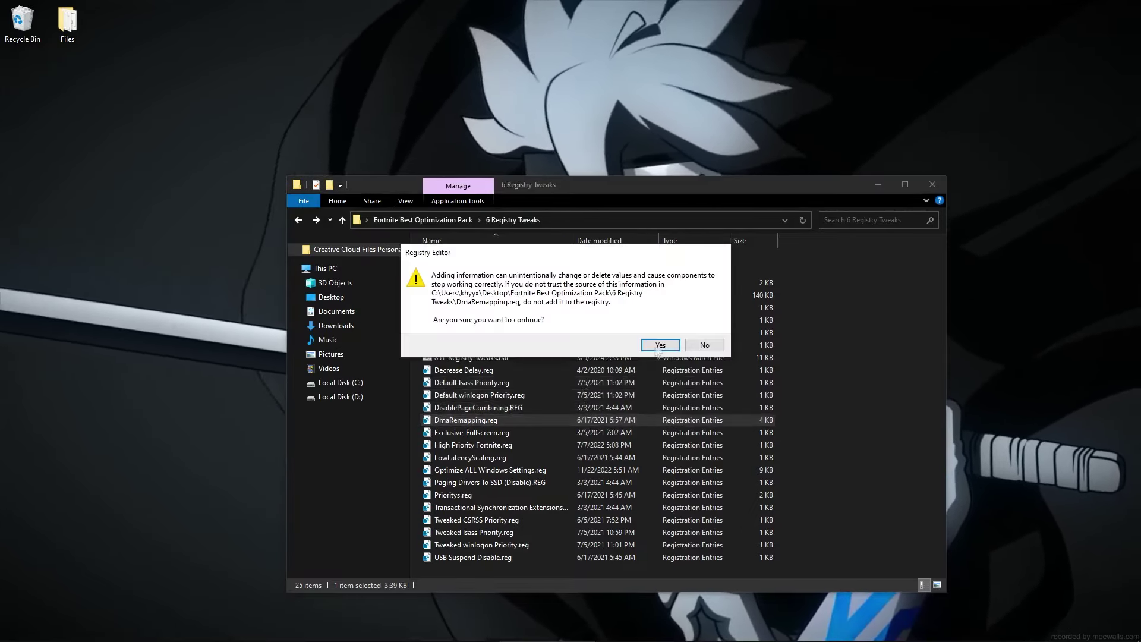
click(660, 345)
double_click(511, 432)
click(660, 345)
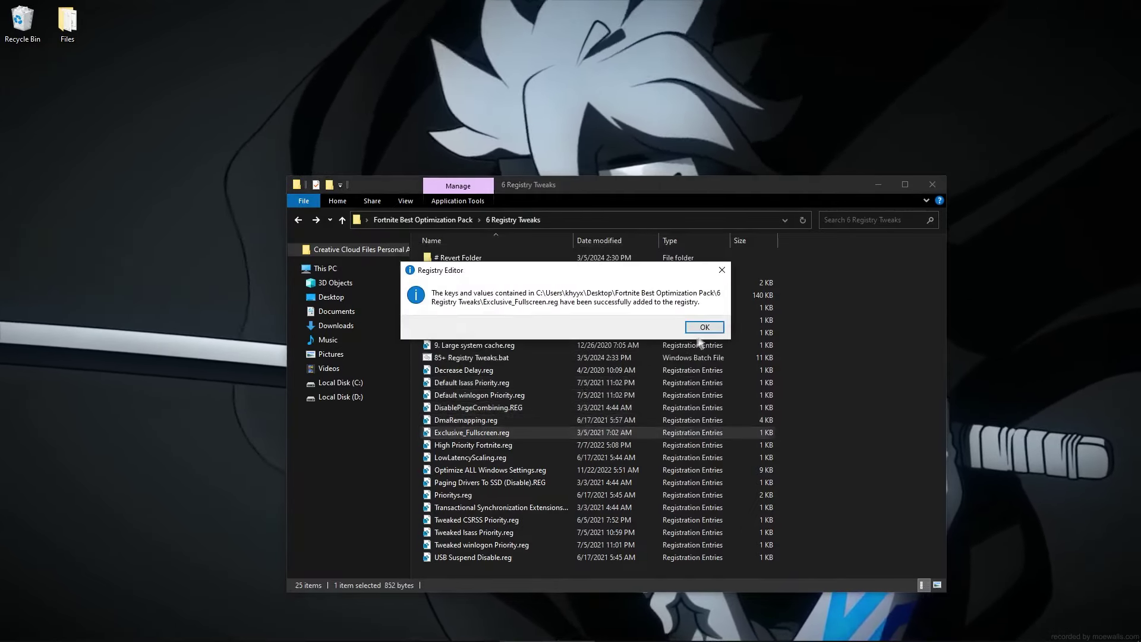
click(772, 327)
Merge High Priority Fortnite.reg and LowLatencyScaling.reg into the registry
double_click(535, 444)
click(658, 342)
click(768, 327)
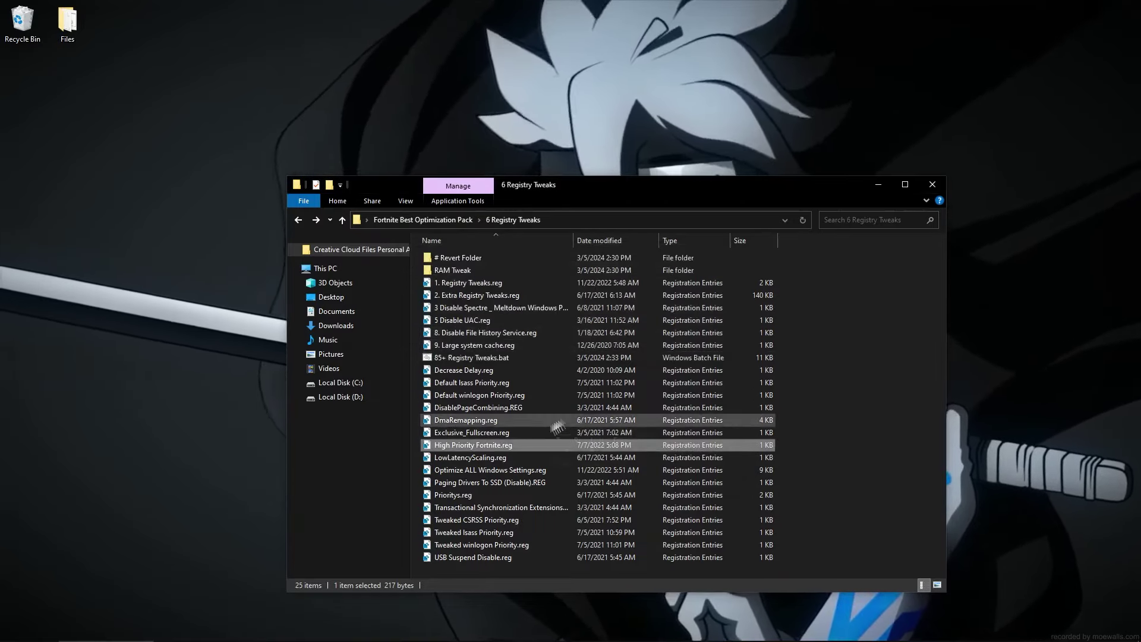
click(504, 458)
double_click(504, 458)
click(657, 344)
click(772, 326)
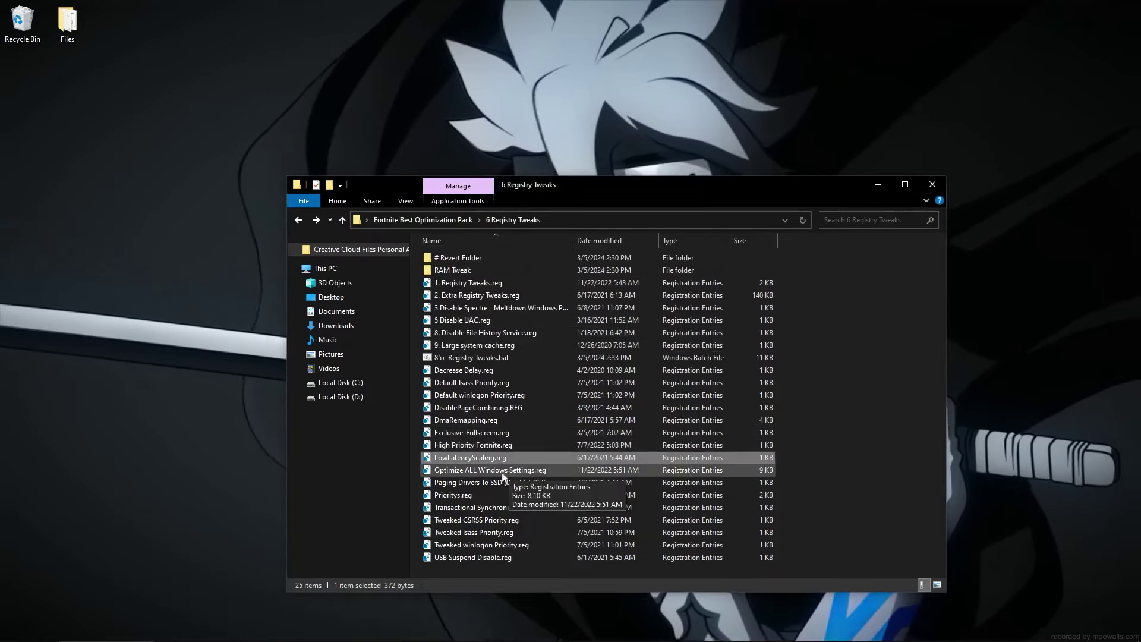
Merge Optimize ALL Windows Settings.reg into the registry
double_click(508, 470)
click(660, 345)
click(704, 326)
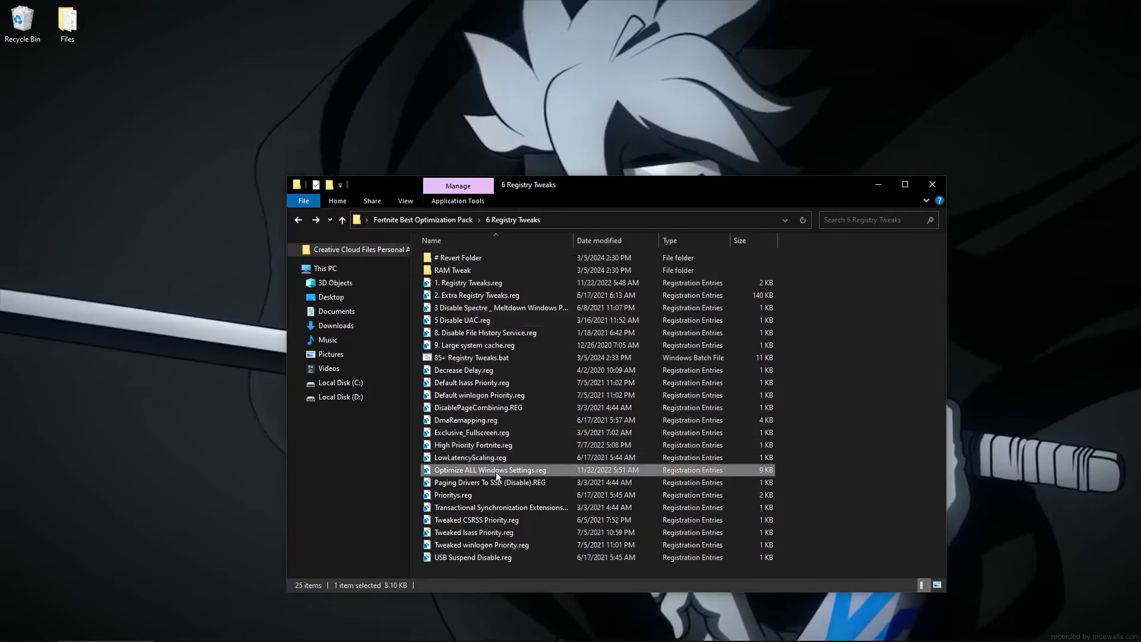
Merge Paging Drivers To SSD (Disable).REG and Prioritys.reg into the registry
click(498, 482)
double_click(498, 483)
click(659, 344)
click(704, 326)
click(499, 495)
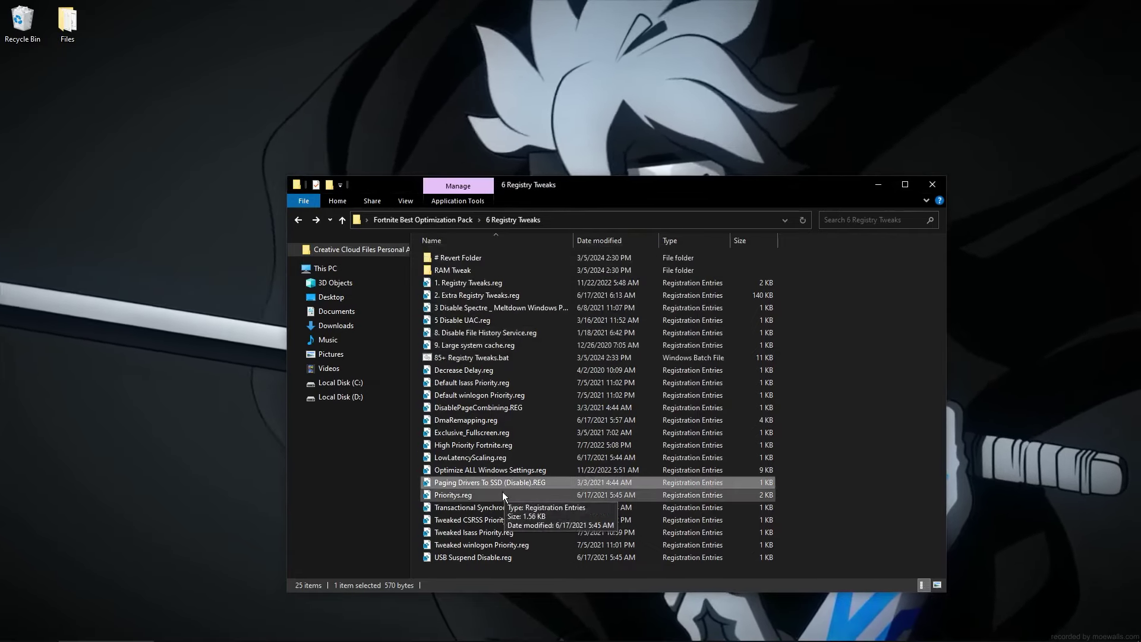
double_click(499, 495)
click(660, 345)
click(705, 326)
Merge Transactional Synchronization Extensions.reg and Tweaked CSRSS Priority.reg into the registry
click(499, 507)
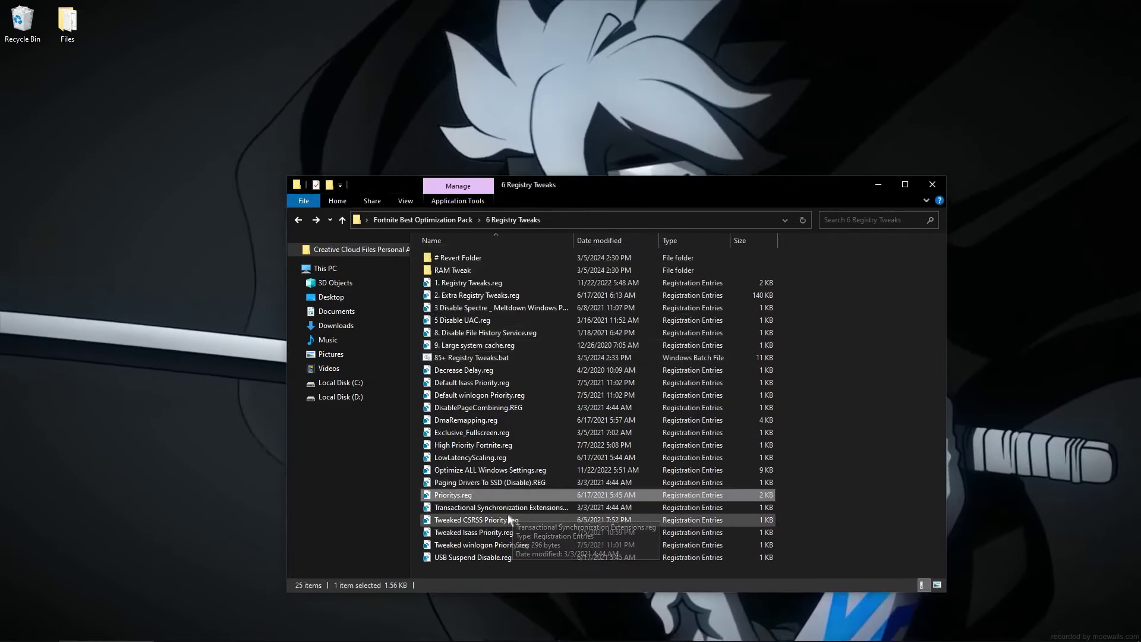
double_click(499, 507)
click(660, 345)
click(704, 326)
click(500, 519)
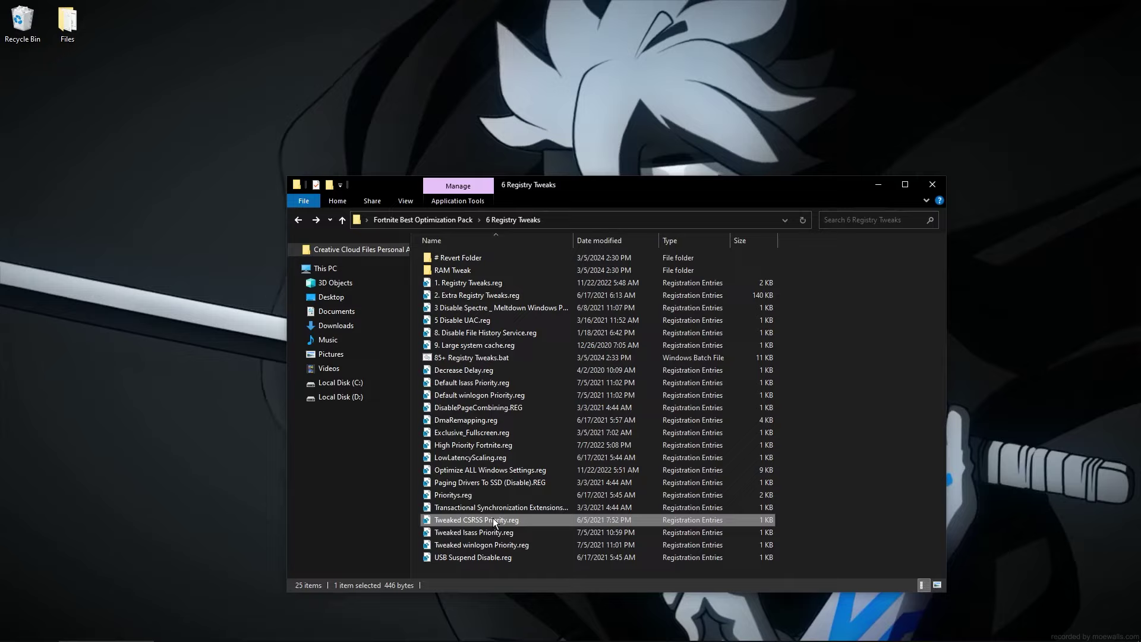
double_click(499, 519)
click(659, 344)
click(704, 326)
Merge Tweaked lsass Priority.reg and Tweaked winlogon Priority.reg into the registry
double_click(499, 532)
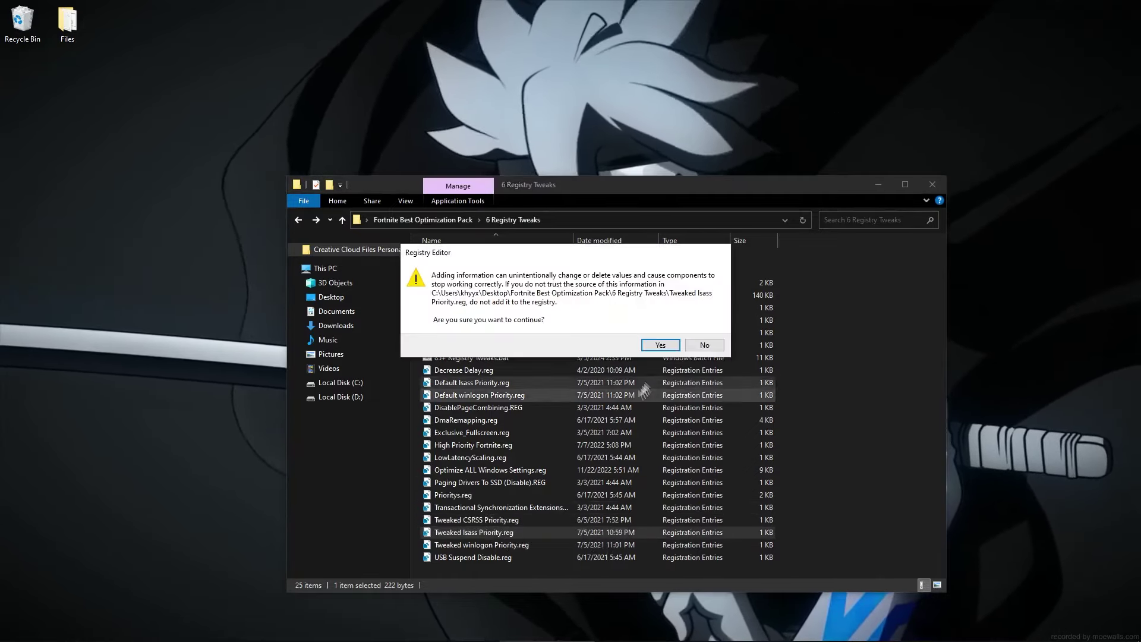
click(659, 345)
click(704, 326)
double_click(514, 545)
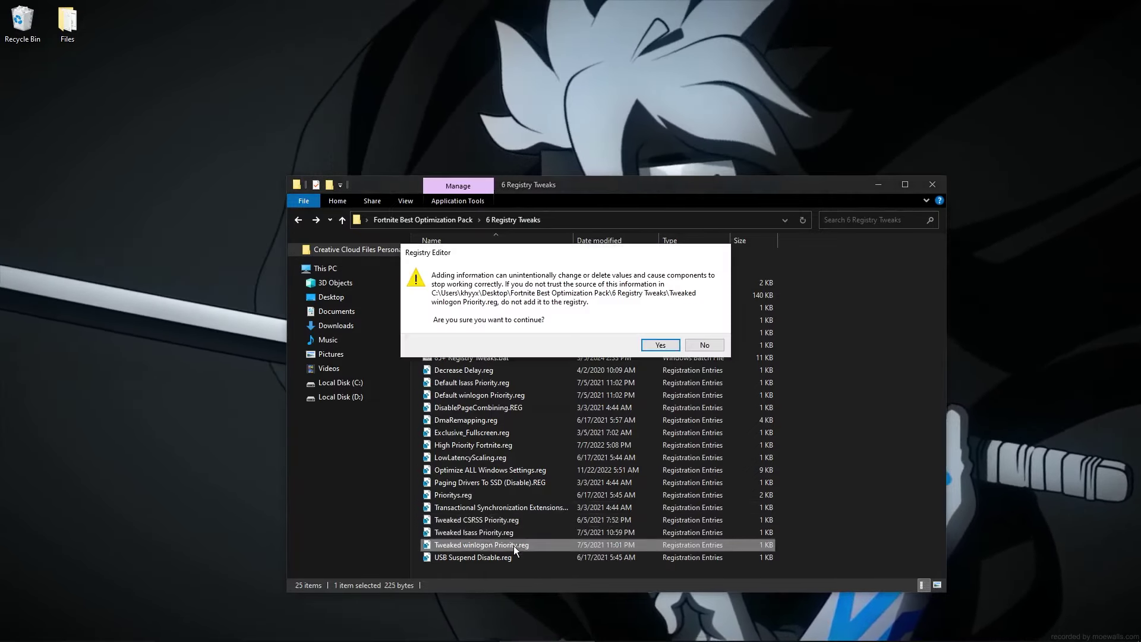
click(660, 345)
click(705, 326)
Merge USB Suspend Disable.reg, the last file in the 6 Registry Tweaks folder, into the registry
click(469, 557)
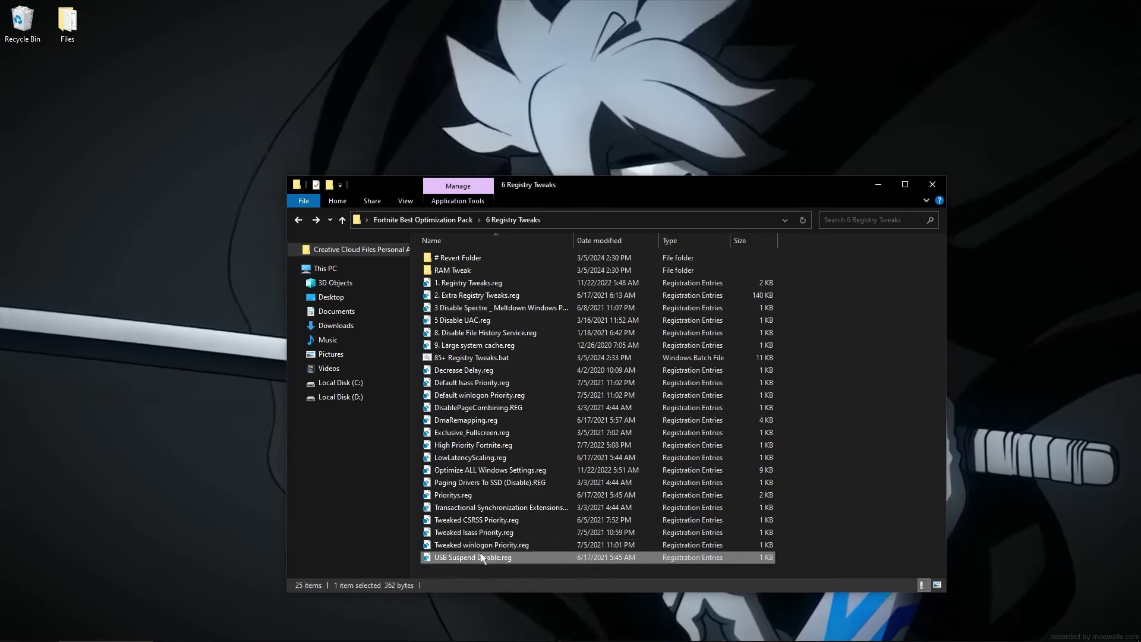
click(469, 557)
double_click(462, 557)
key(Return)
double_click(469, 557)
click(659, 345)
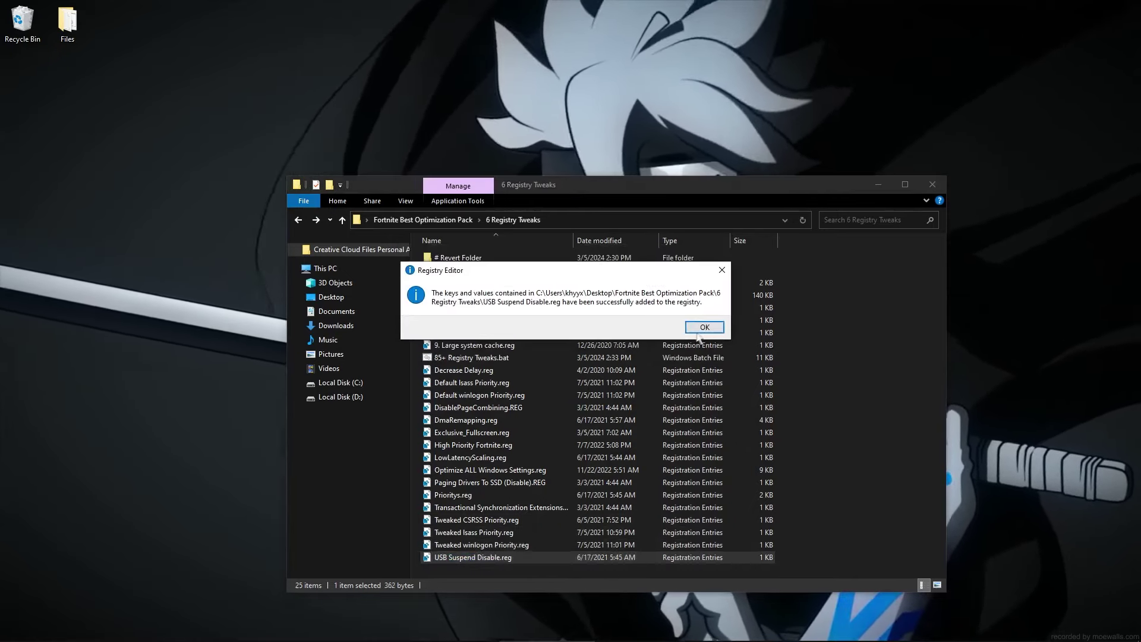
click(704, 332)
Run Change KeyboardDataQueueSize.bat as administrator from the 1 Registry folder of 7 Mouse and Keyboard Optimization, and close the Registry Editor it opens
key(alt+Up)
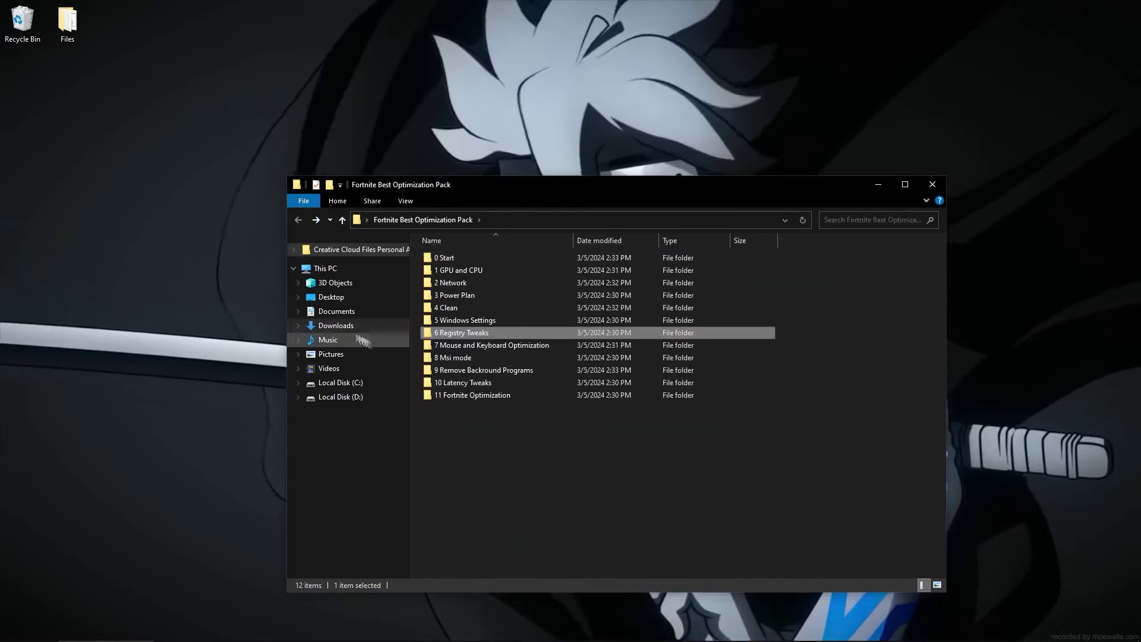
click(458, 346)
double_click(458, 347)
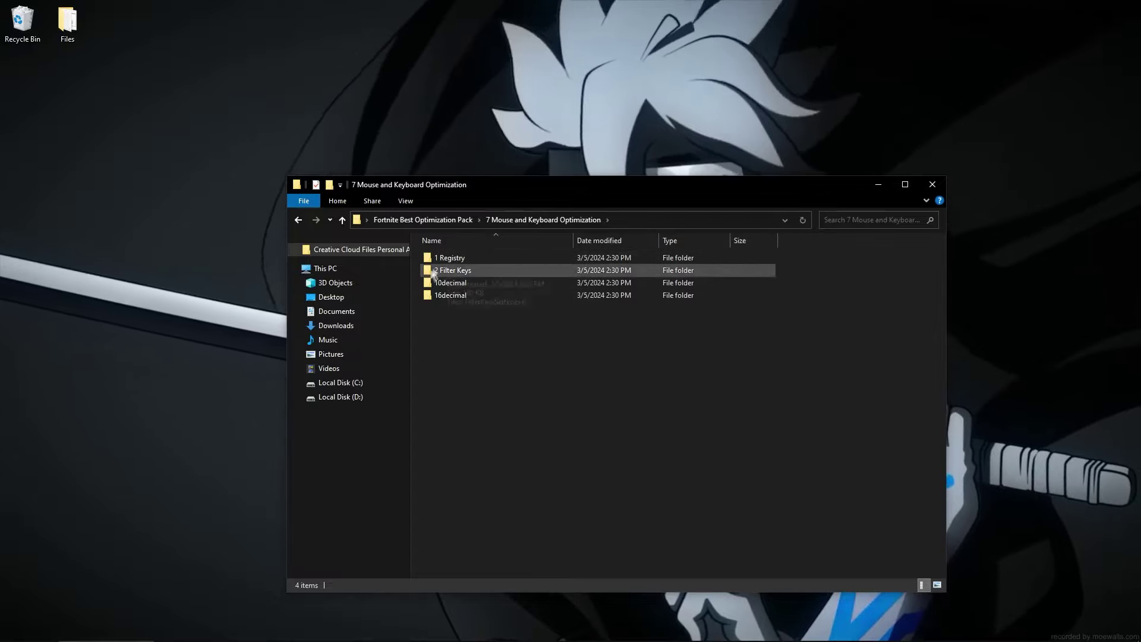
double_click(451, 260)
right_click(480, 261)
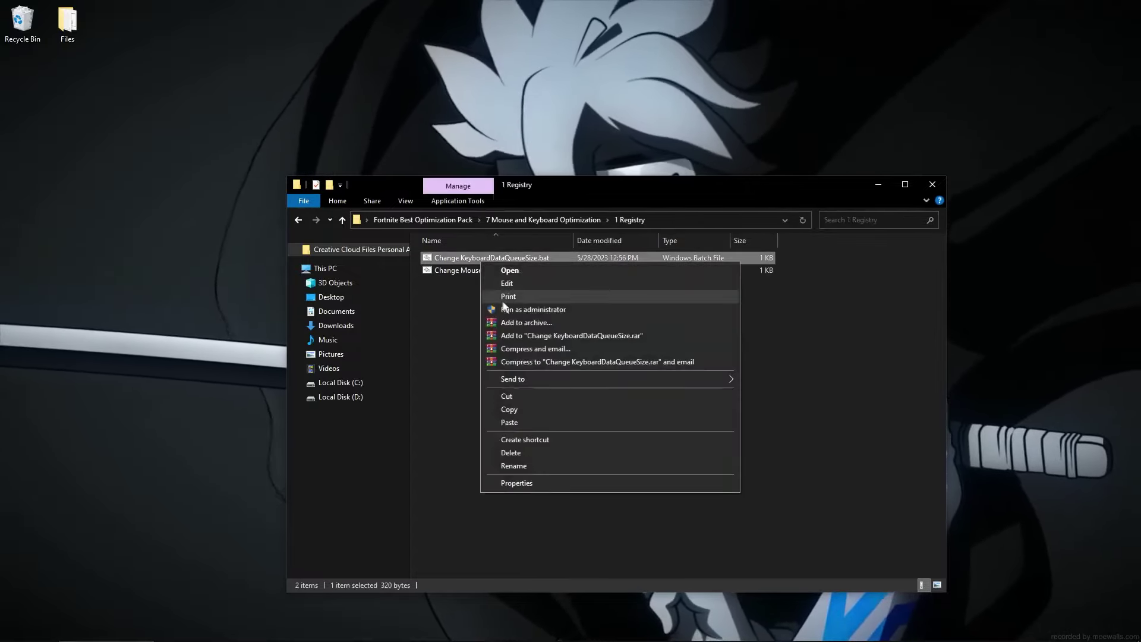
click(512, 305)
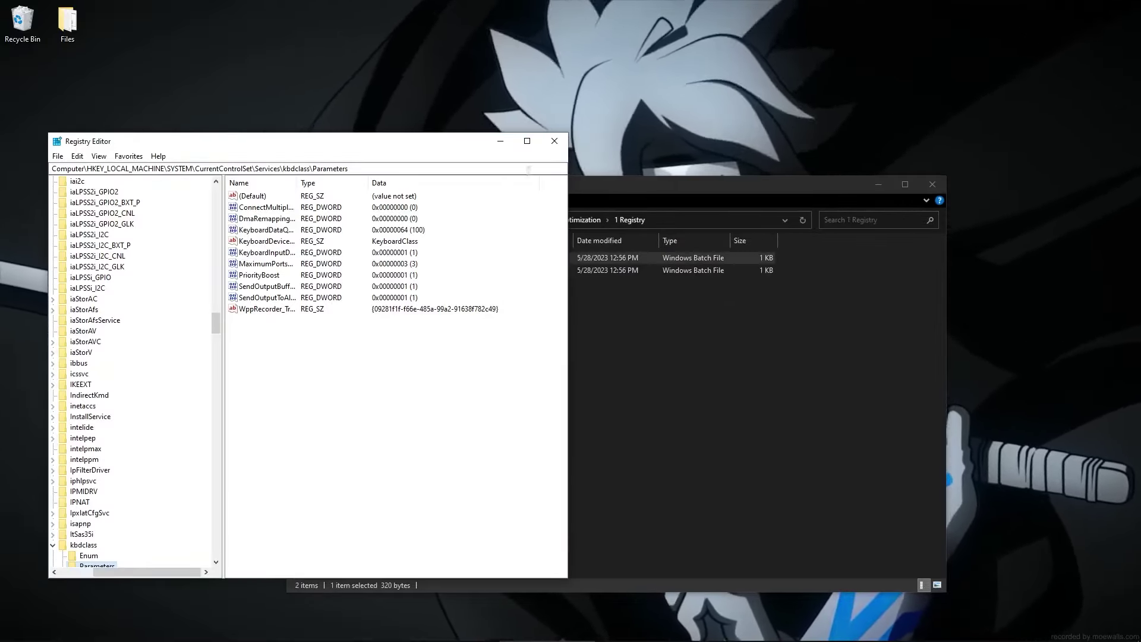
key(alt+F4)
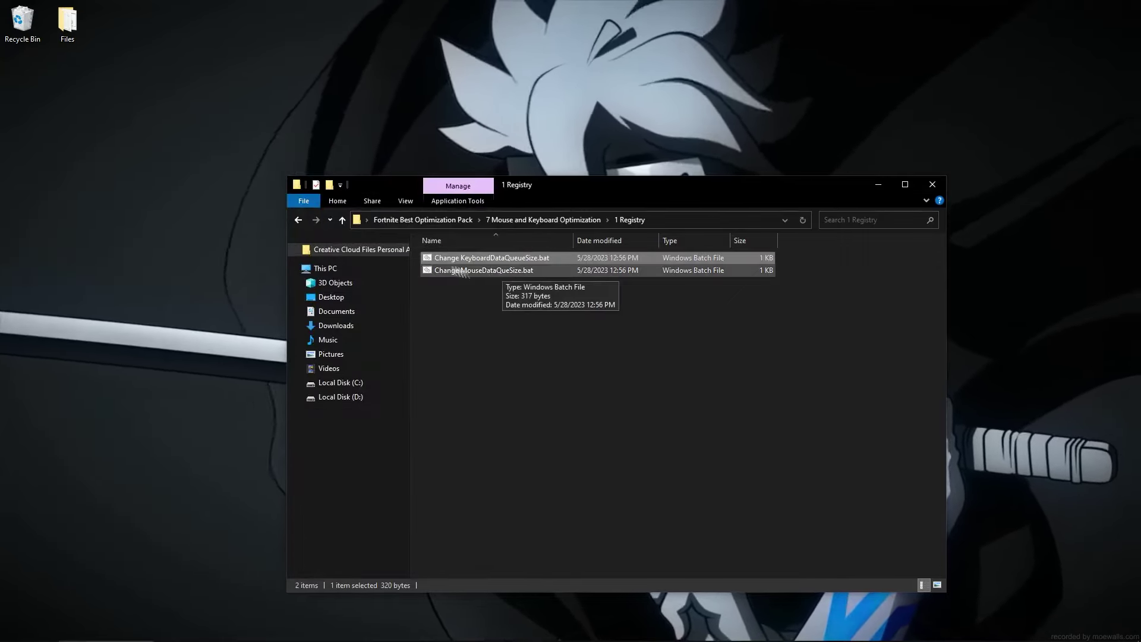
Run FilterKeysSetter.exe from the 2 Filter Keys folder and accept its FilterKeys settings
click(298, 220)
double_click(465, 271)
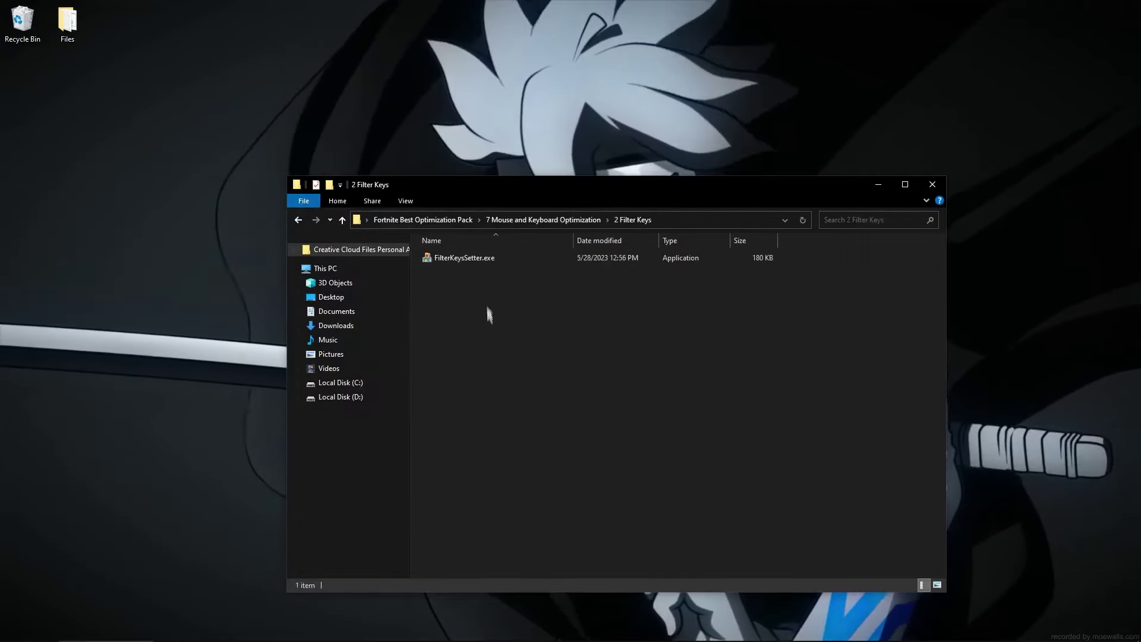
double_click(466, 257)
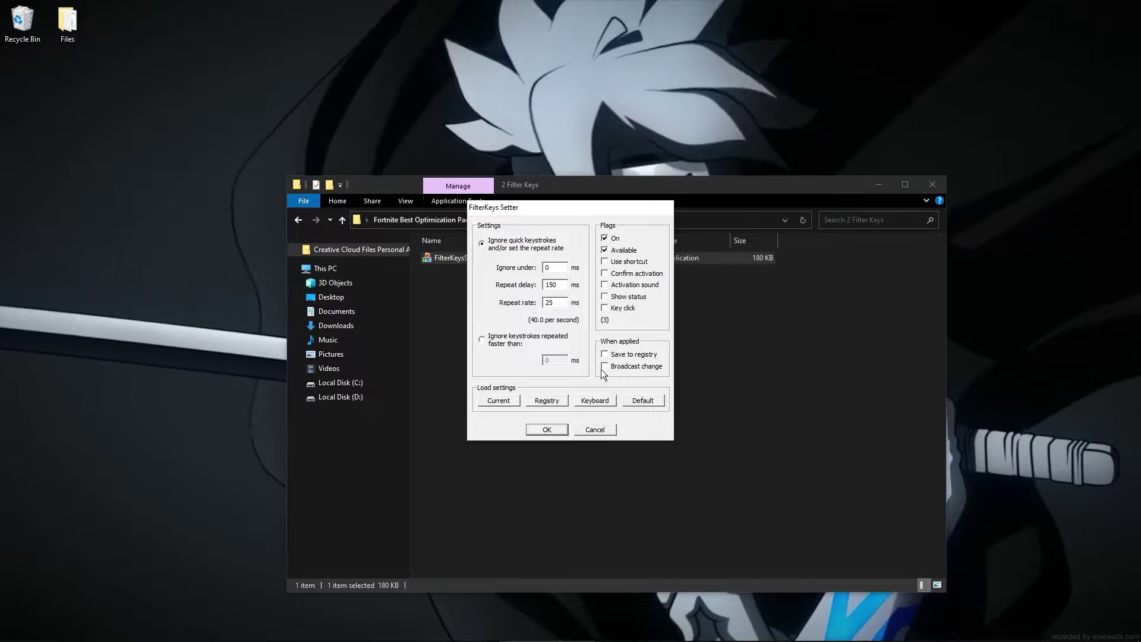
click(547, 430)
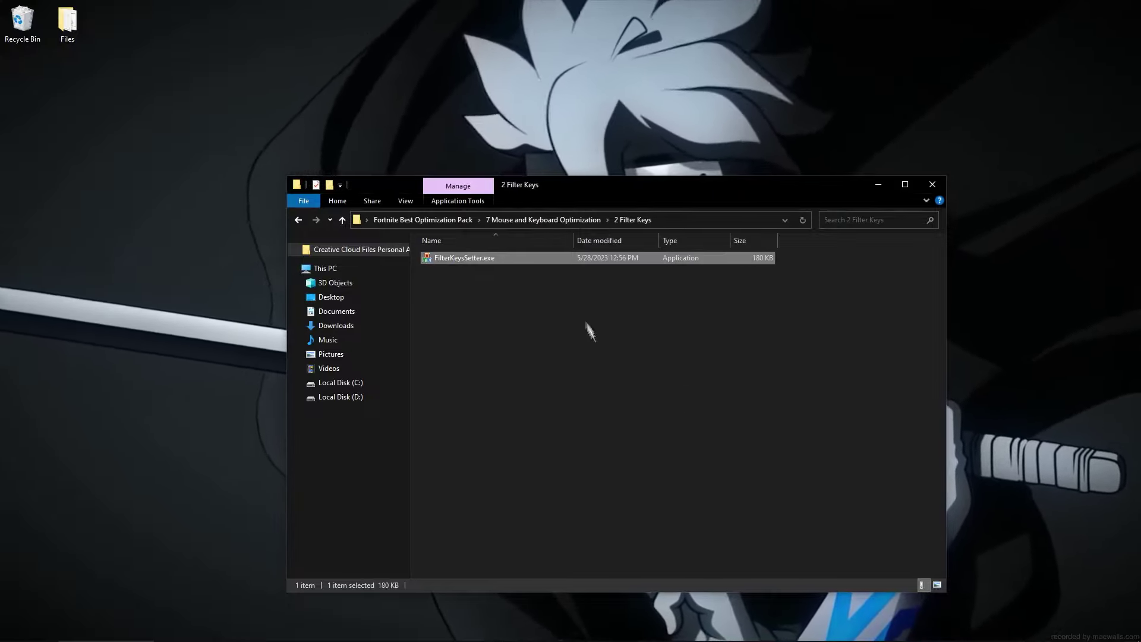
Merge KBDQS 16.reg and MDQS 16.reg from the 16decimal folder into the registry
click(298, 220)
double_click(449, 286)
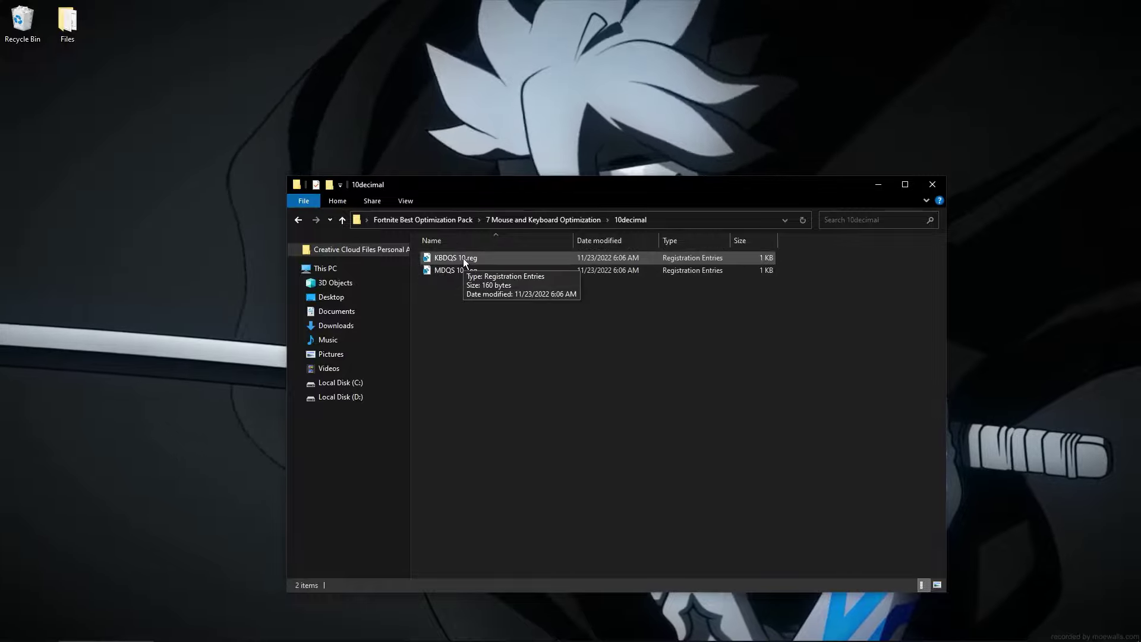
click(298, 220)
click(440, 296)
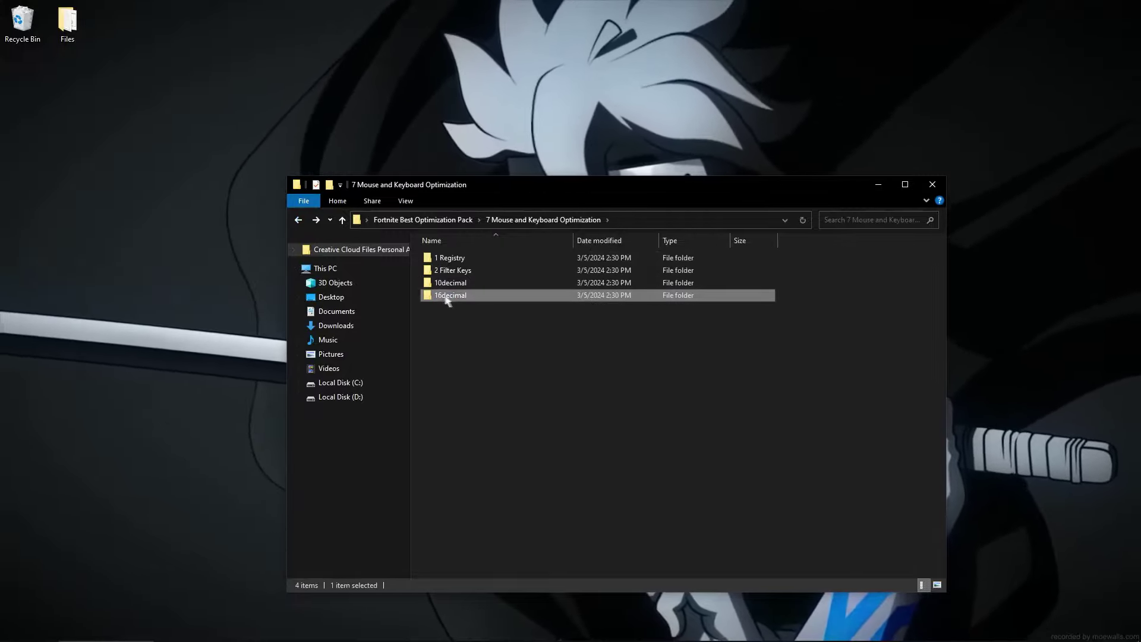
double_click(449, 295)
double_click(453, 258)
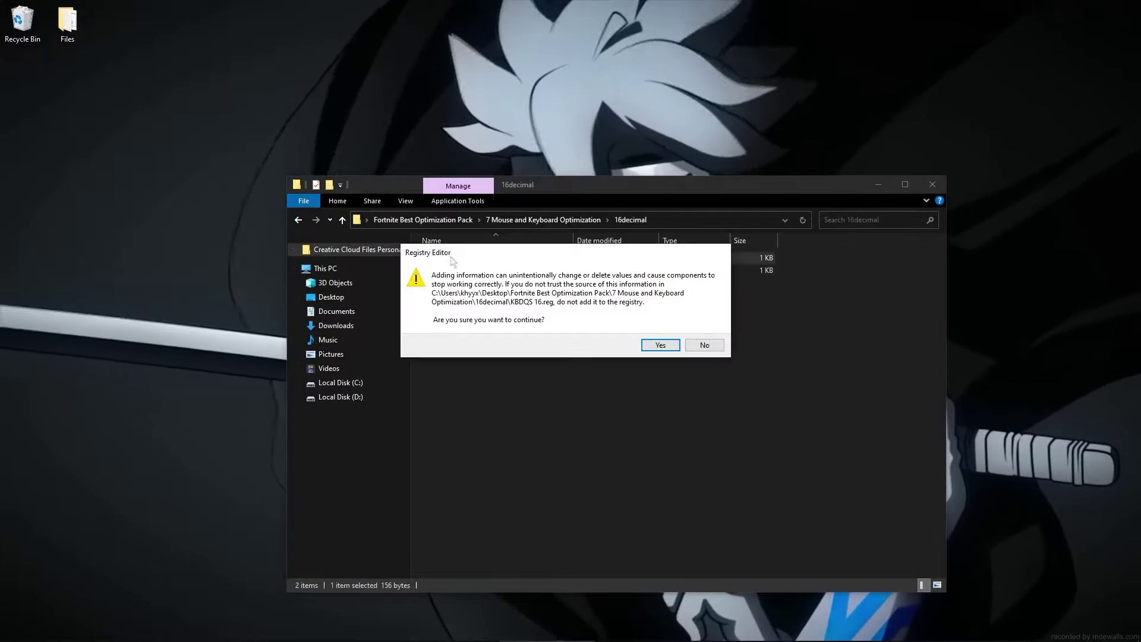
click(655, 345)
click(706, 329)
double_click(535, 271)
click(661, 345)
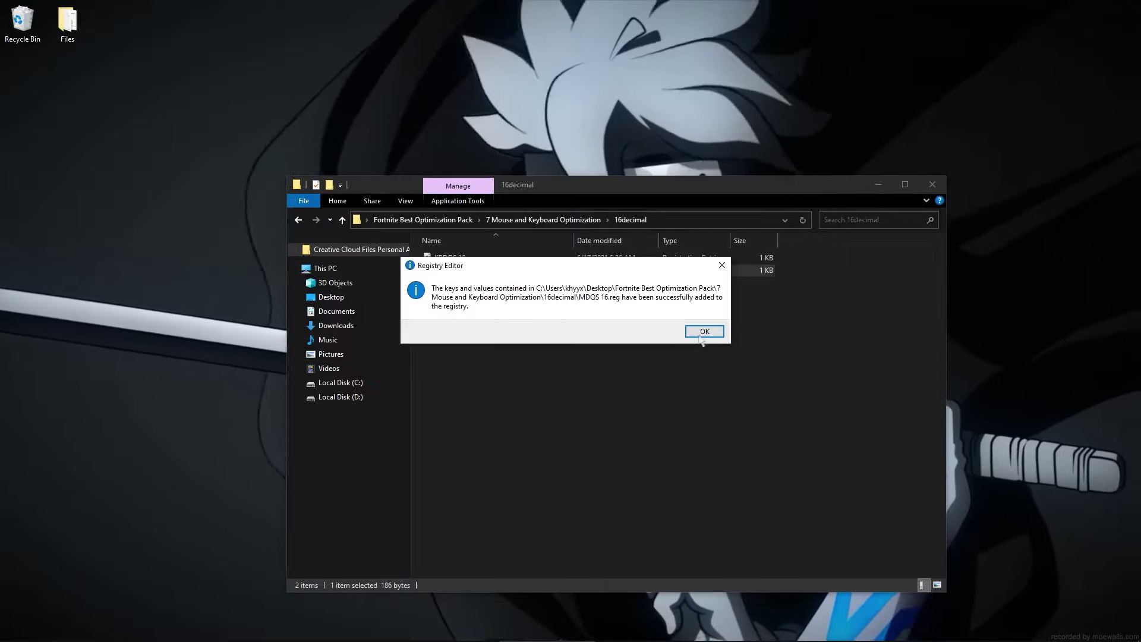
click(705, 328)
Run MSI Utility V3 as administrator from the 8 Msi mode folder of the optimization pack
click(298, 220)
click(298, 220)
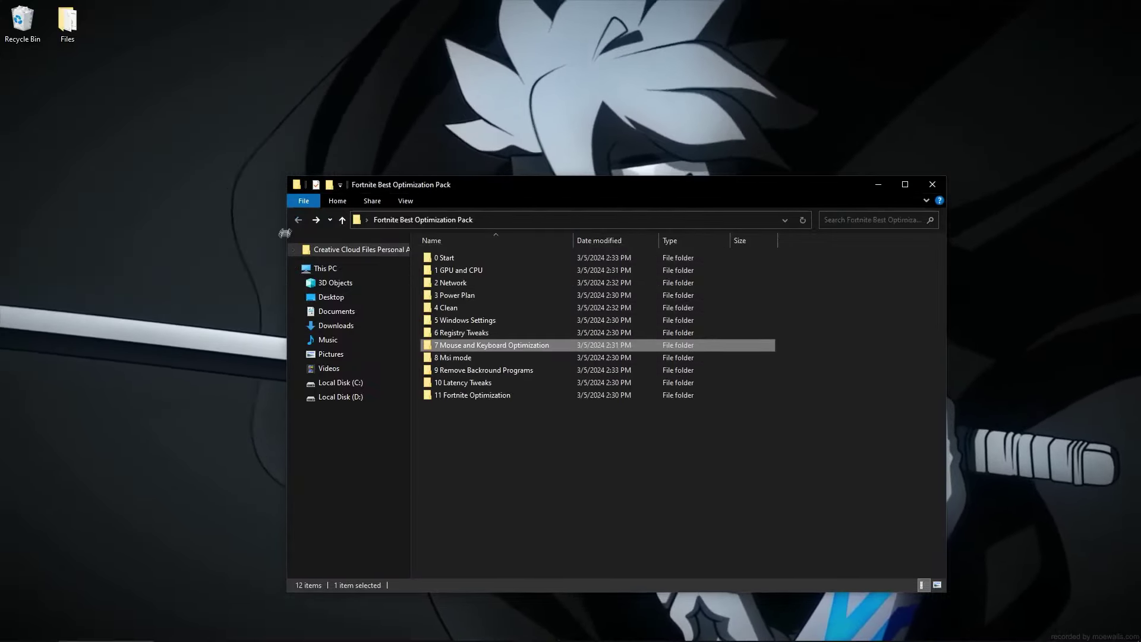
double_click(459, 359)
right_click(451, 258)
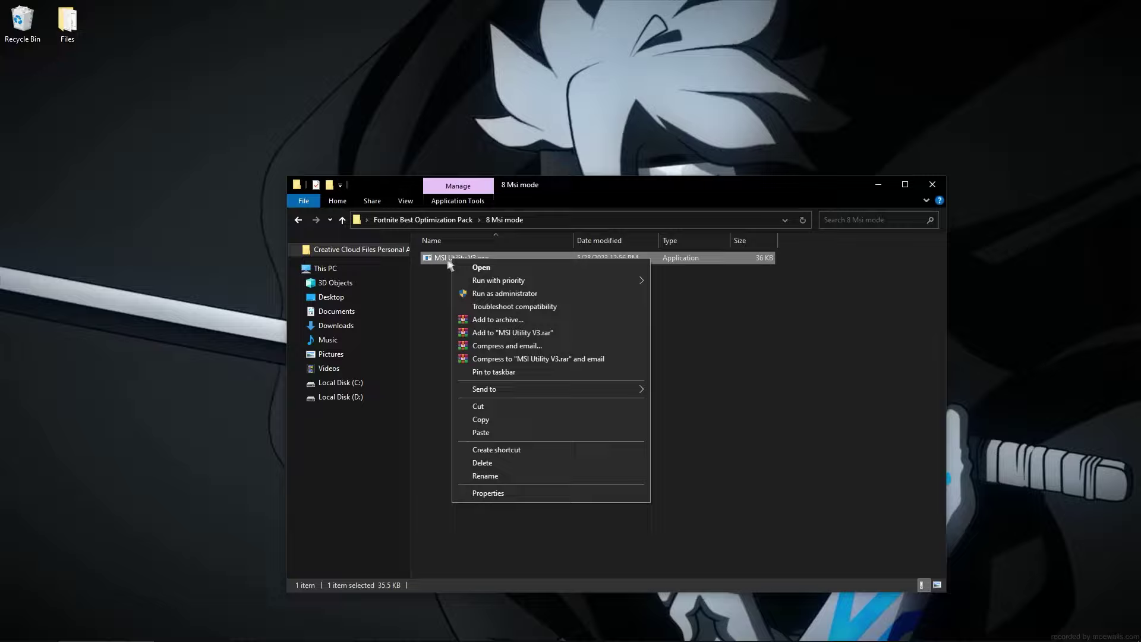
click(494, 287)
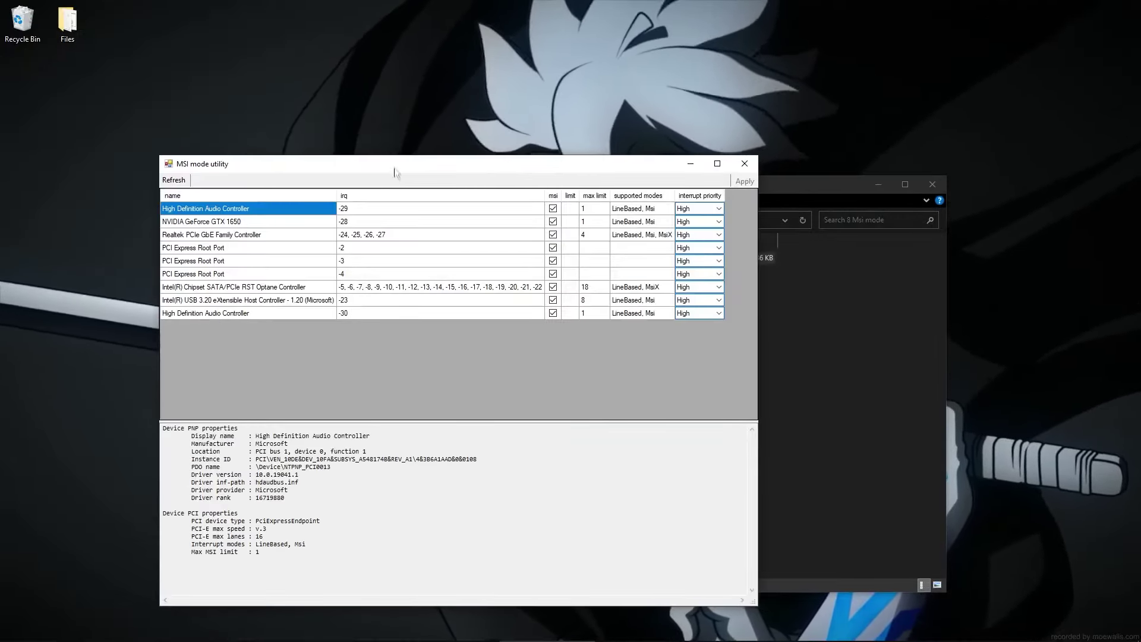
drag(395, 166, 465, 134)
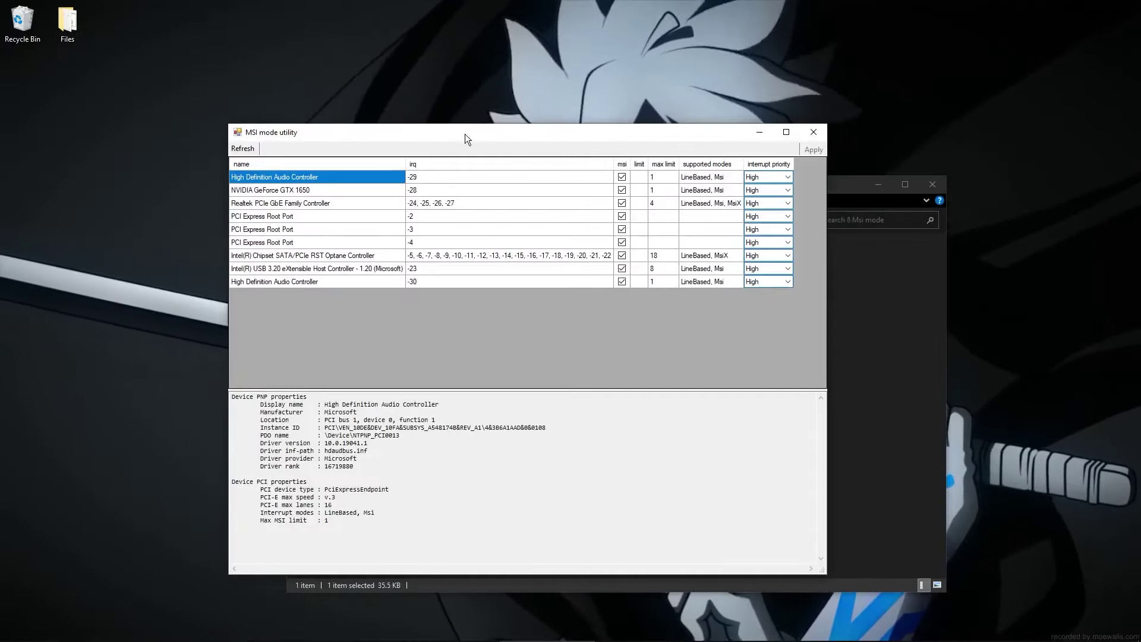
Turn the msi option off for the listed devices and back on, leaving it enabled for every device
click(622, 177)
click(622, 189)
click(622, 203)
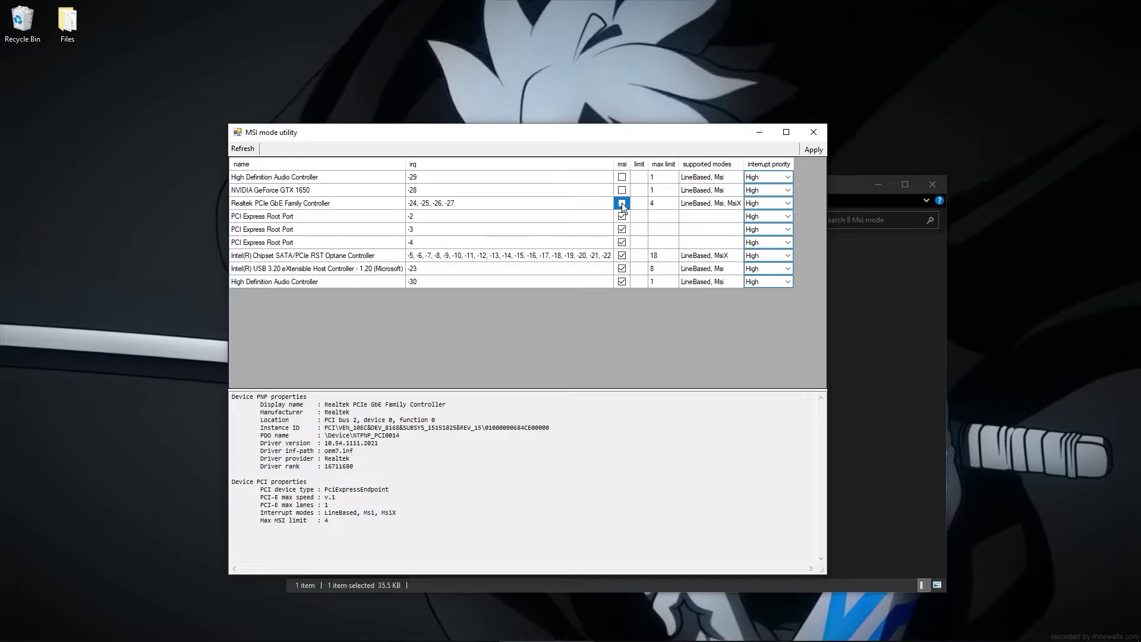
click(622, 216)
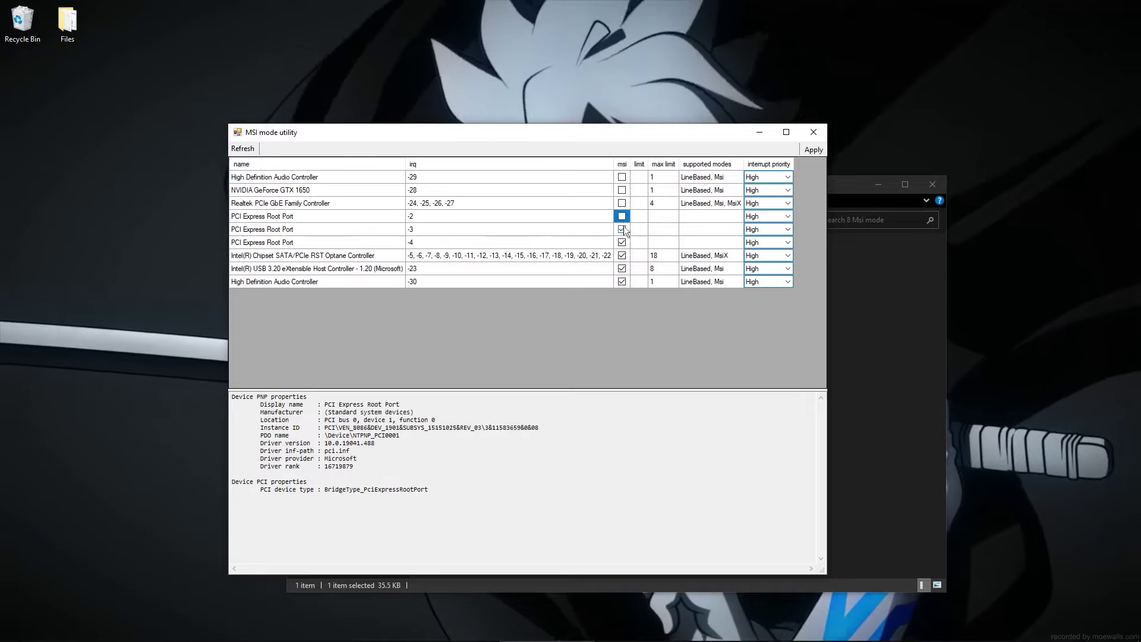
click(622, 282)
click(622, 268)
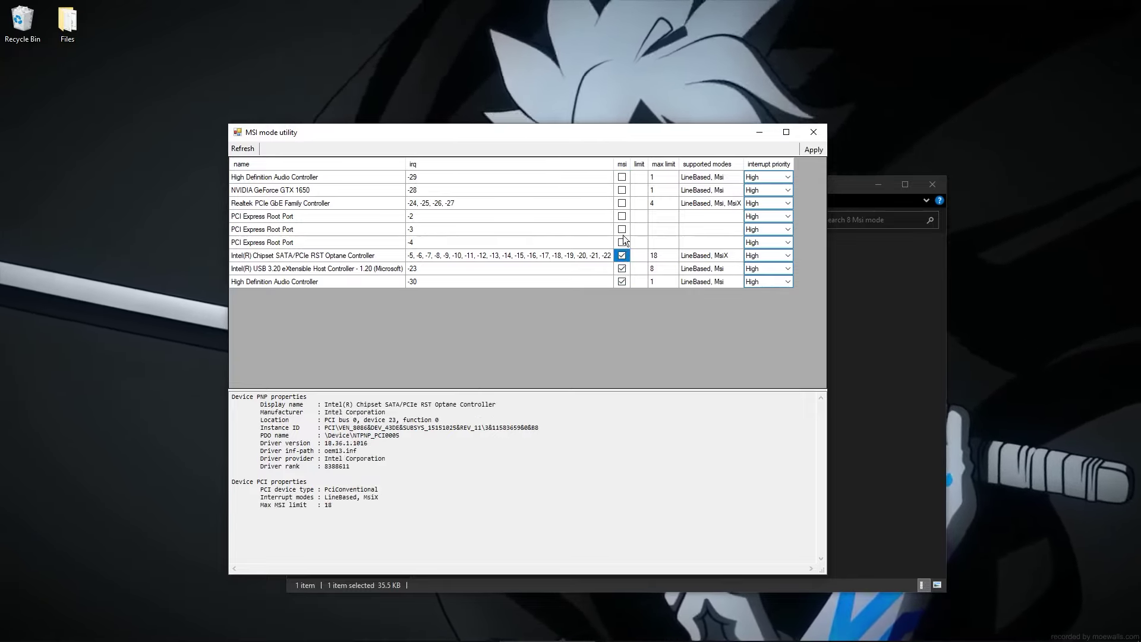
click(623, 241)
click(622, 230)
click(622, 203)
click(622, 190)
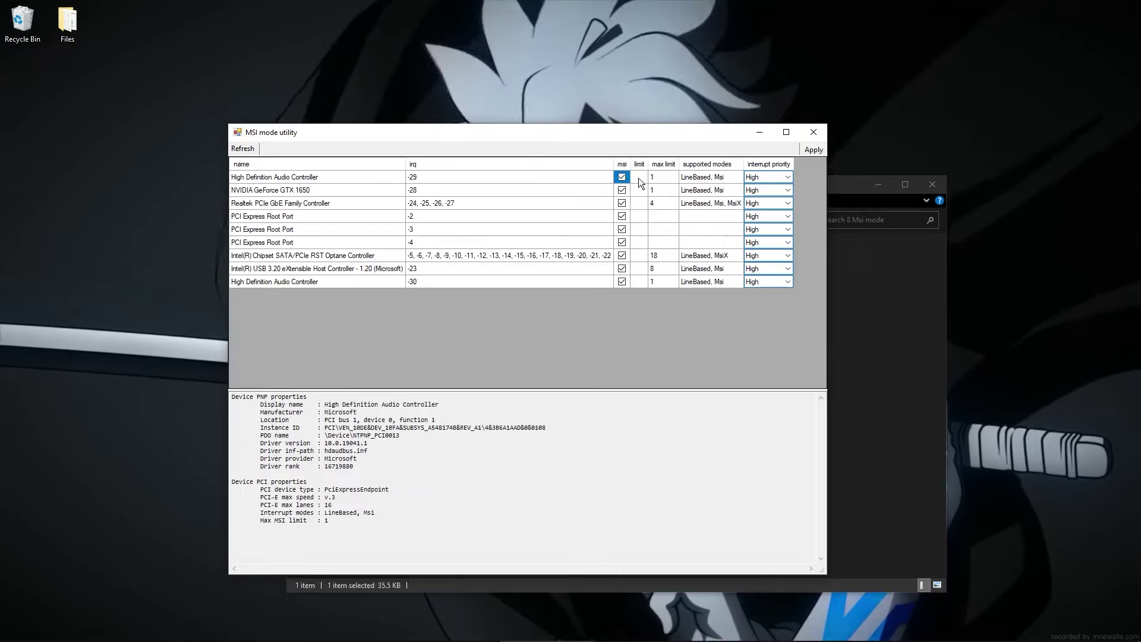
Leave the devices' interrupt limit fields blank and close the MSI mode utility
click(639, 190)
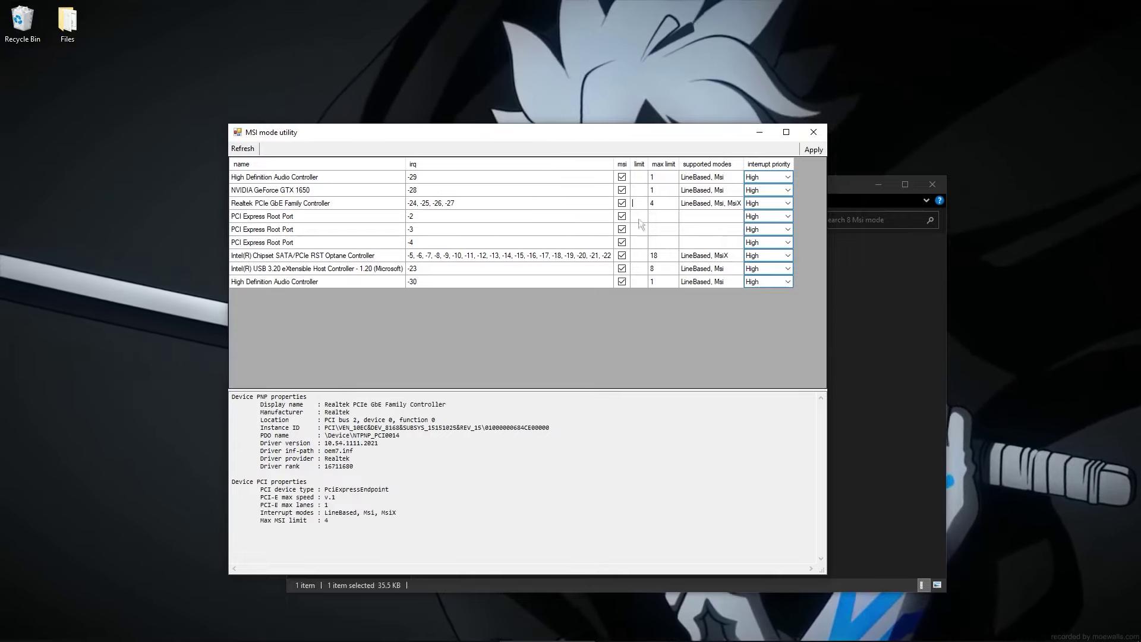
click(639, 255)
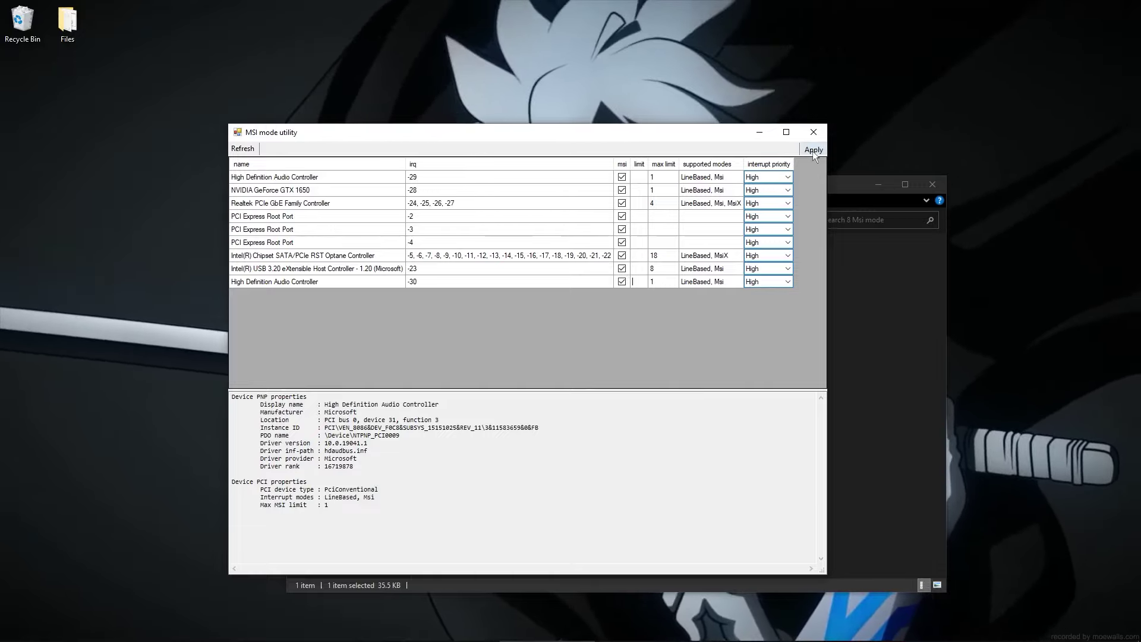
click(814, 132)
In 9 Remove Backround Programs, merge Disable Background Apps.reg and try to merge Disable Diagnostics _ Telemetry Services.reg into the registry
click(298, 219)
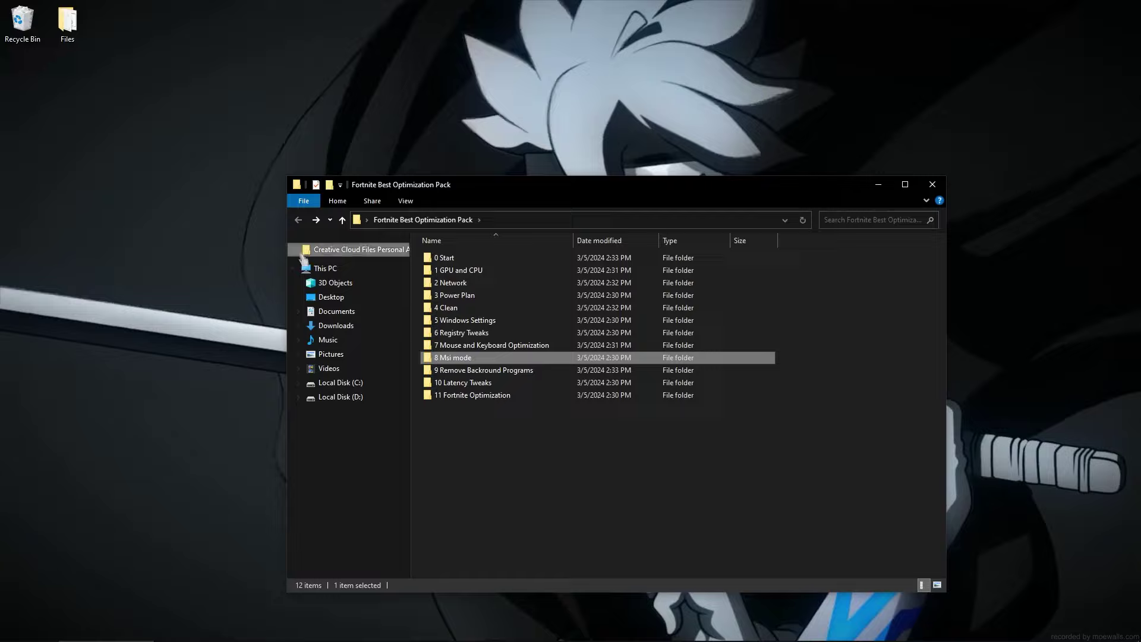
double_click(477, 371)
double_click(476, 257)
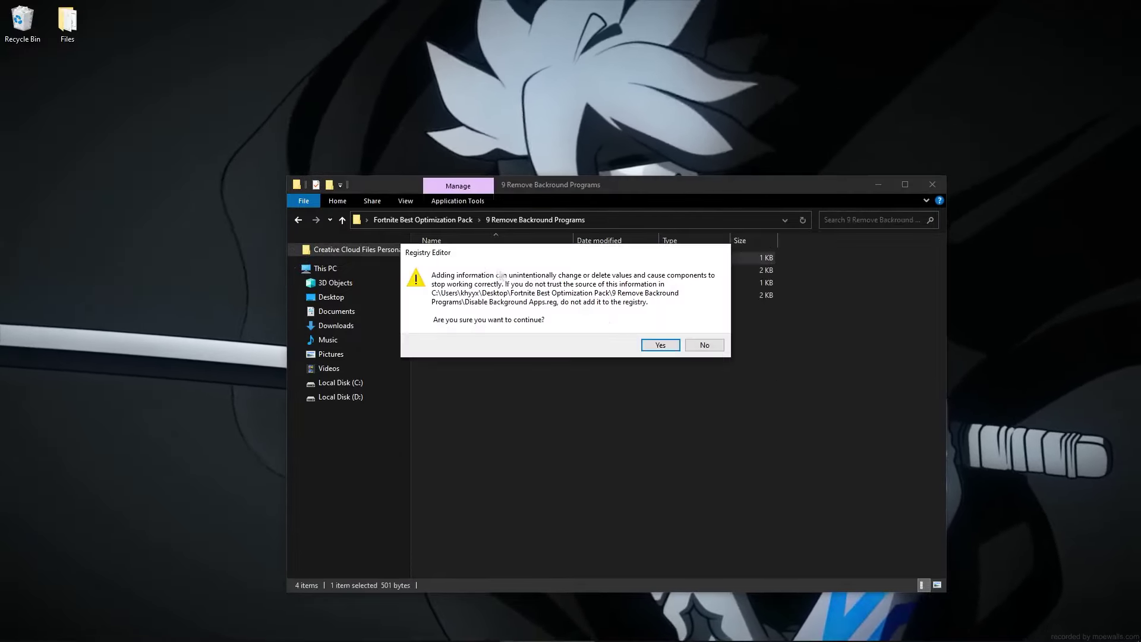
click(658, 341)
click(704, 331)
double_click(476, 270)
click(659, 343)
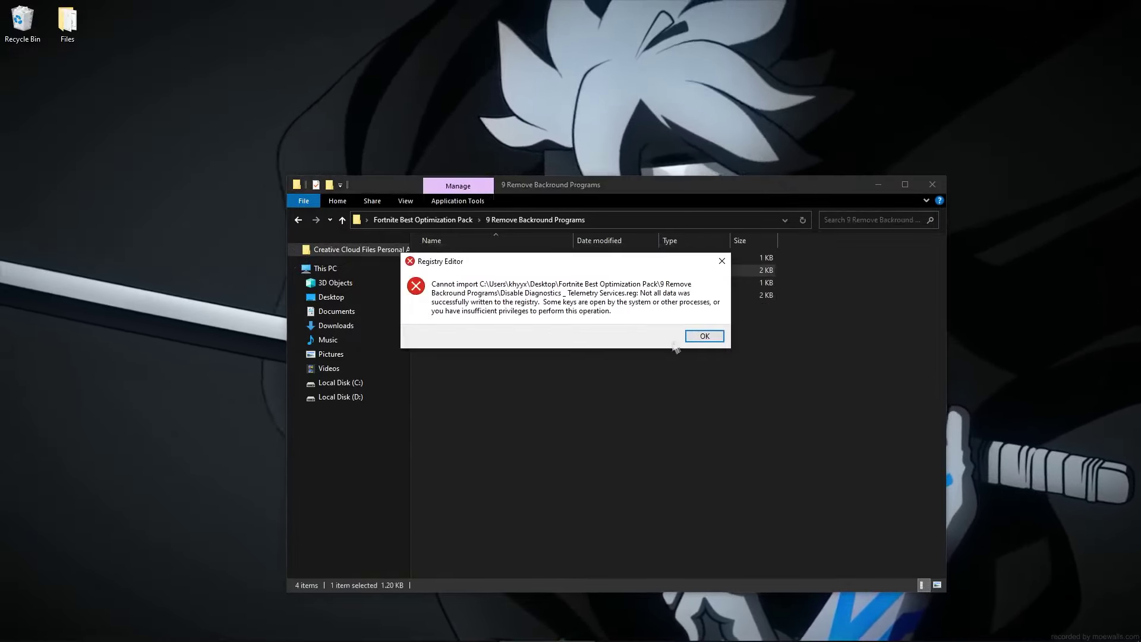
click(704, 337)
Merge Disable Download Maps Manager.reg and Disable Extra Unnecessary Services.reg into the registry
double_click(475, 284)
click(658, 344)
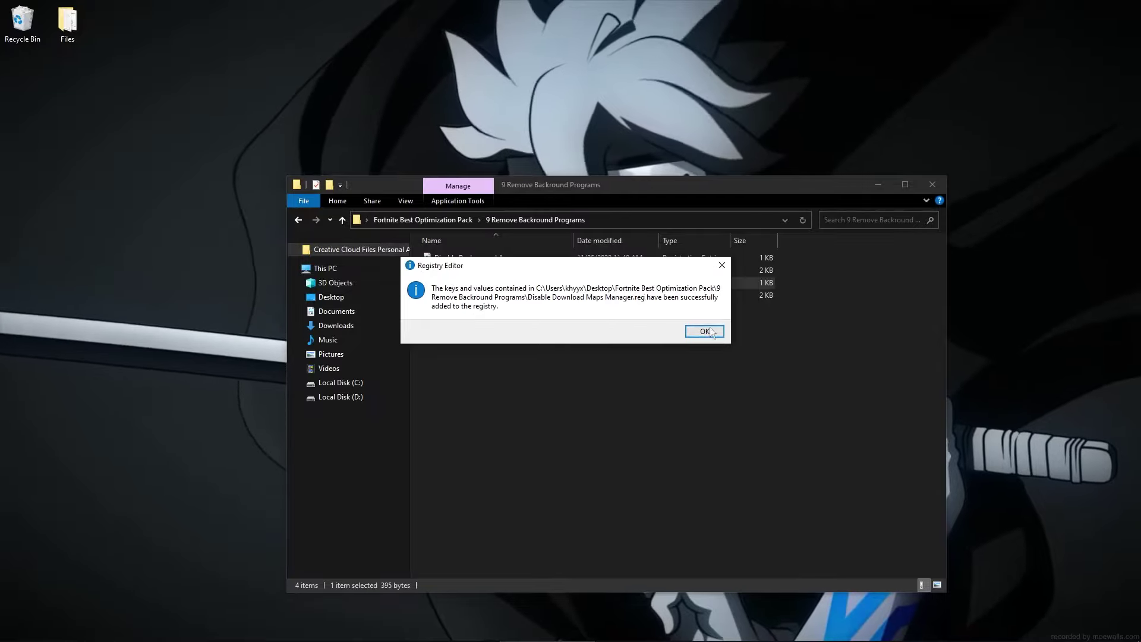
click(704, 331)
double_click(501, 295)
click(659, 344)
click(705, 331)
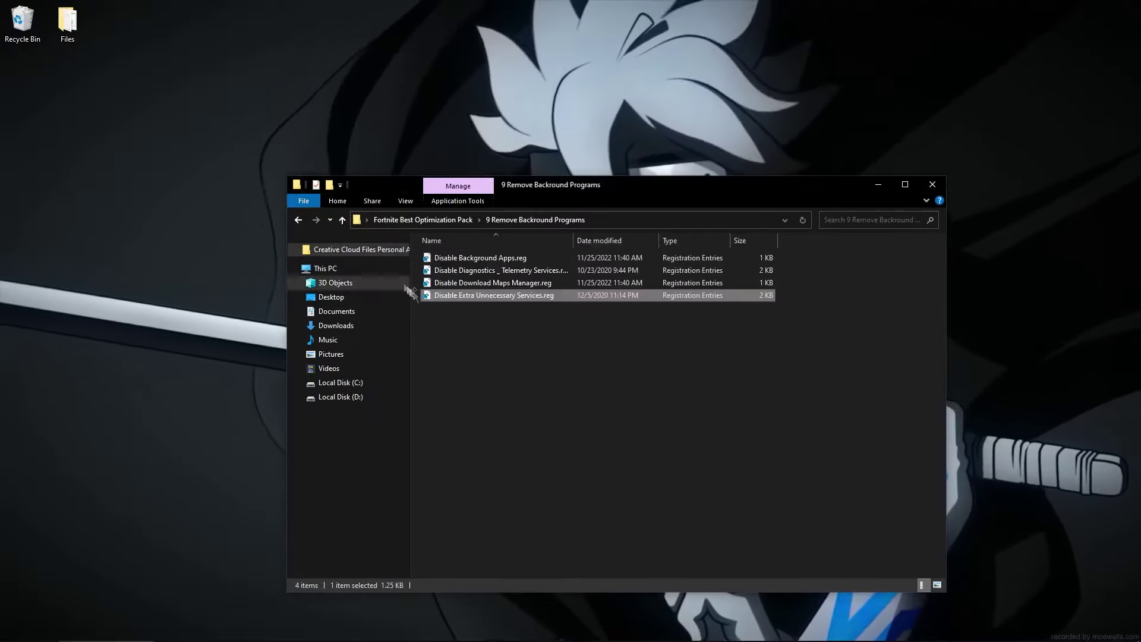
Open the 10 Latency Tweaks folder and merge the Improves Network and SResponsiveness registry file into the registry
click(296, 220)
double_click(475, 383)
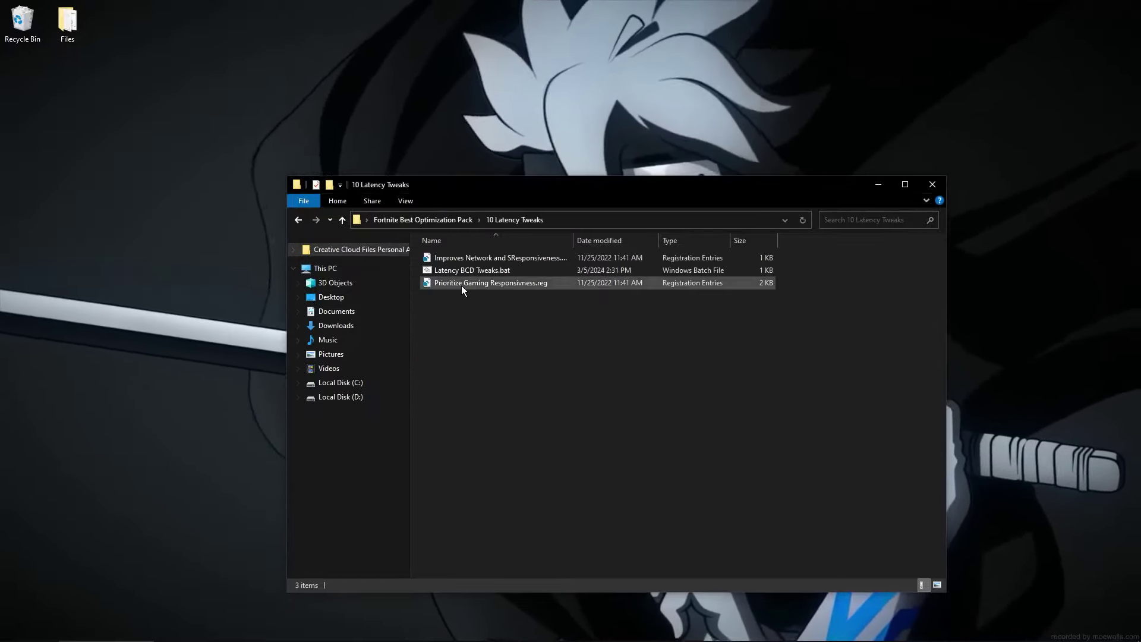
click(469, 258)
double_click(469, 258)
click(661, 343)
click(705, 364)
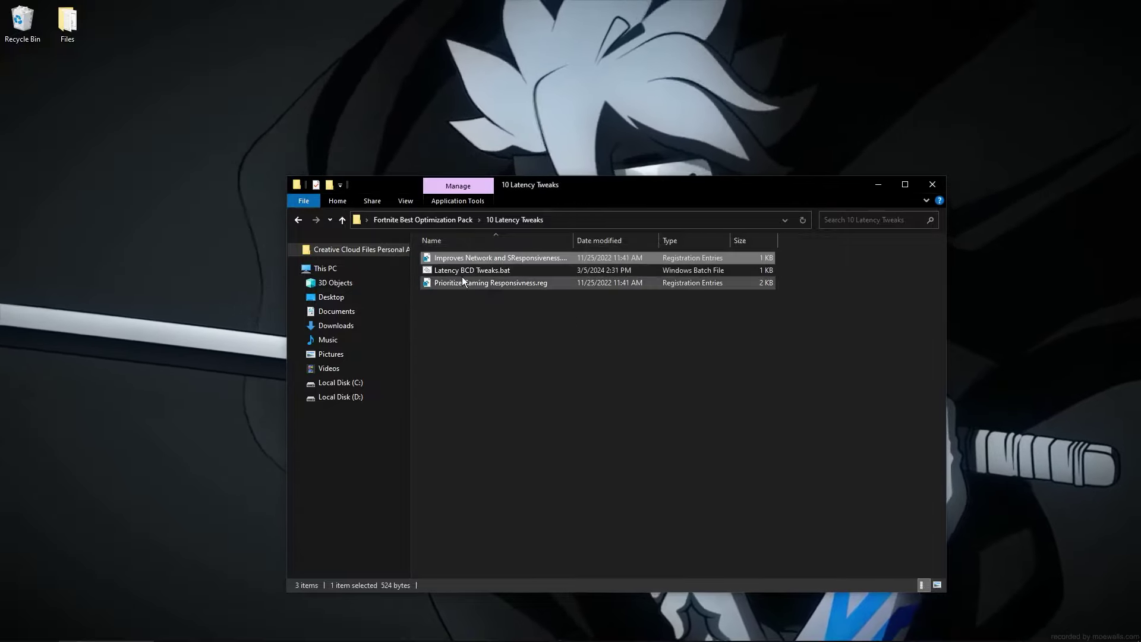
Run Latency BCD Tweaks.bat as administrator and continue through its prompt until the script window closes
click(455, 270)
right_click(456, 270)
click(497, 325)
click(692, 200)
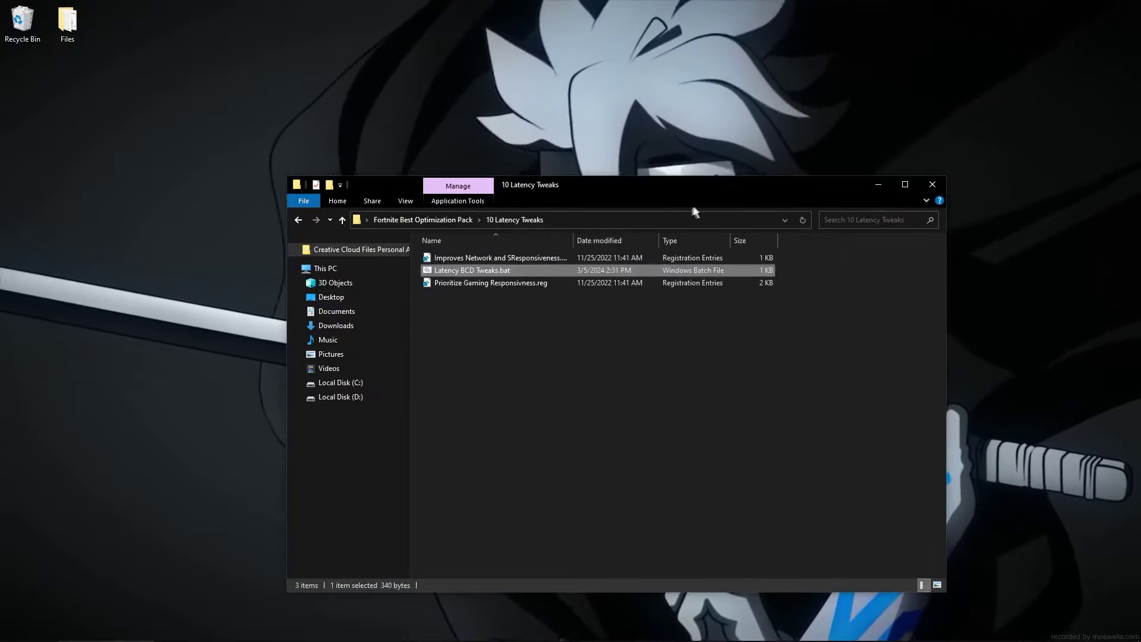
right_click(479, 270)
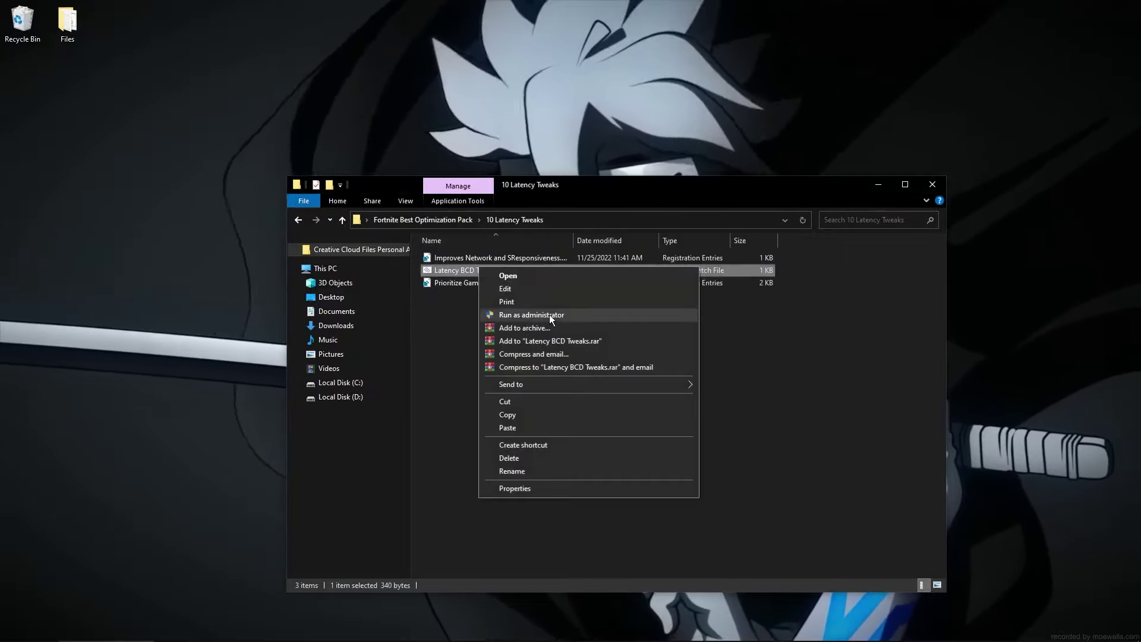
click(550, 315)
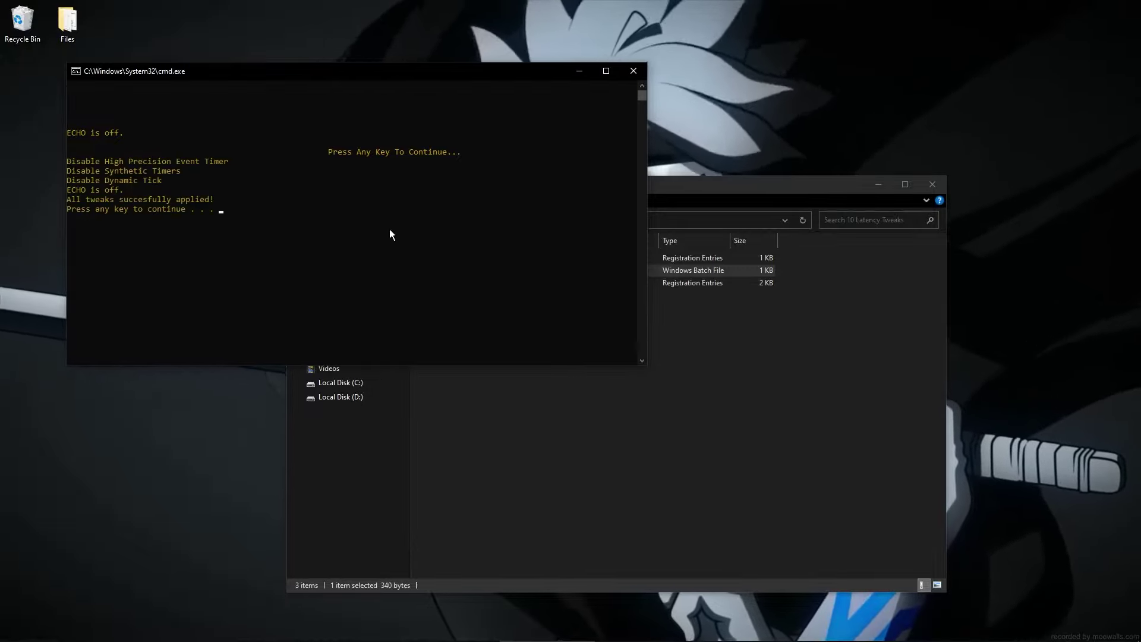
key(Return)
Merge Prioritize Gaming Responsivness.reg into the registry and return to the Fortnite Best Optimization Pack folder
double_click(469, 282)
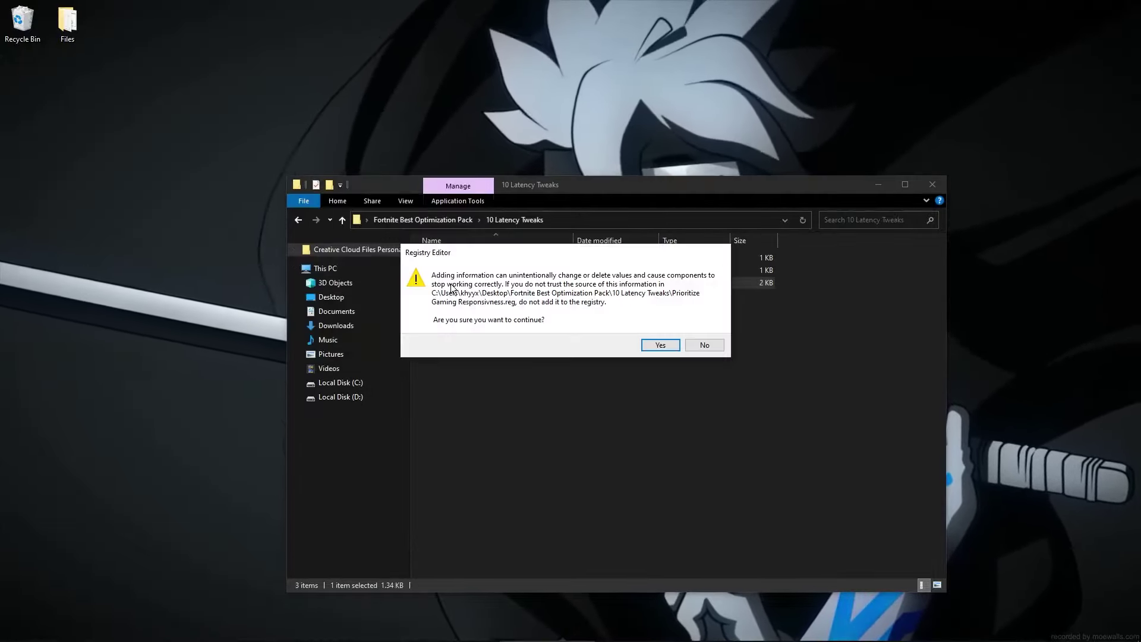
click(660, 345)
key(alt+Up)
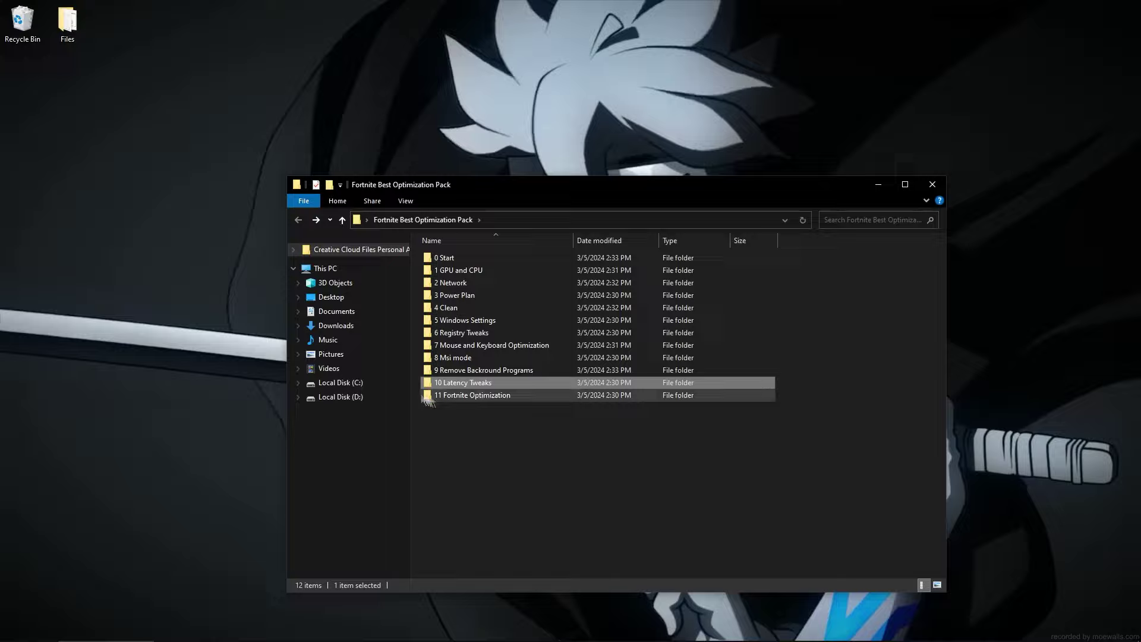
Open the 11 Fortnite Optimization folder and merge 1 Fortnite High Priority.reg into the registry
double_click(428, 396)
drag(482, 188, 567, 188)
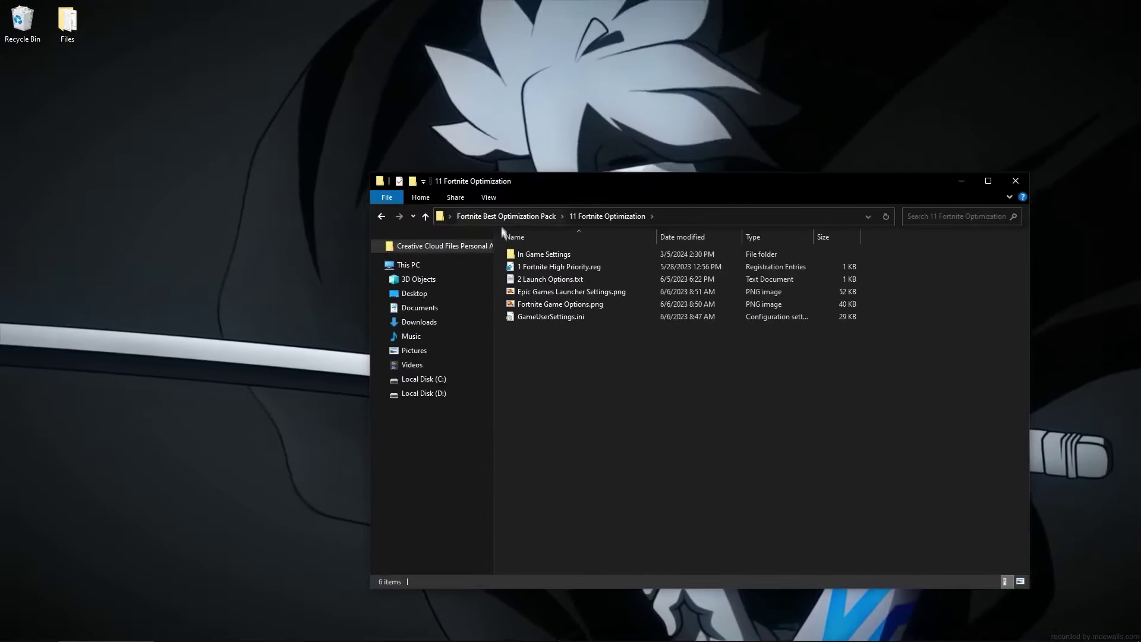
double_click(536, 265)
click(659, 343)
click(705, 333)
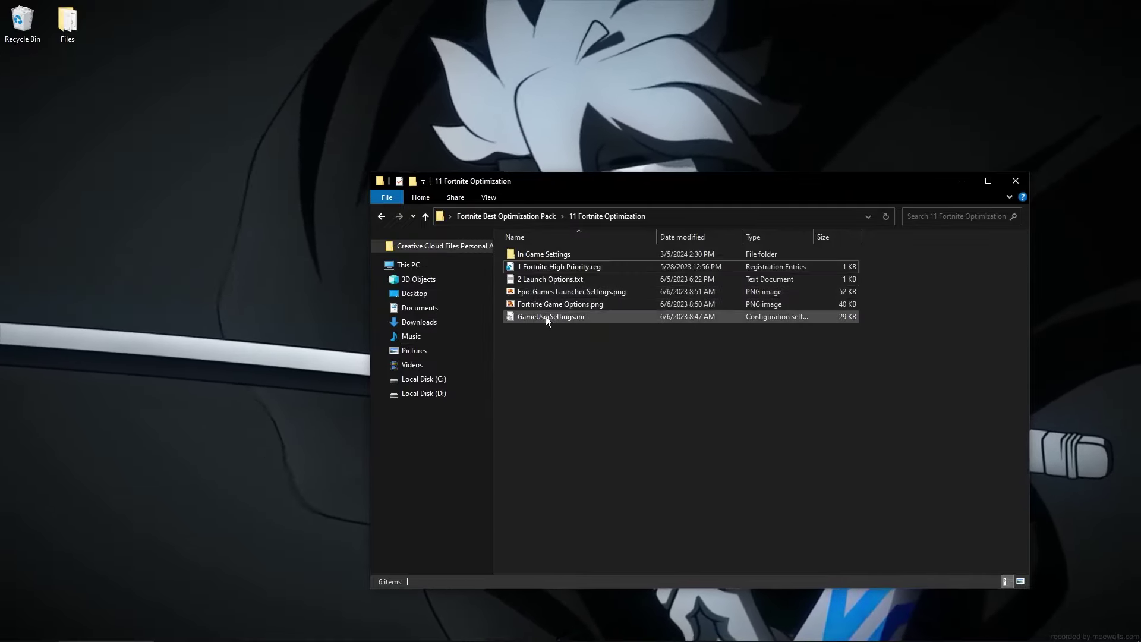
Open a second File Explorer window at %appdata% and go from there to the AppData Local folder
click(547, 321)
key(super+e)
click(809, 227)
text(%appdata%)
key(Return)
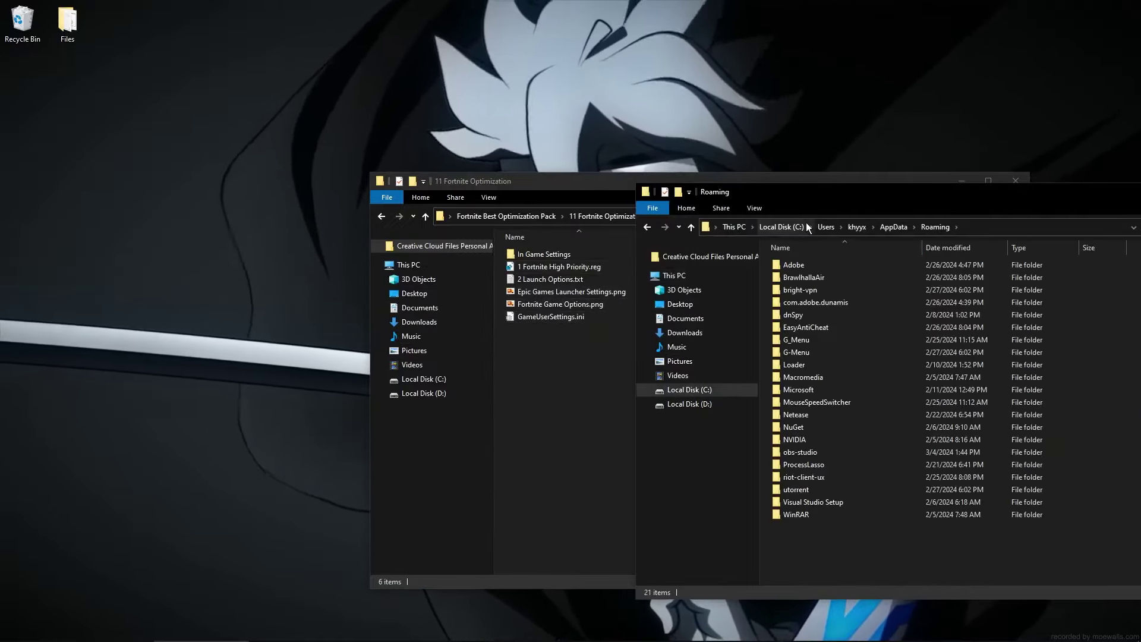
drag(825, 195, 817, 199)
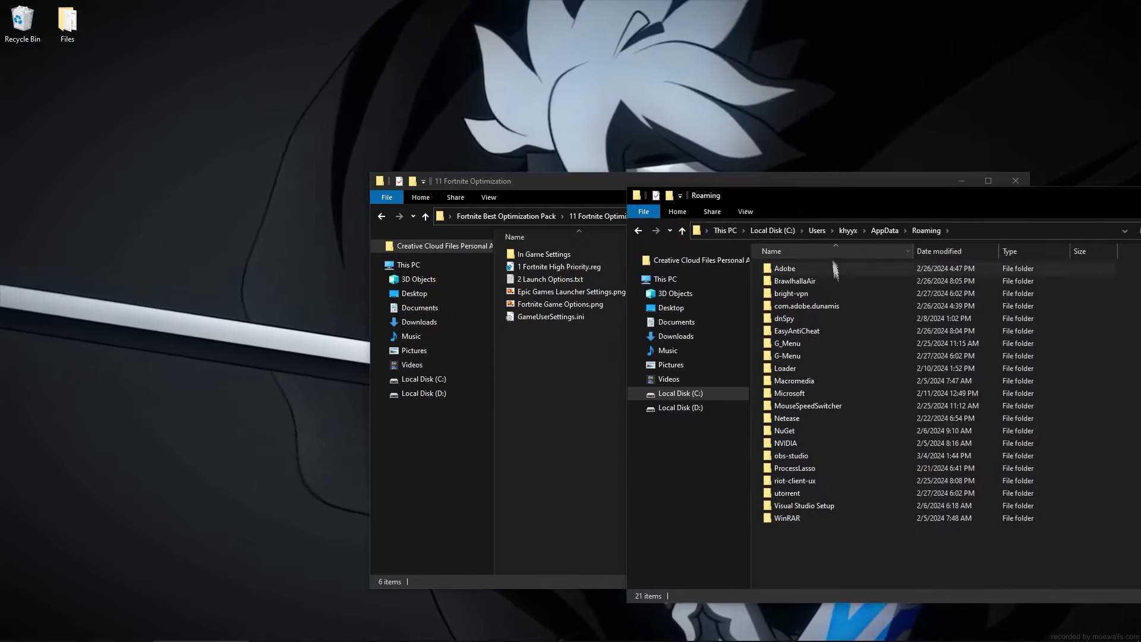
click(885, 231)
double_click(786, 269)
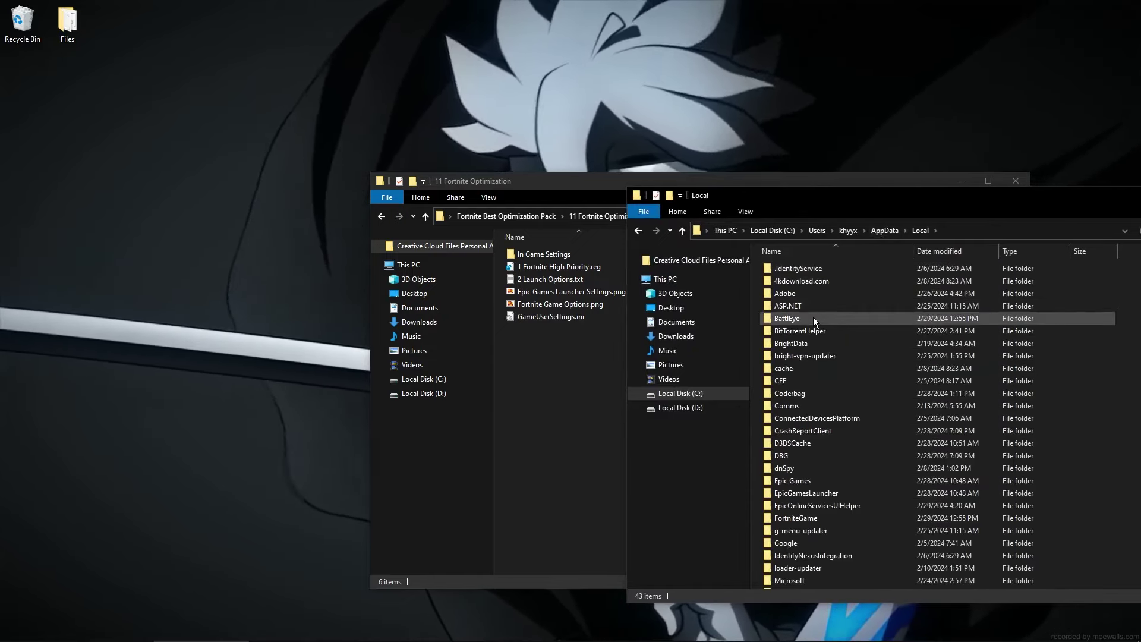
Look through the Epic Games folder down to Epic Online Services and Bootstrapper for the game's configuration files, and return to Local
click(811, 481)
double_click(811, 481)
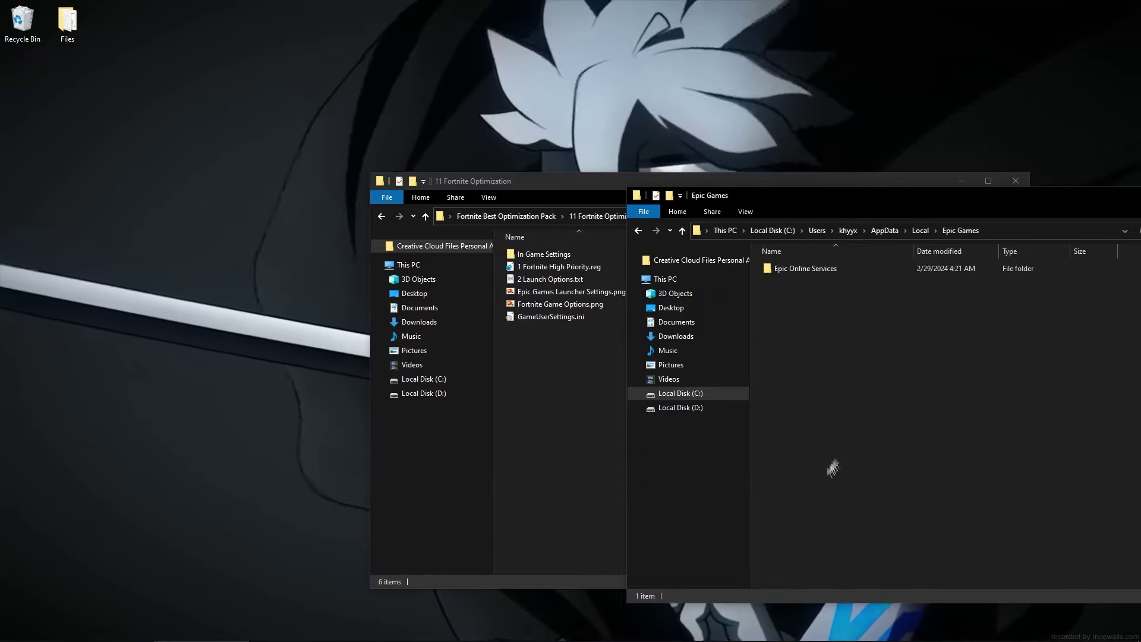
double_click(809, 268)
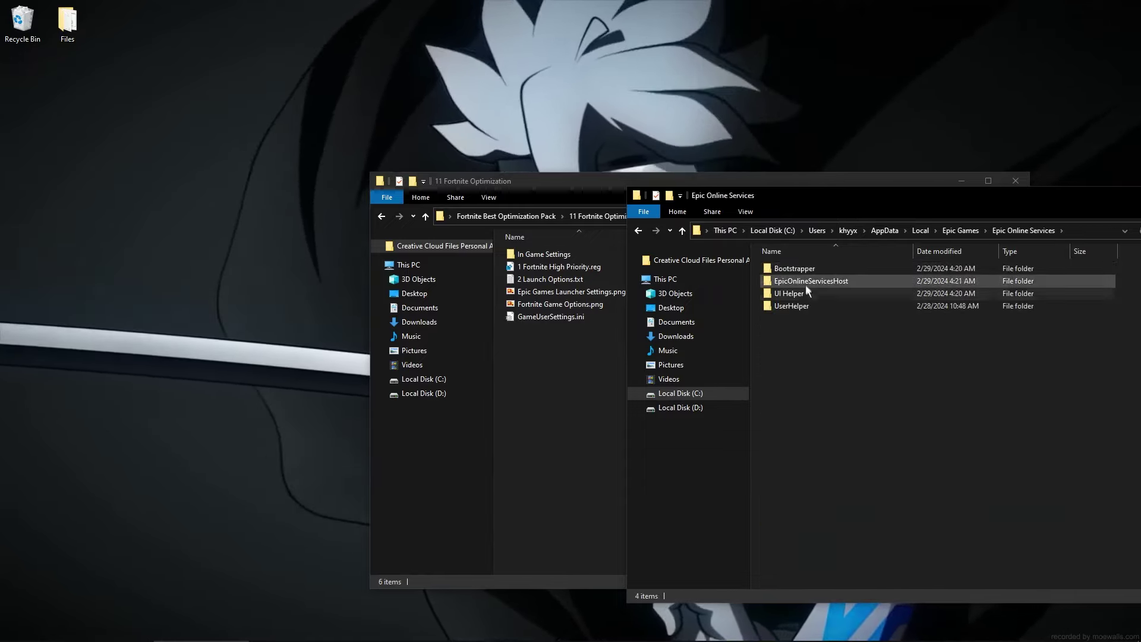
double_click(801, 269)
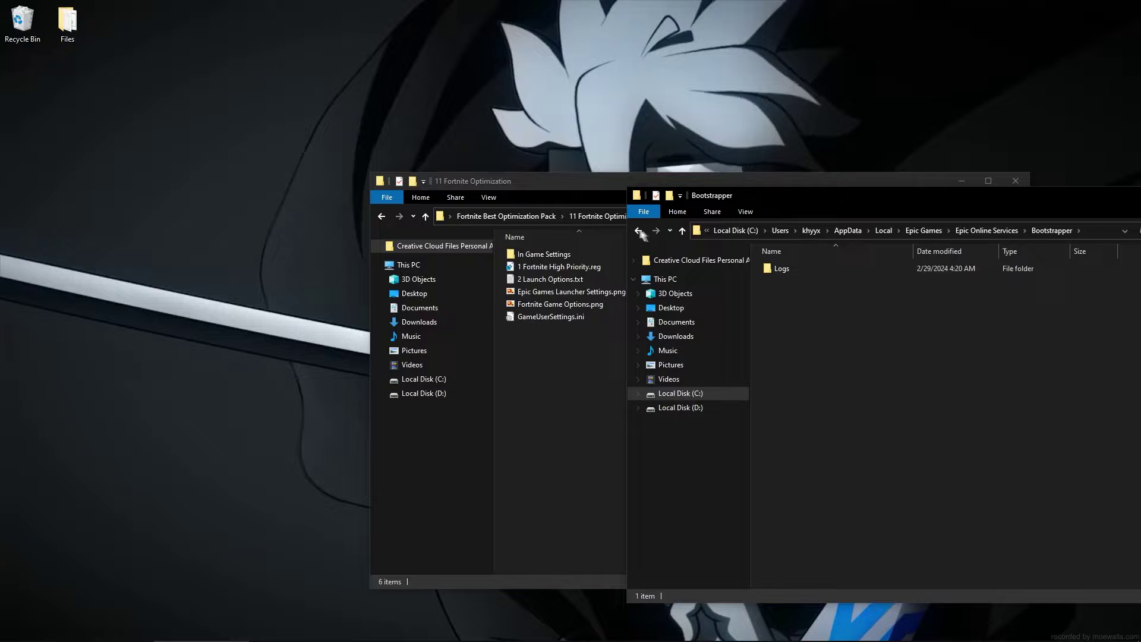
key(alt+Left)
key(alt+Left)
key(alt+Left)
Examine the Config, Windows, CrashReportClient and Data folders under EpicGamesLauncher's Saved folder for the game's configuration files, and return to Local
double_click(826, 492)
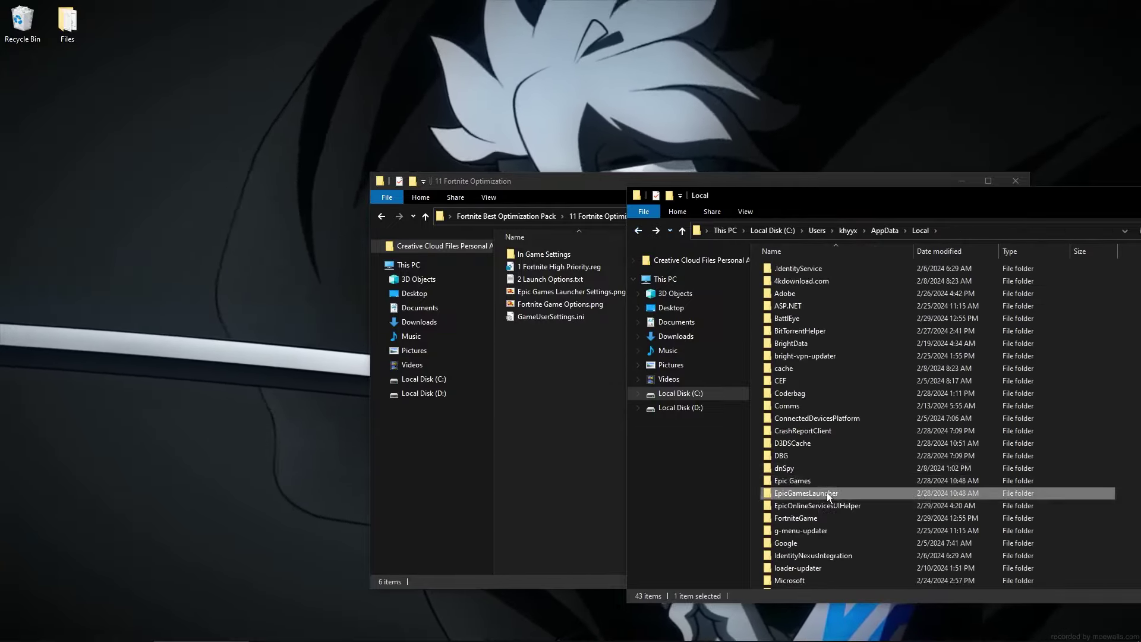
double_click(786, 282)
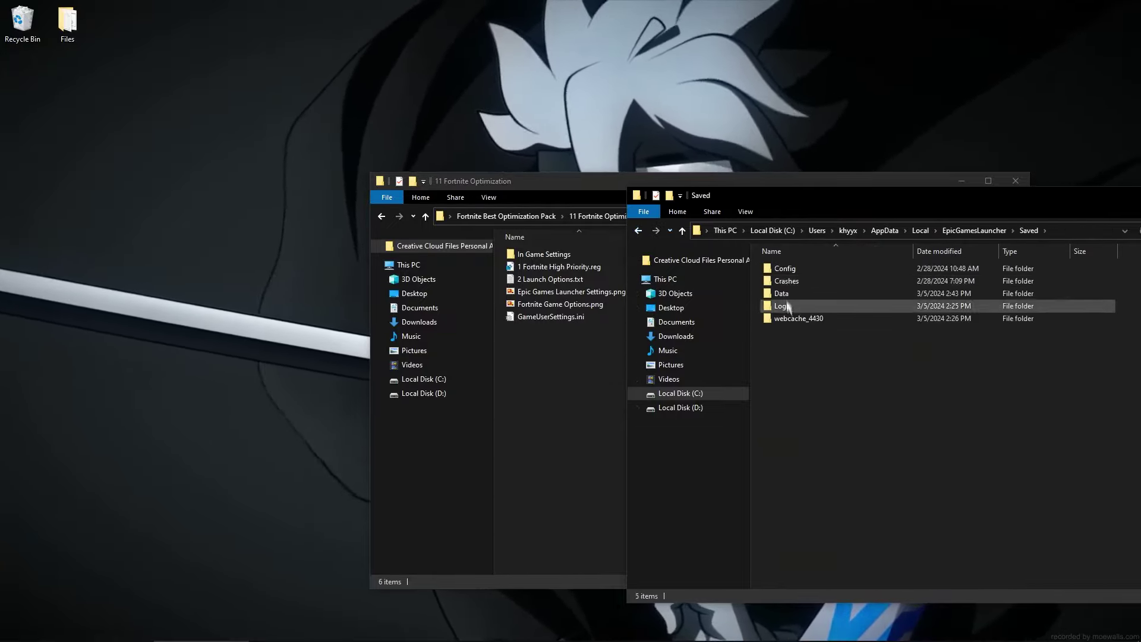
double_click(787, 269)
double_click(800, 280)
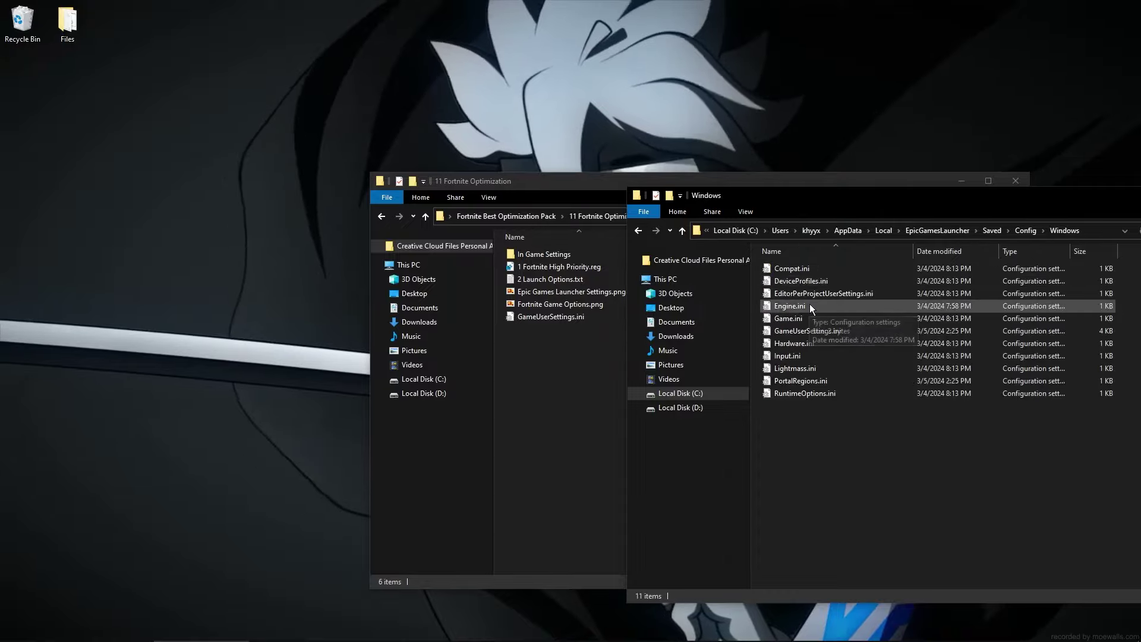
key(alt+Left)
double_click(797, 268)
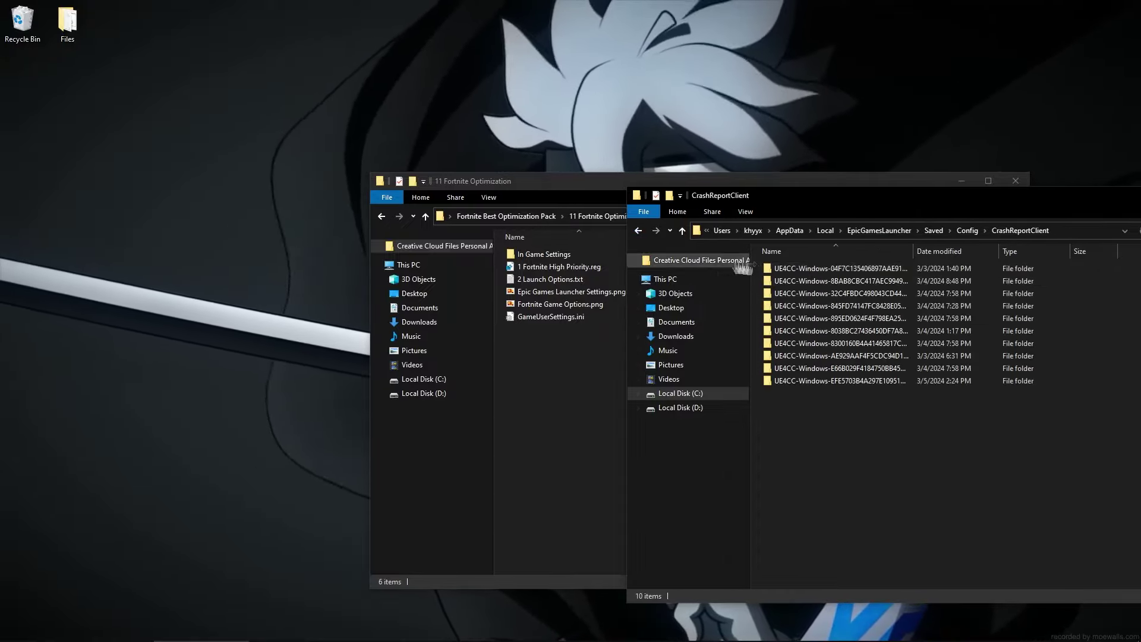
click(638, 233)
click(638, 233)
double_click(800, 295)
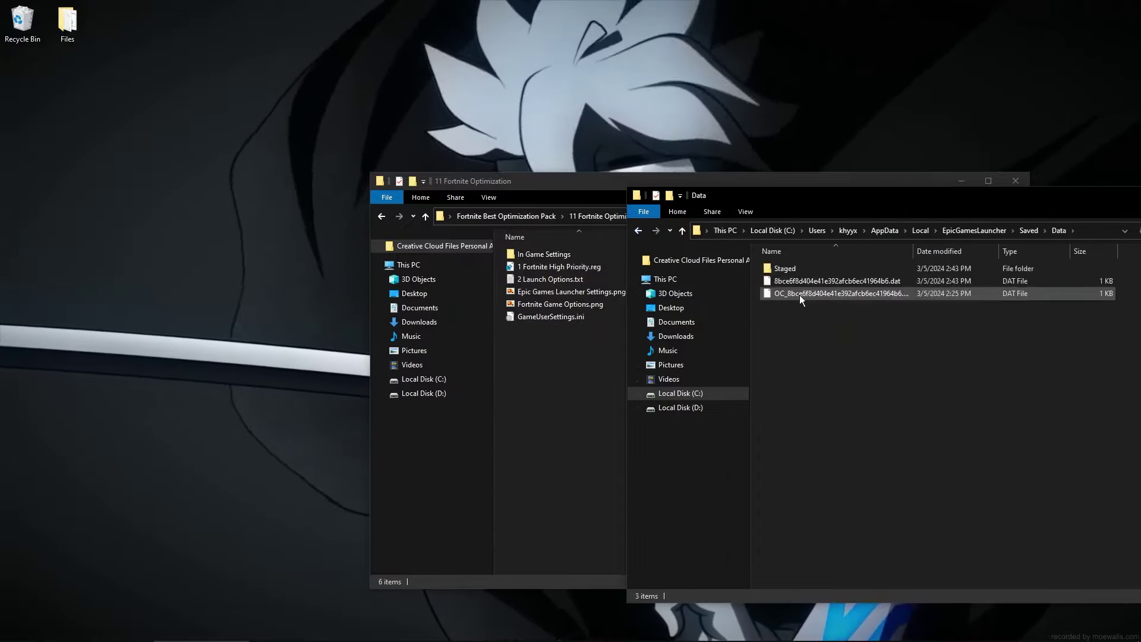
click(639, 232)
click(639, 231)
click(638, 231)
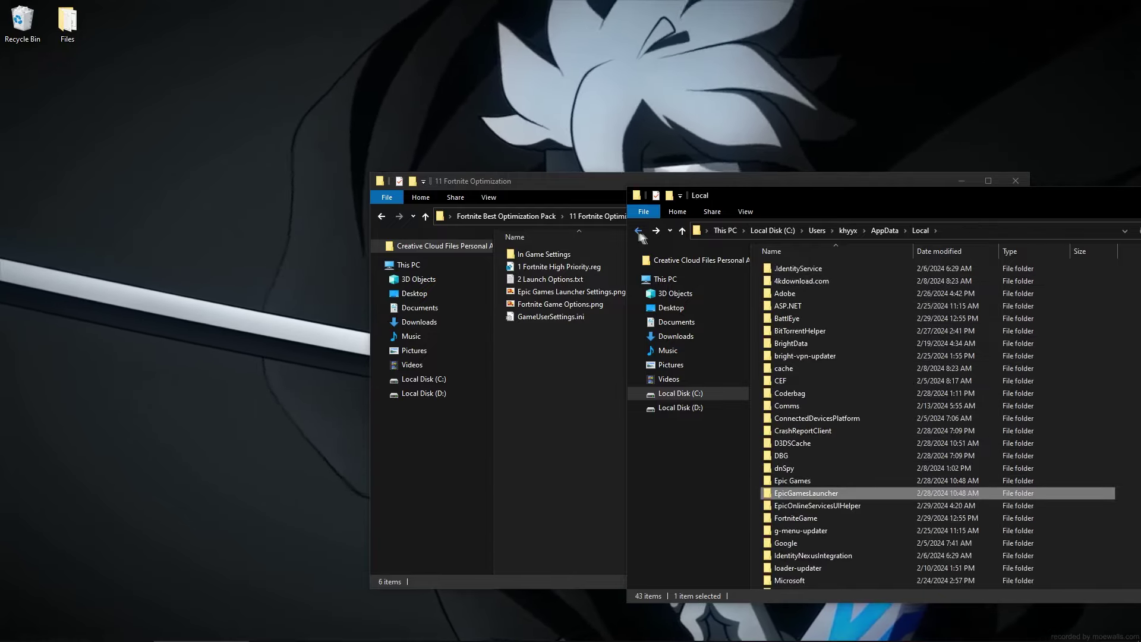
Open the WindowsClient configuration folder under FortniteGame, Saved, Config
click(801, 518)
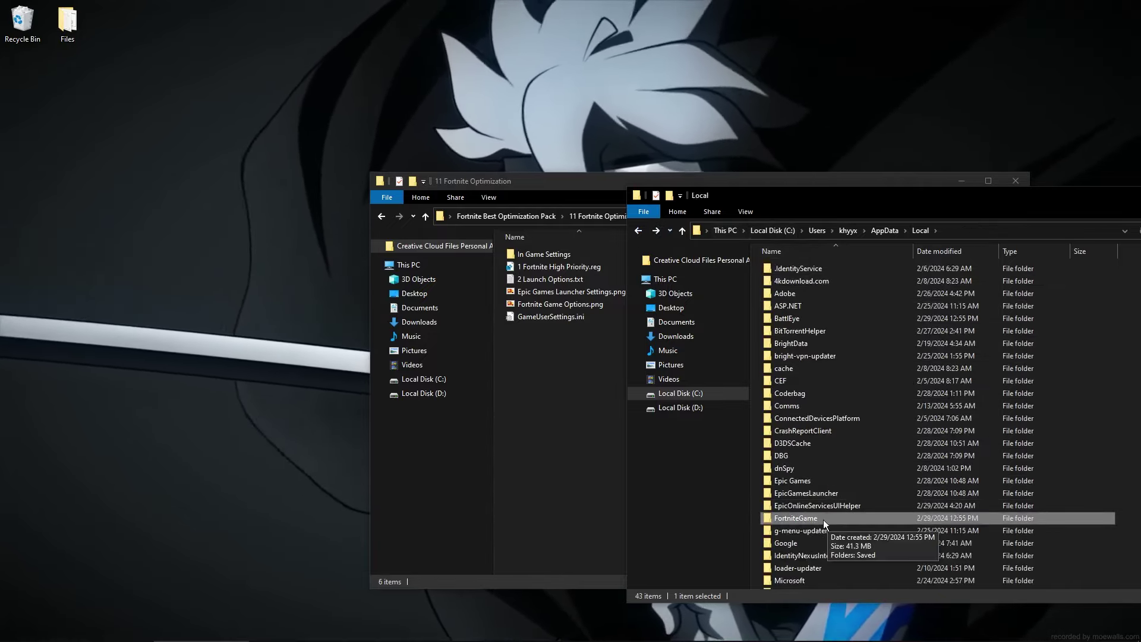
double_click(822, 520)
double_click(780, 268)
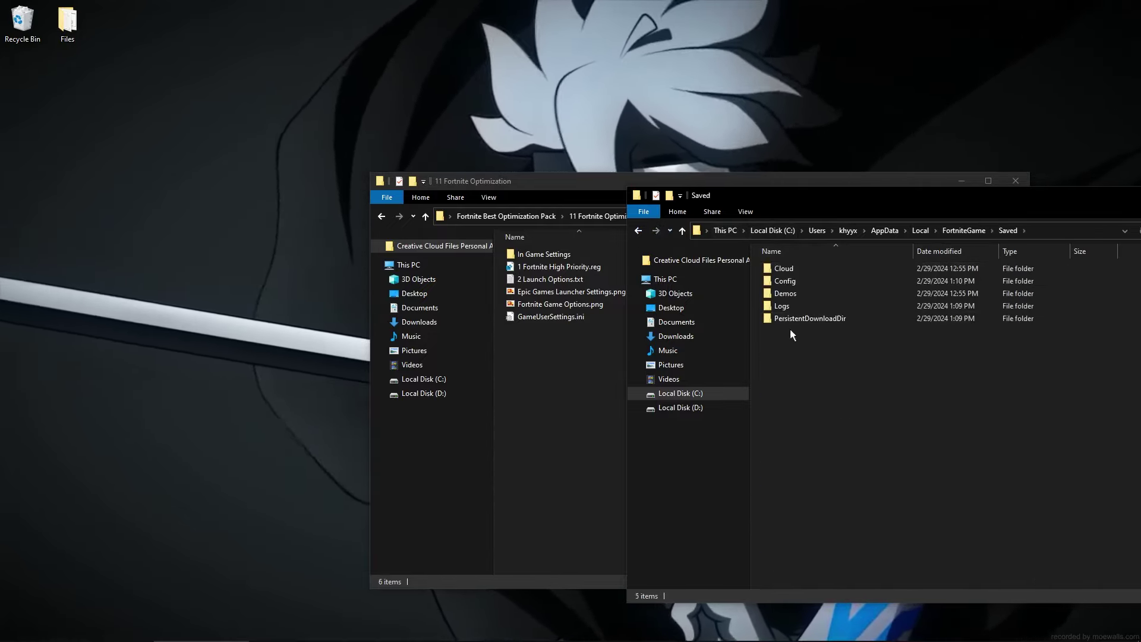
click(792, 283)
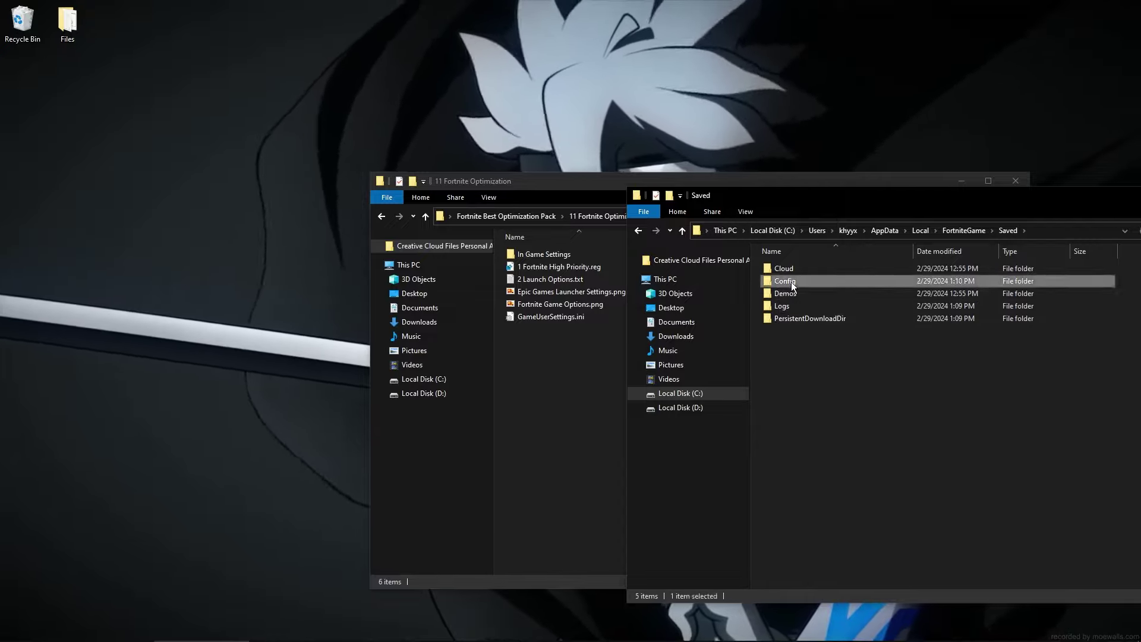
double_click(792, 283)
double_click(792, 281)
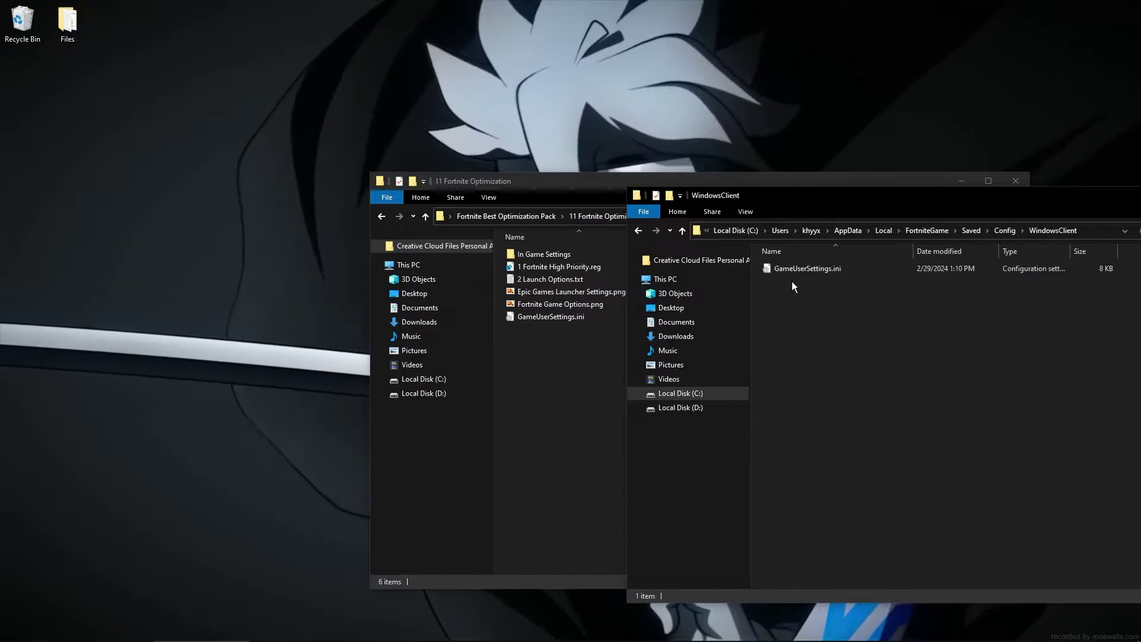
Move GameUserSettings.ini from 11 Fortnite Optimization into WindowsClient, replacing the existing file, and close the WindowsClient window
drag(551, 316, 804, 338)
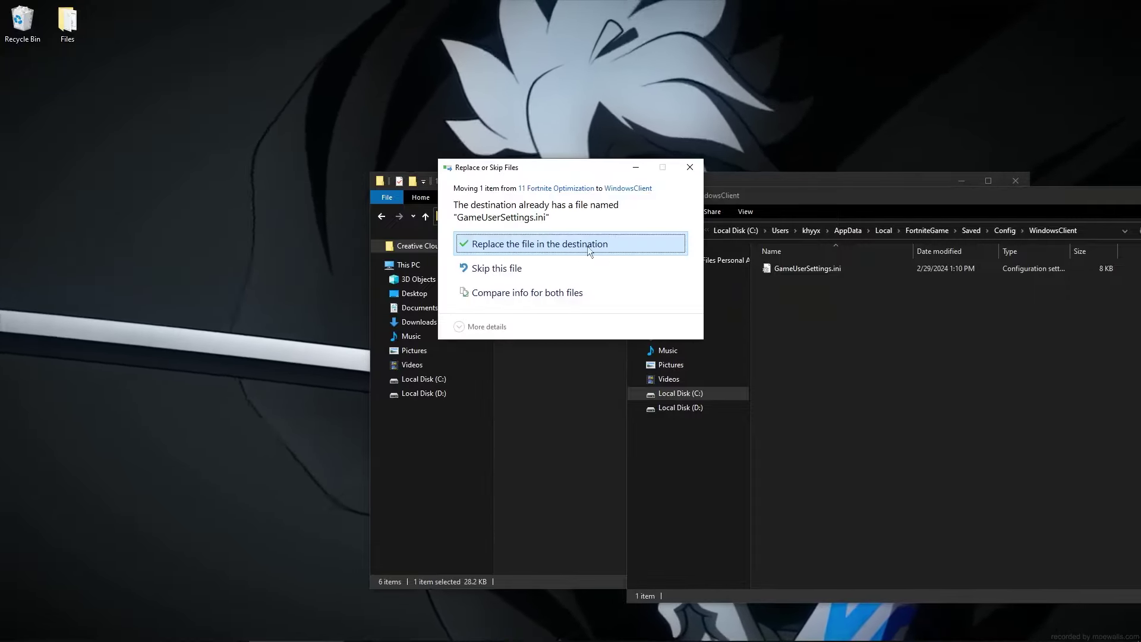
click(587, 247)
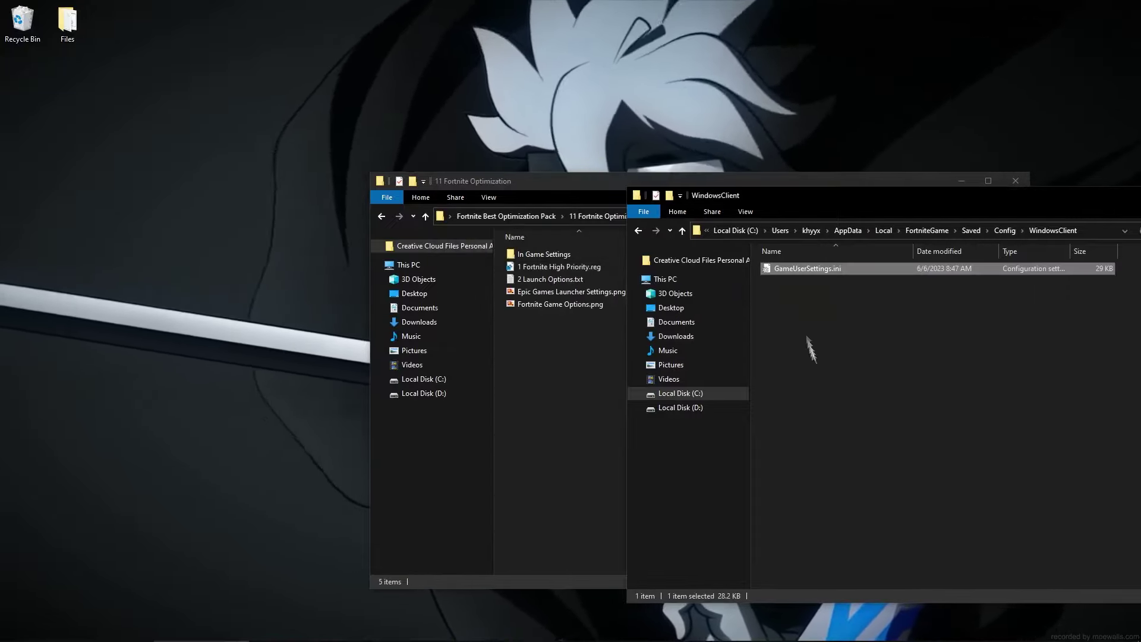
drag(810, 196, 446, 233)
click(909, 233)
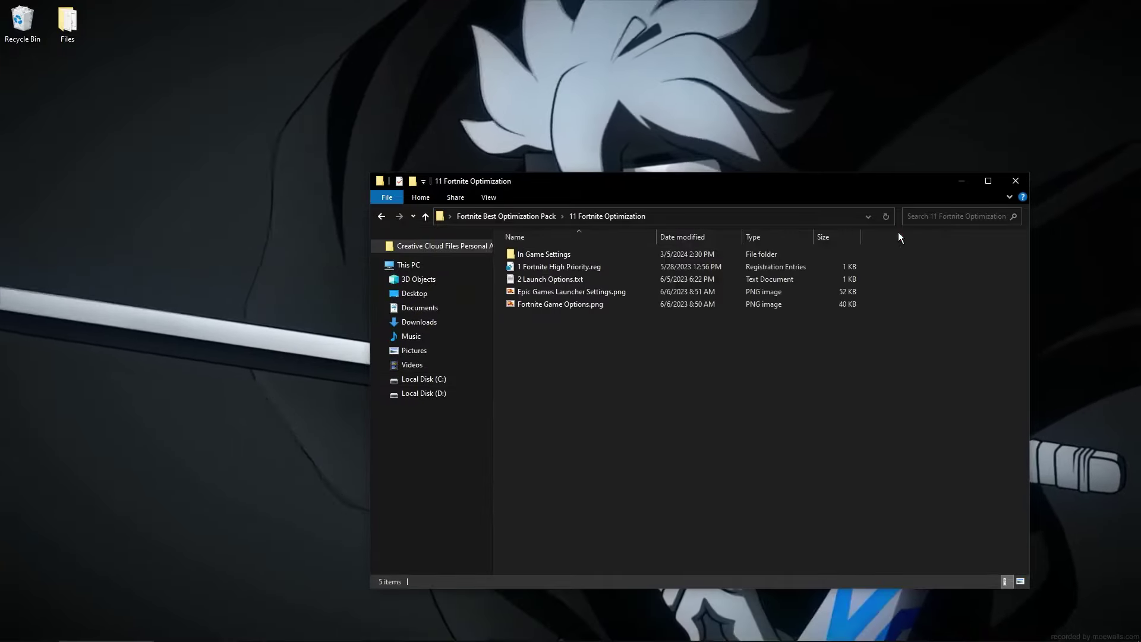
Open the In Game Settings folder to view the screenshots of the recommended Fortnite settings
double_click(530, 254)
mouse_move(572, 441)
mouse_down()
mouse_move(918, 235)
mouse_move(912, 291)
mouse_move(597, 434)
mouse_move(582, 452)
mouse_up()
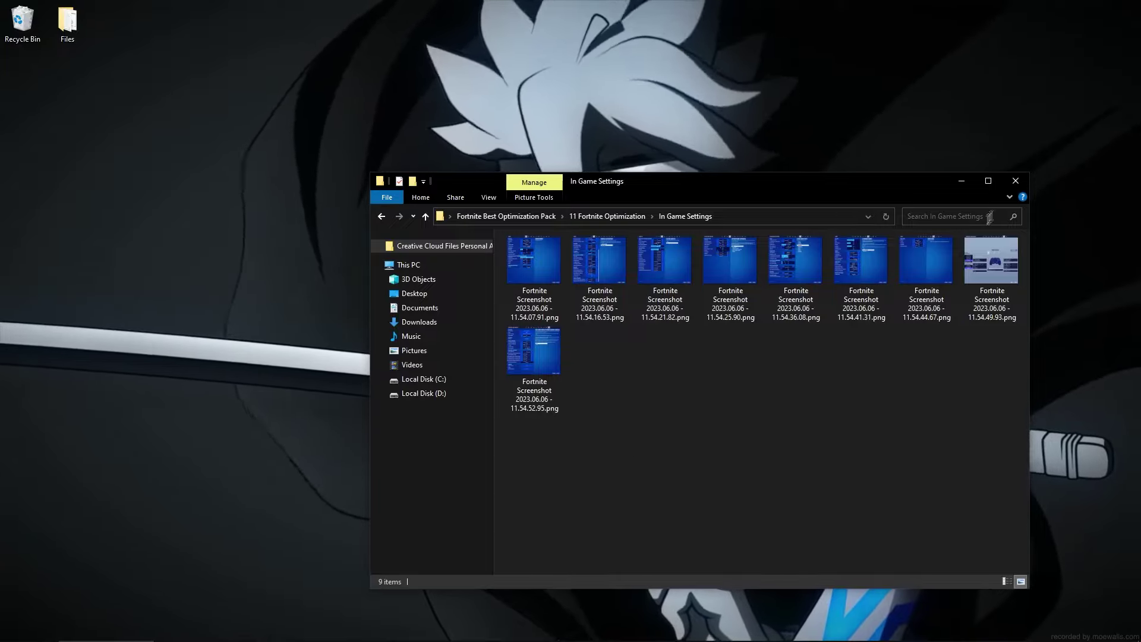